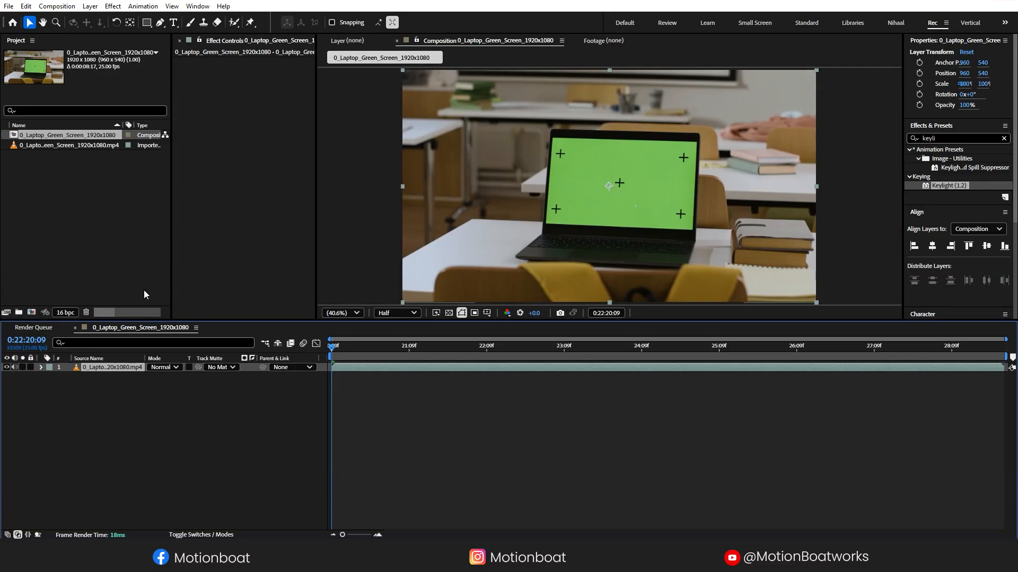
- Confirm the composition settings, apply Mocha AE to the laptop layer and launch Mocha
left_click(201, 141)
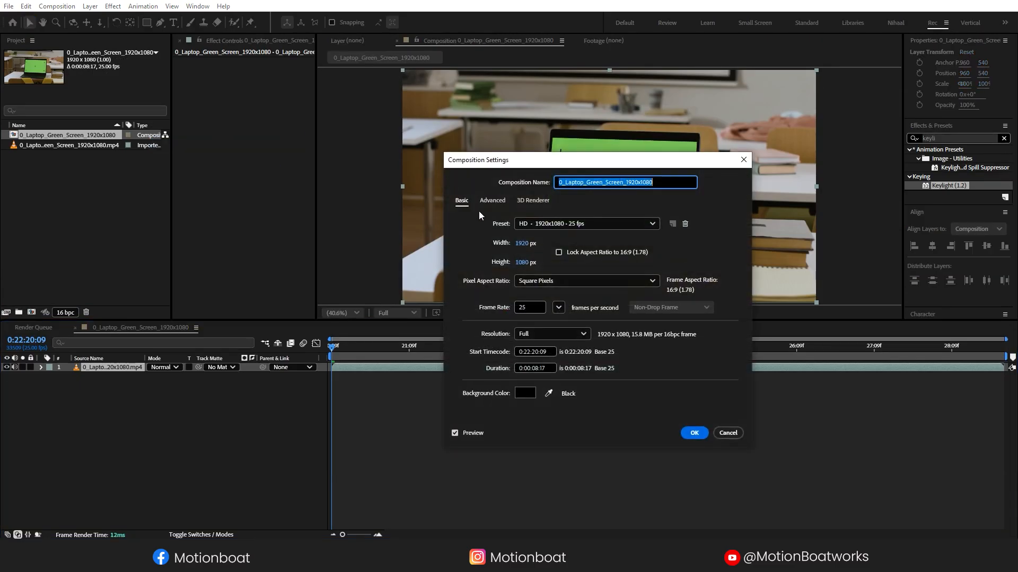
left_click(693, 434)
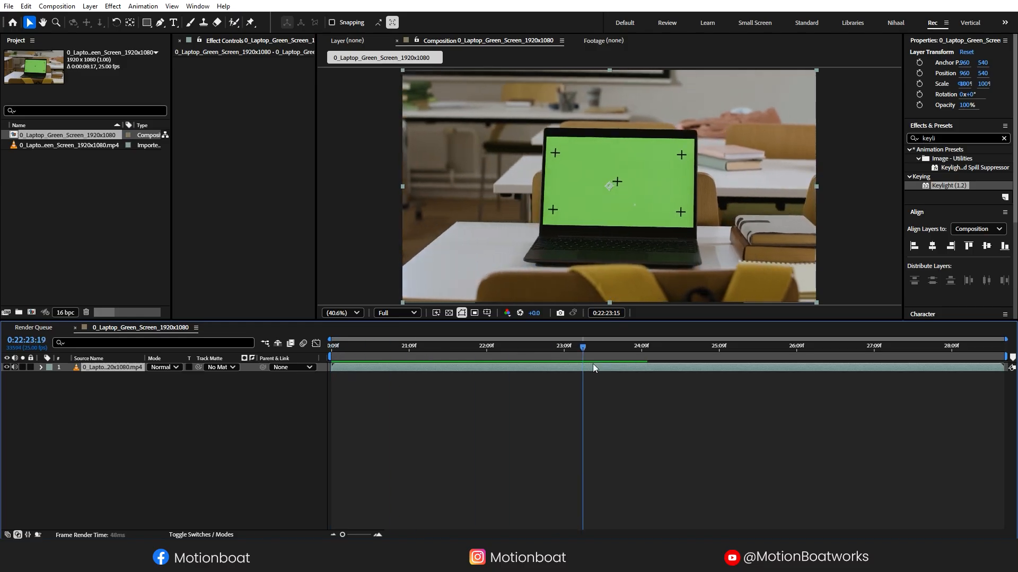
left_click(144, 6)
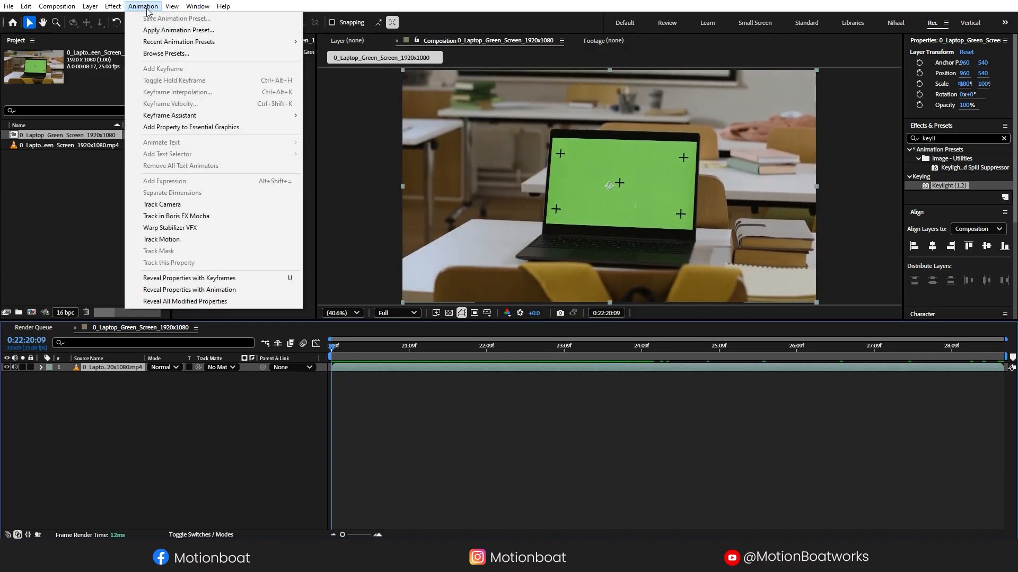
left_click(200, 218)
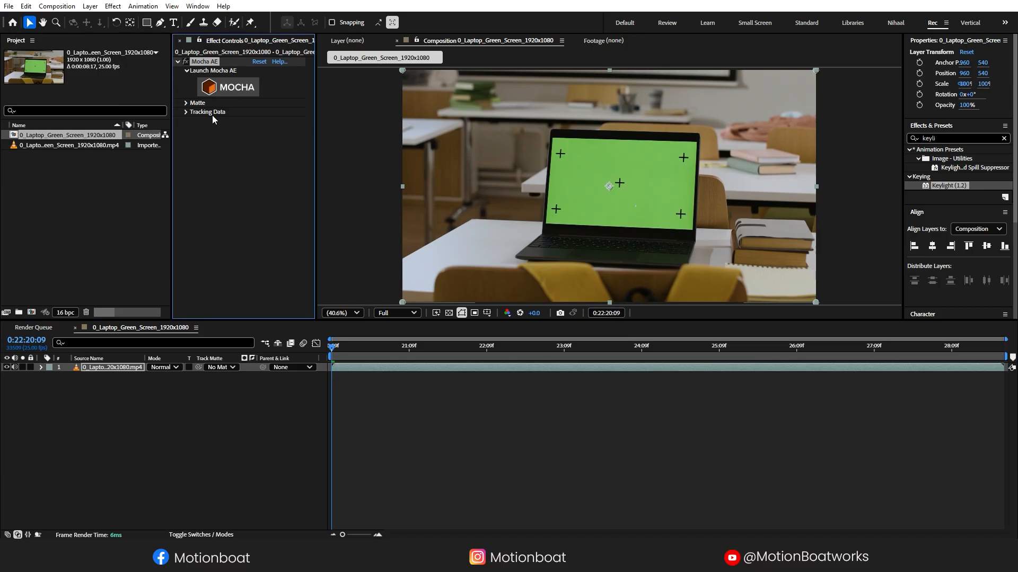
left_click(232, 88)
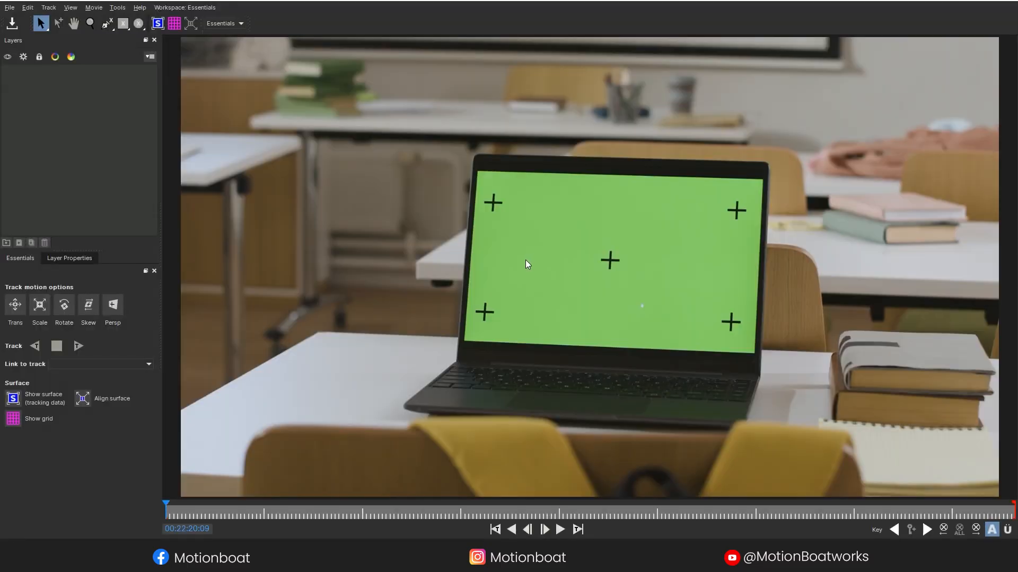
- Try the Big Picture and Classic workspace layouts
left_click(185, 7)
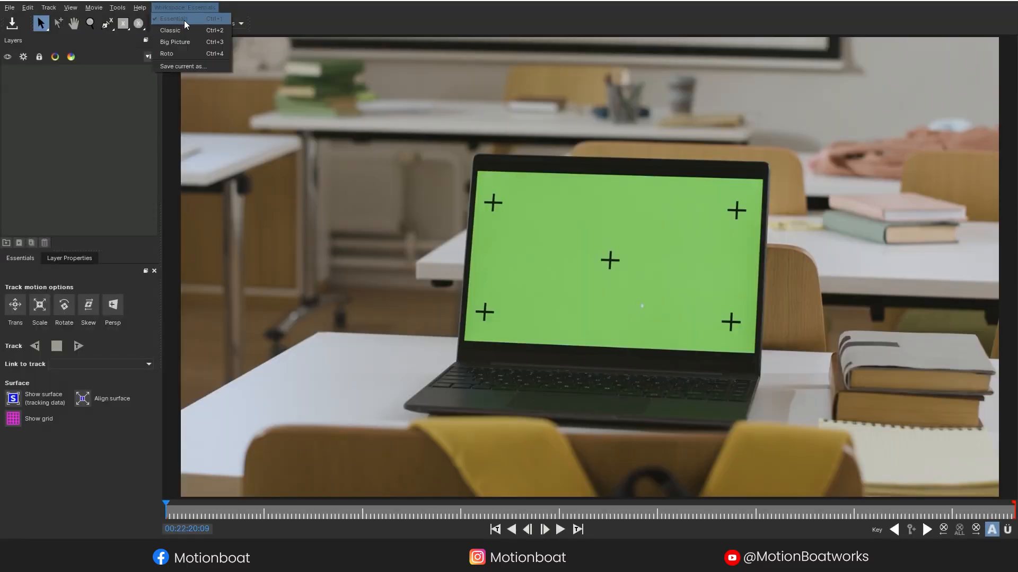
left_click(180, 42)
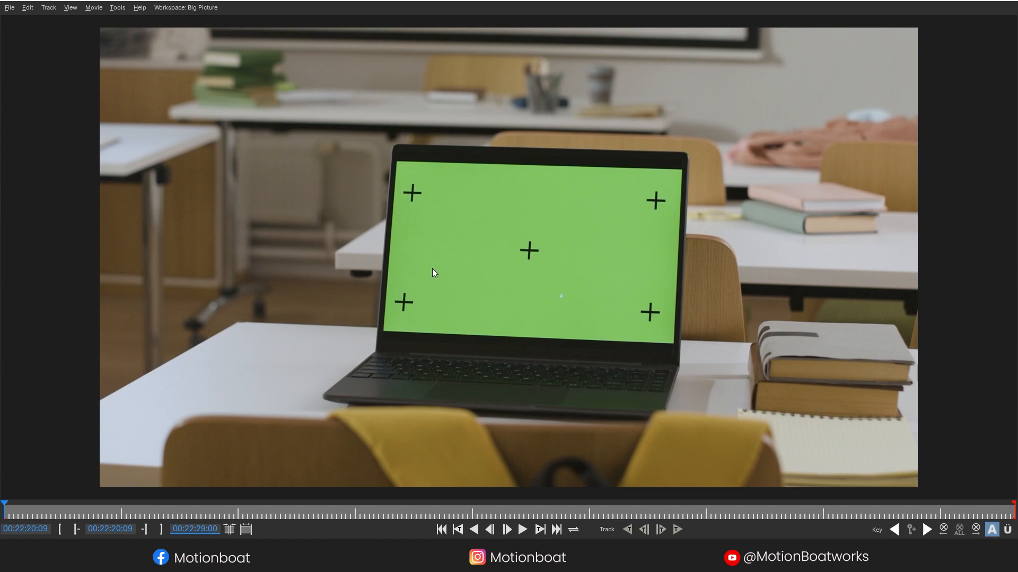
left_click(175, 8)
left_click(172, 20)
left_click(173, 10)
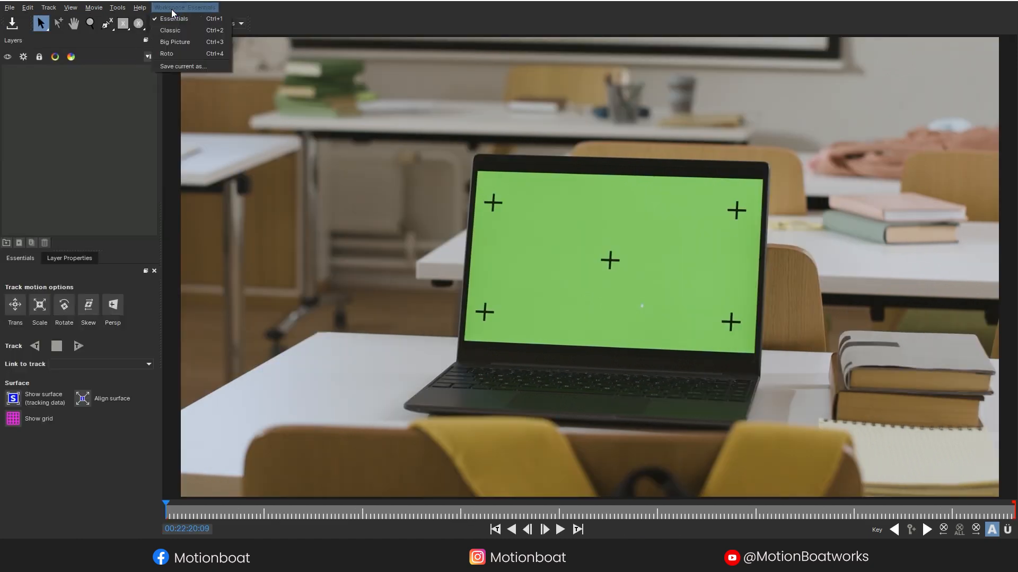
left_click(165, 31)
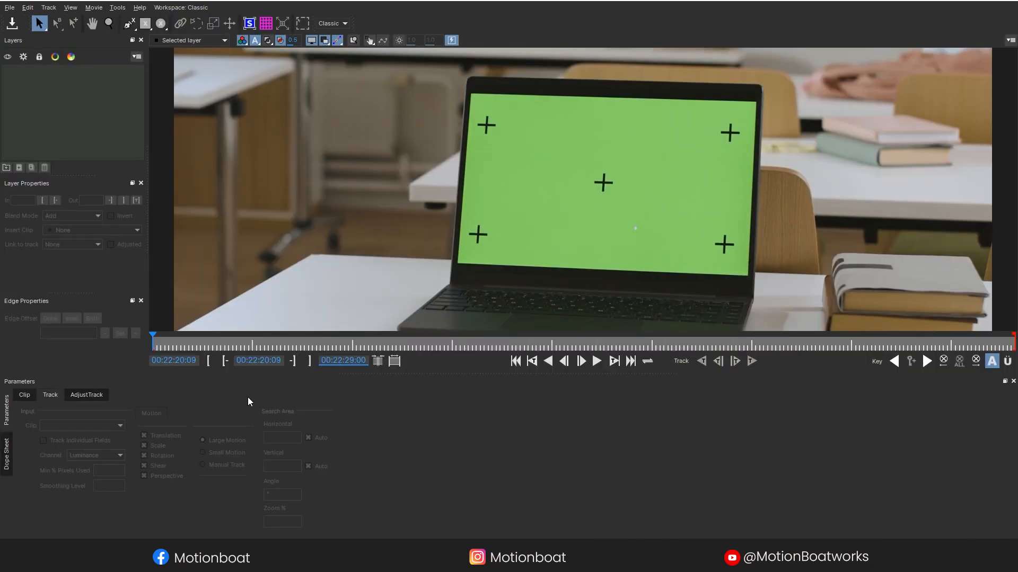
- Return to the Essentials workspace, zoom in on the laptop screen, and pick the X-spline tool
left_click(180, 7)
left_click(177, 19)
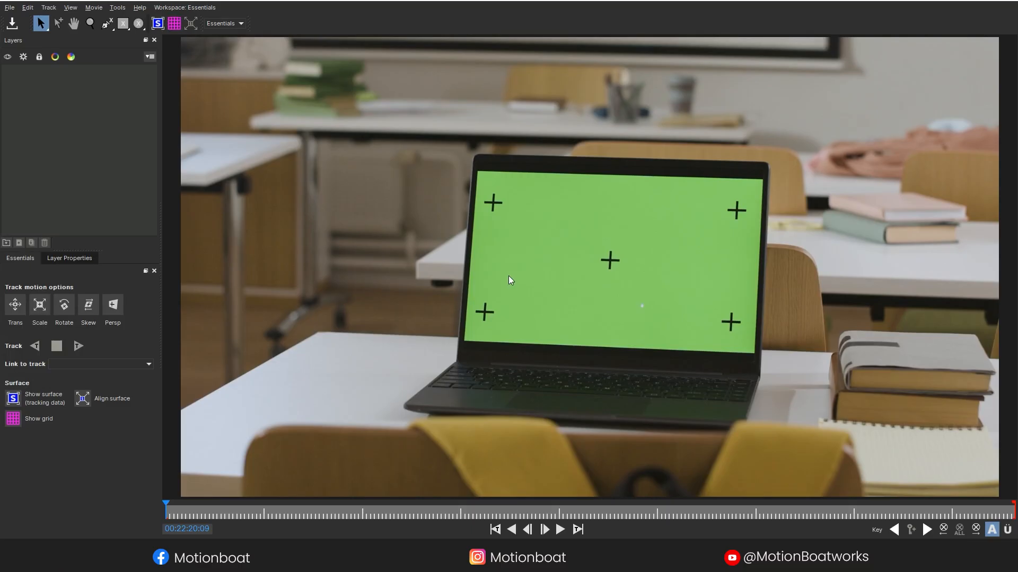
left_click_drag(612, 262, 650, 110)
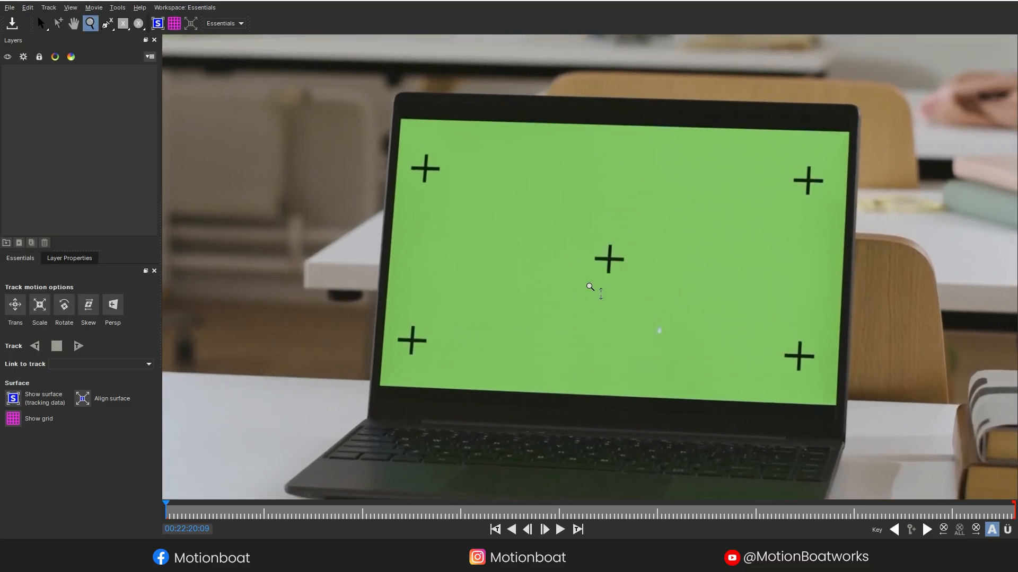
left_click(106, 23)
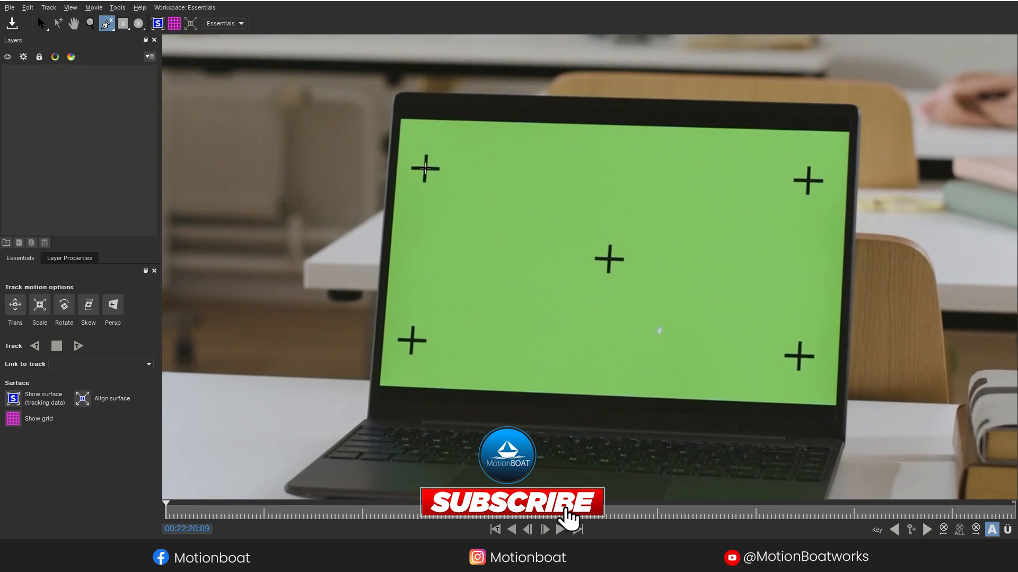
- Draw a closed four-point X-spline through the laptop screen's tracking crosses
left_click(425, 168)
left_click(412, 340)
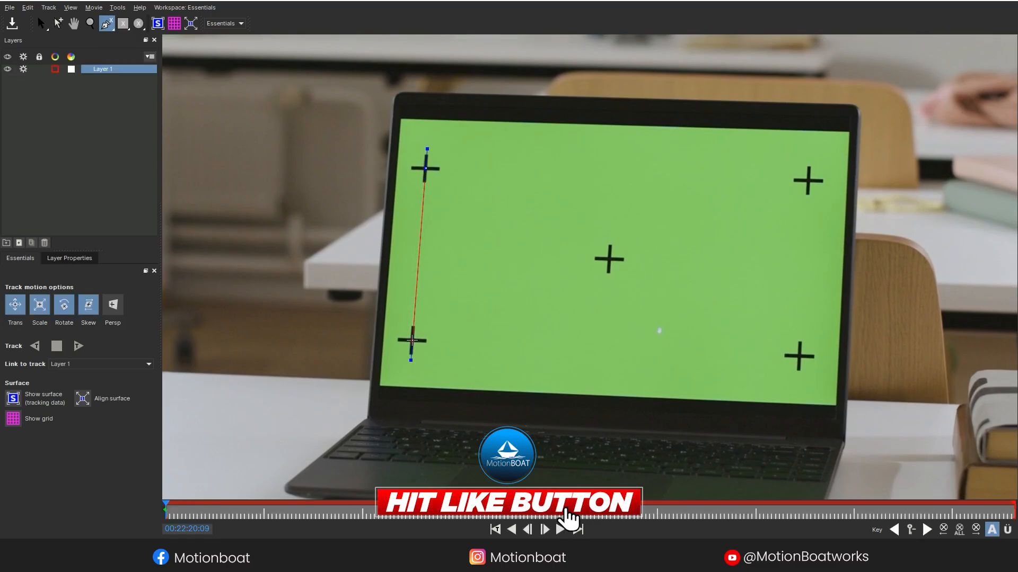
left_click(798, 356)
left_click(815, 181)
right_click(815, 181)
key("s")
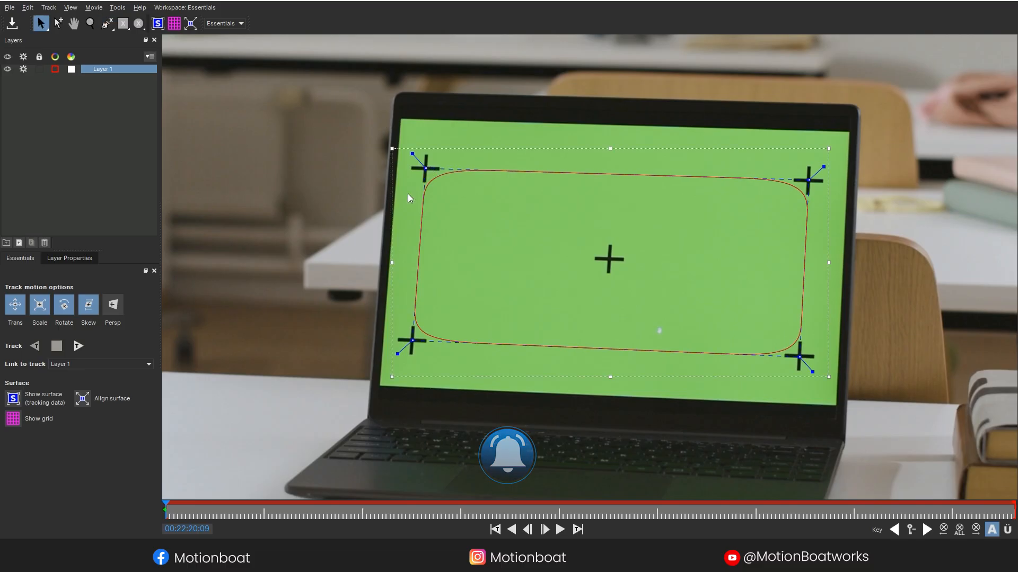
- Show the surface, pin its four corners to the laptop screen corners, and turn on the grid
left_click(158, 25)
left_click_drag(462, 192, 400, 120)
left_click_drag(759, 192, 851, 128)
left_click_drag(759, 334, 835, 407)
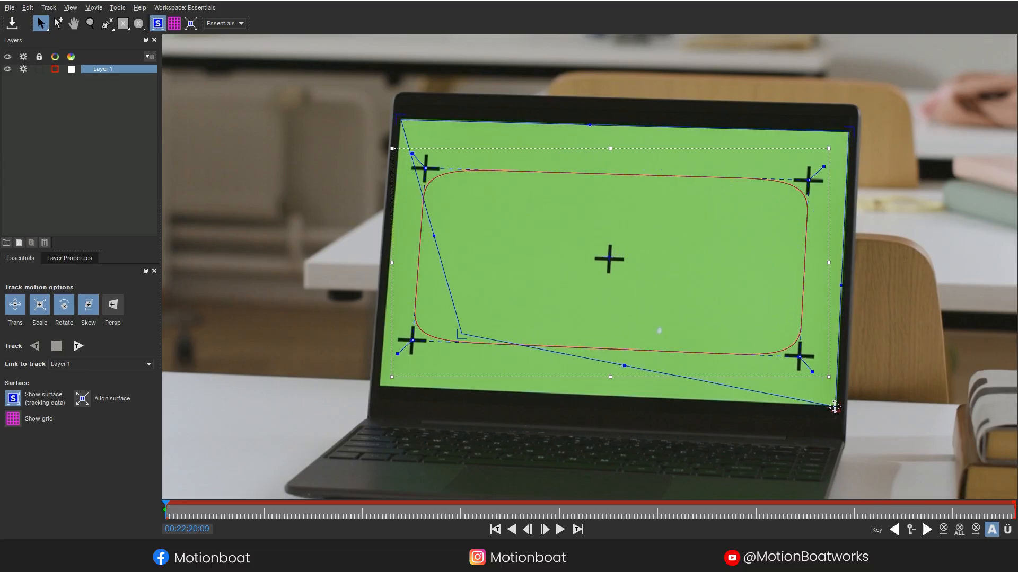
left_click_drag(466, 330, 379, 387)
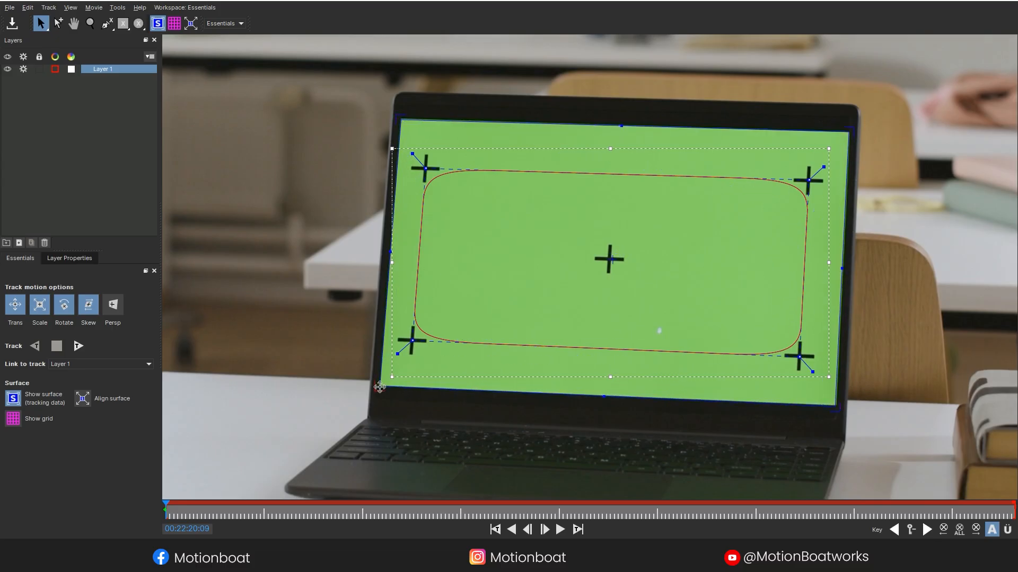
left_click(174, 25)
- Zoom out and track Layer 1 forward through the clip
left_click(90, 24)
left_click_drag(658, 183, 701, 299)
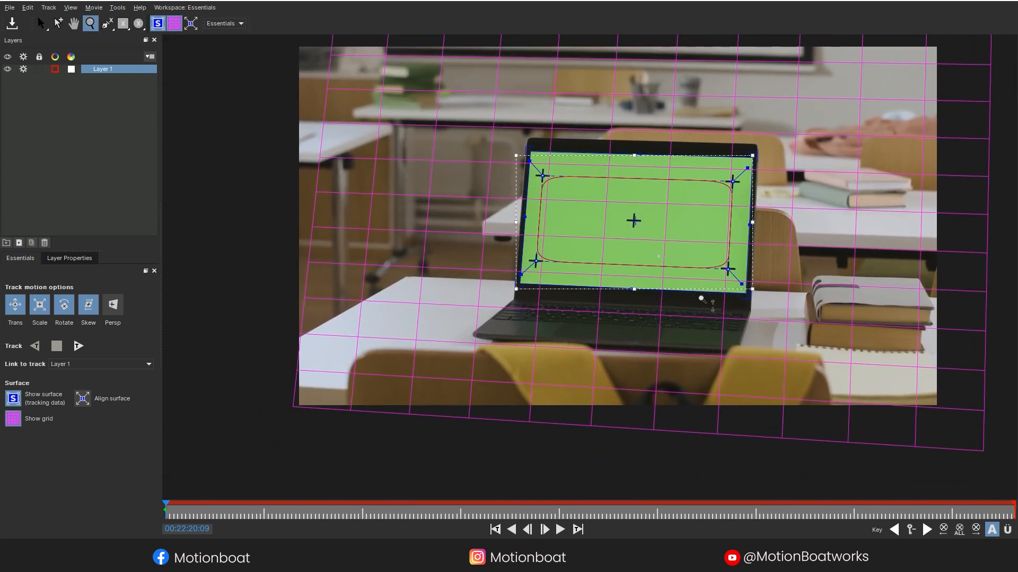
left_click(77, 349)
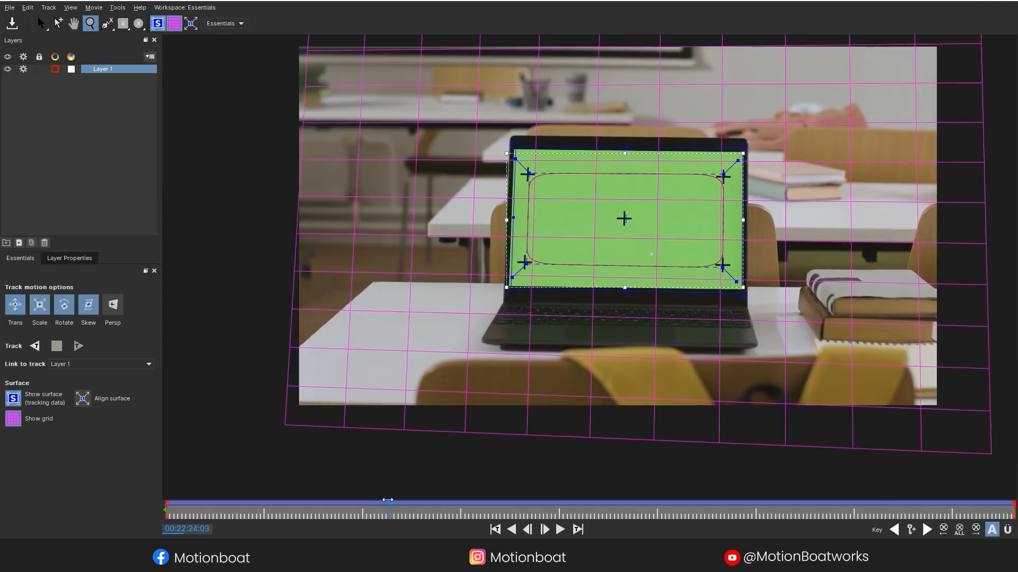
- Save the Mocha project and close Mocha
left_click(8, 9)
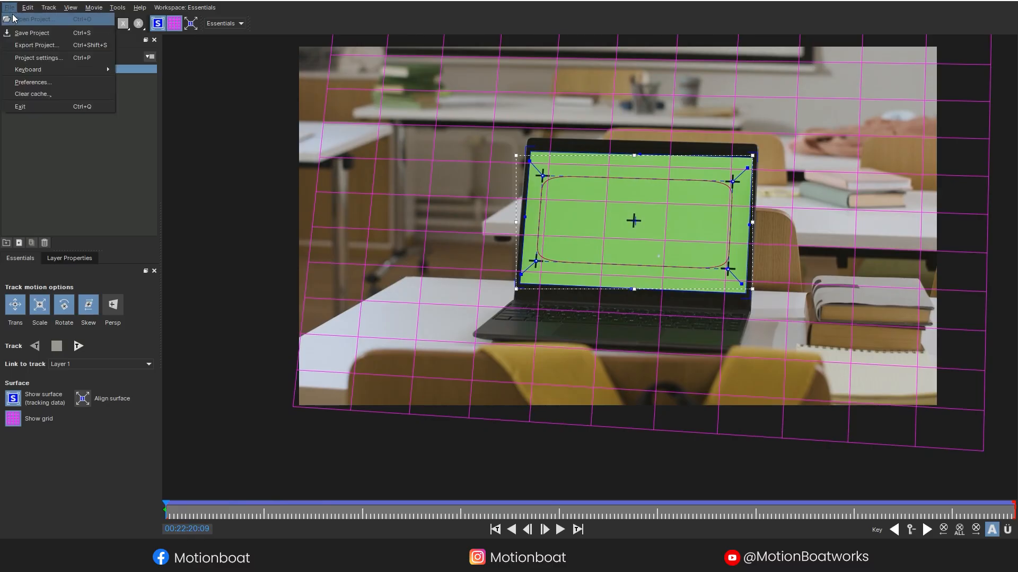
left_click(30, 34)
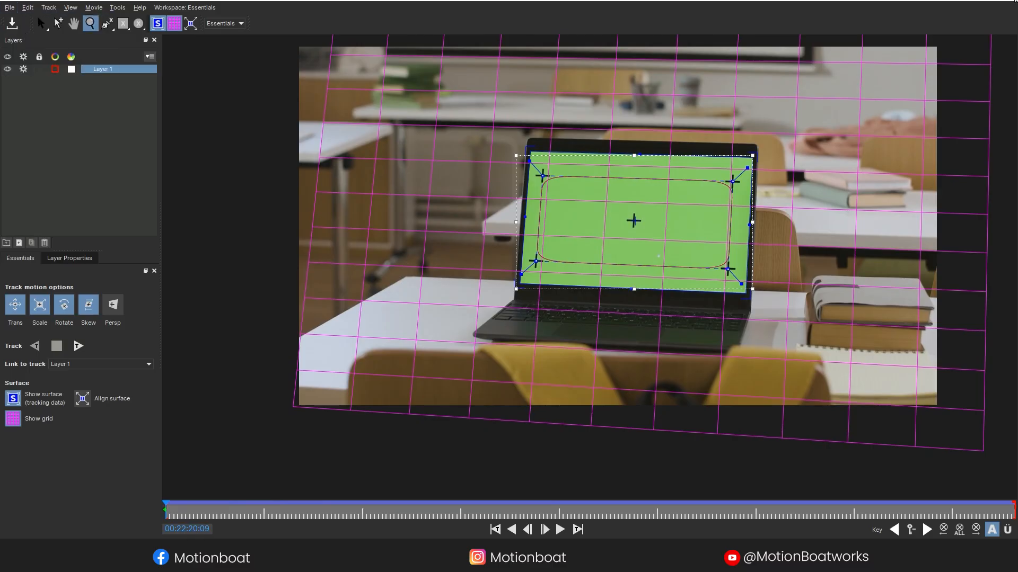
left_click(1010, 1)
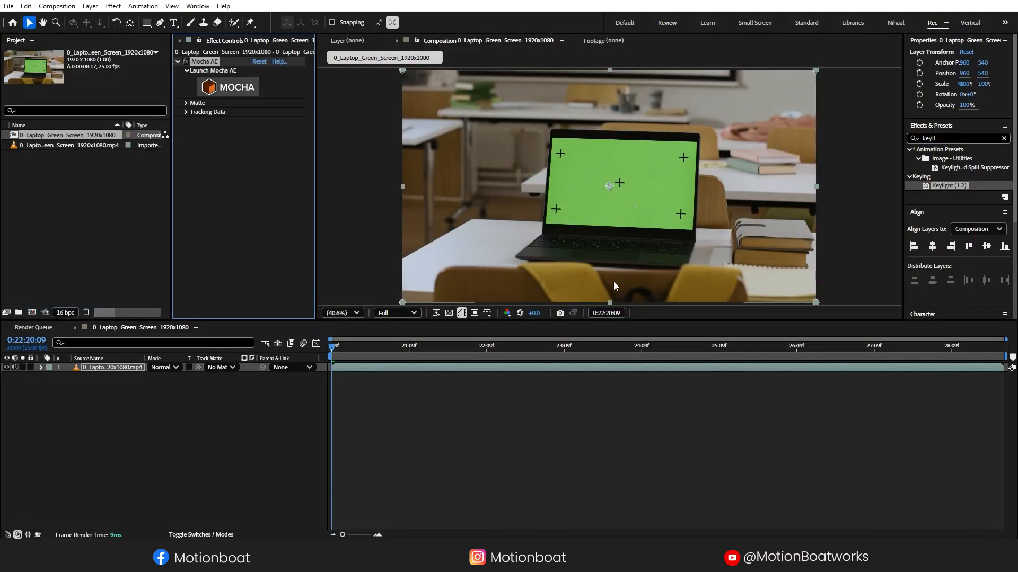
- Expand Tracking Data and create track data from the Mocha track
left_click(187, 111)
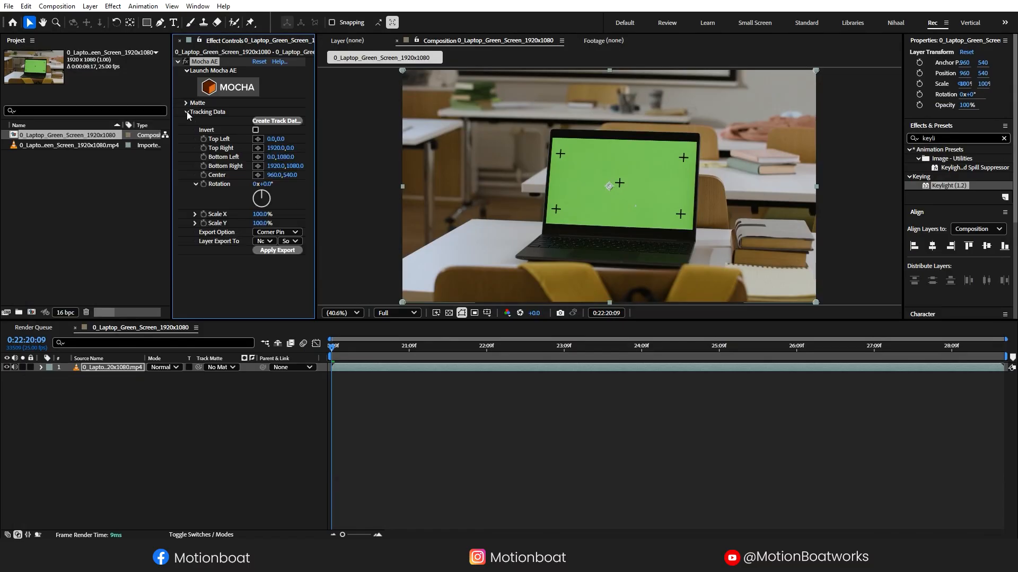
left_click_drag(316, 108, 364, 108)
left_click(329, 122)
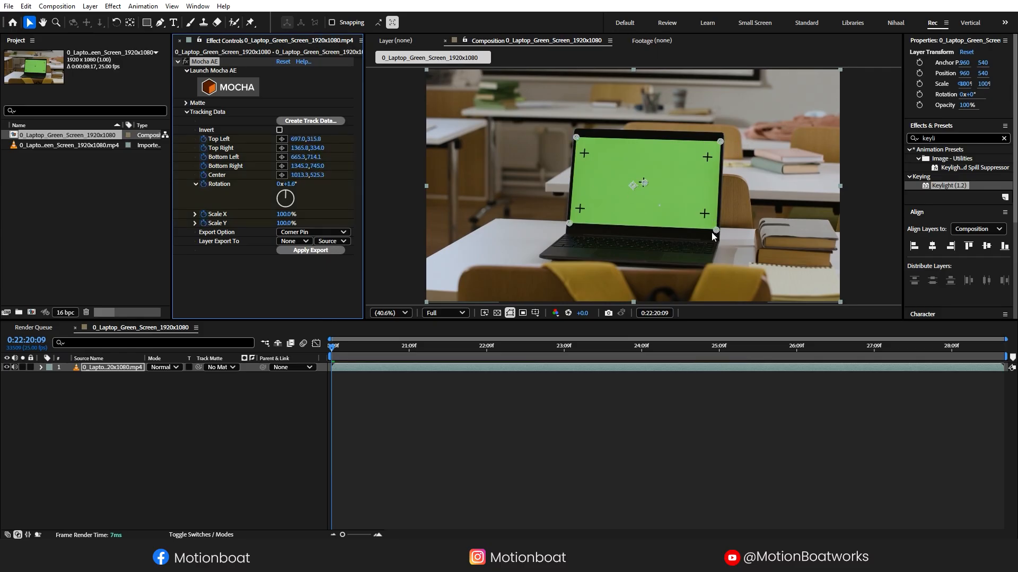
- Start importing a file from the Project panel's Import menu
left_click(109, 424)
right_click(55, 220)
mouse_move(77, 274)
left_click(201, 275)
- Import the stock business video, add it to the comp, and pre-compose it with all attributes moved
double_click(129, 94)
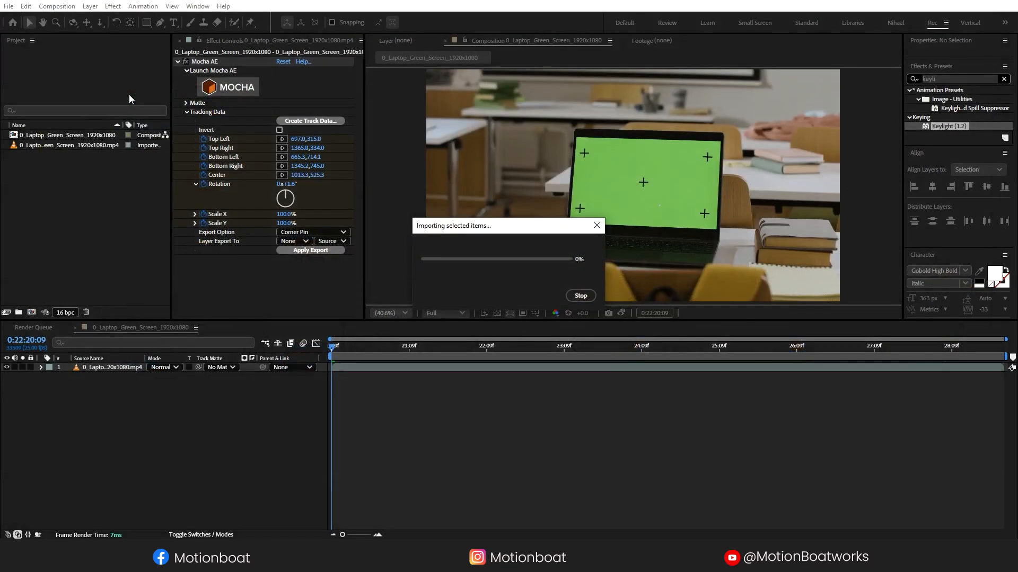
left_click_drag(90, 195, 128, 364)
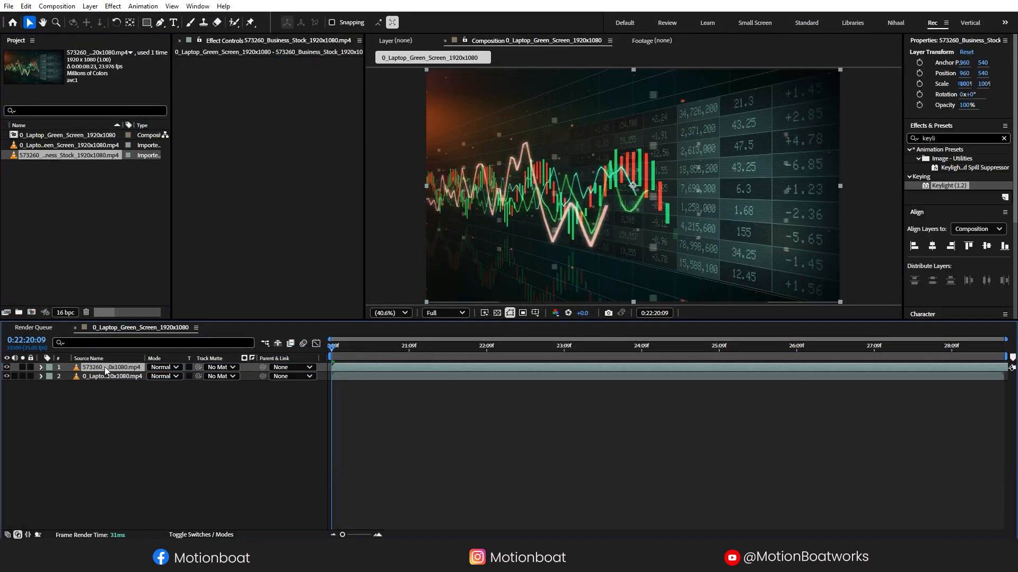
key("ctrl+shift+c")
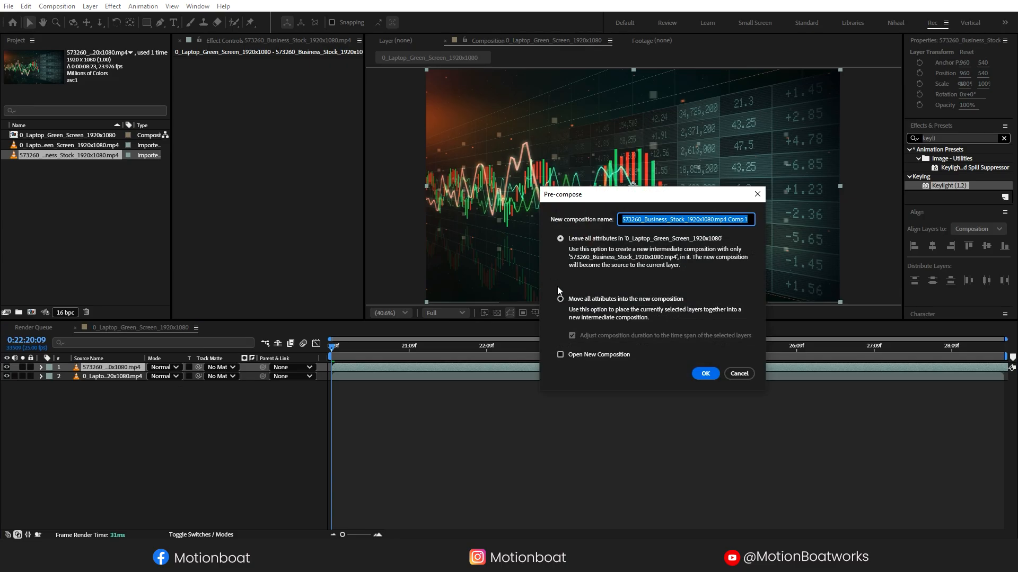
left_click(593, 299)
left_click(705, 374)
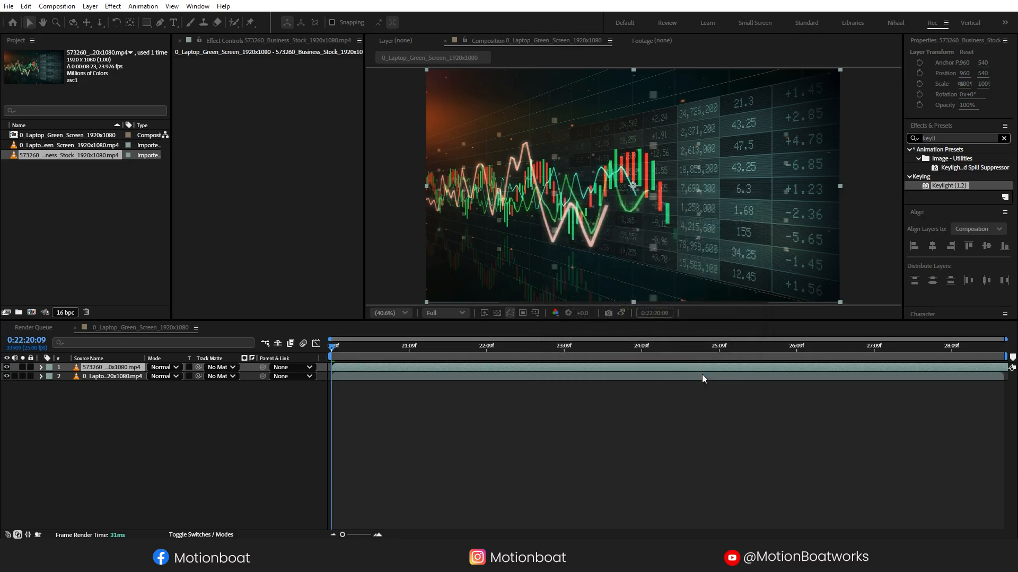
- Hide the stock chart comp and select the laptop footage layer
left_click(39, 399)
left_click(7, 368)
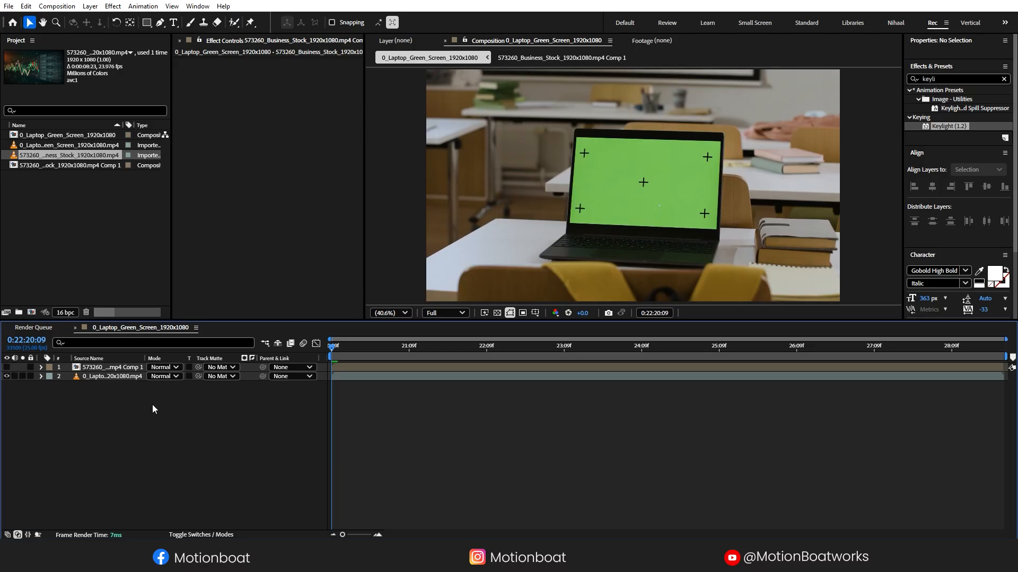
left_click(108, 375)
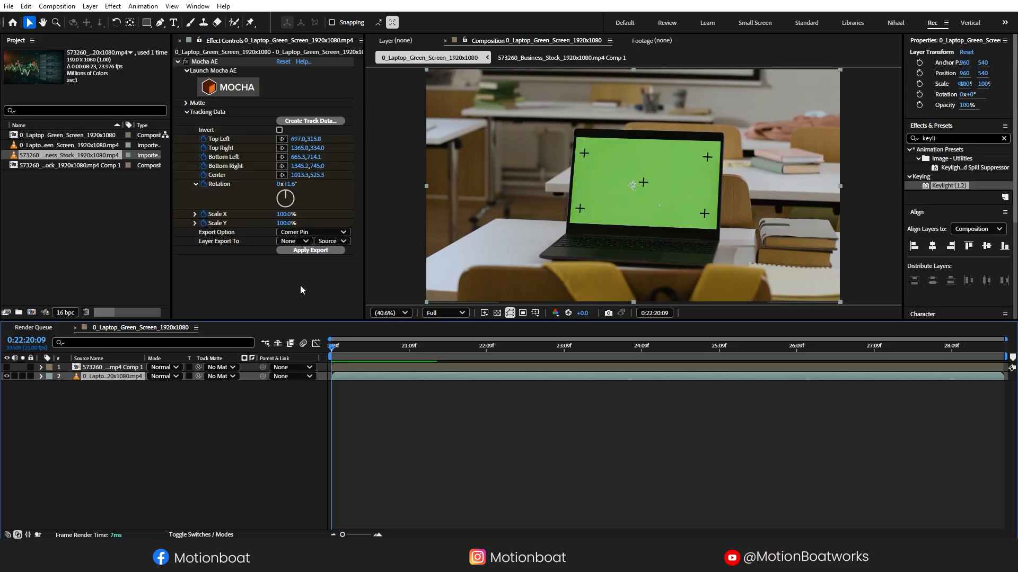
- Export the track as Corner Pin (Support Motion Blur) to the stock chart comp and scrub to check
left_click(302, 233)
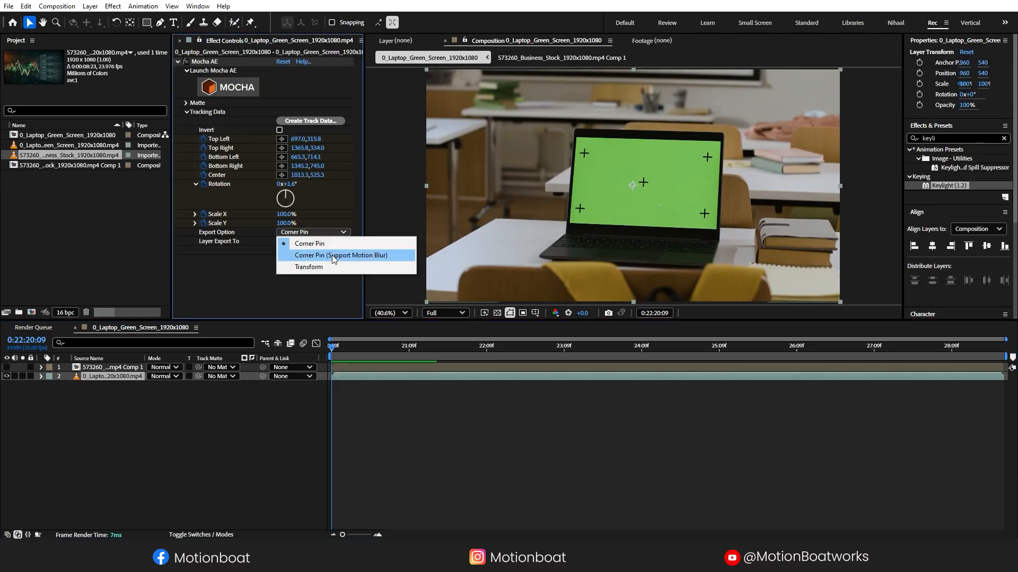
left_click(333, 257)
left_click(294, 242)
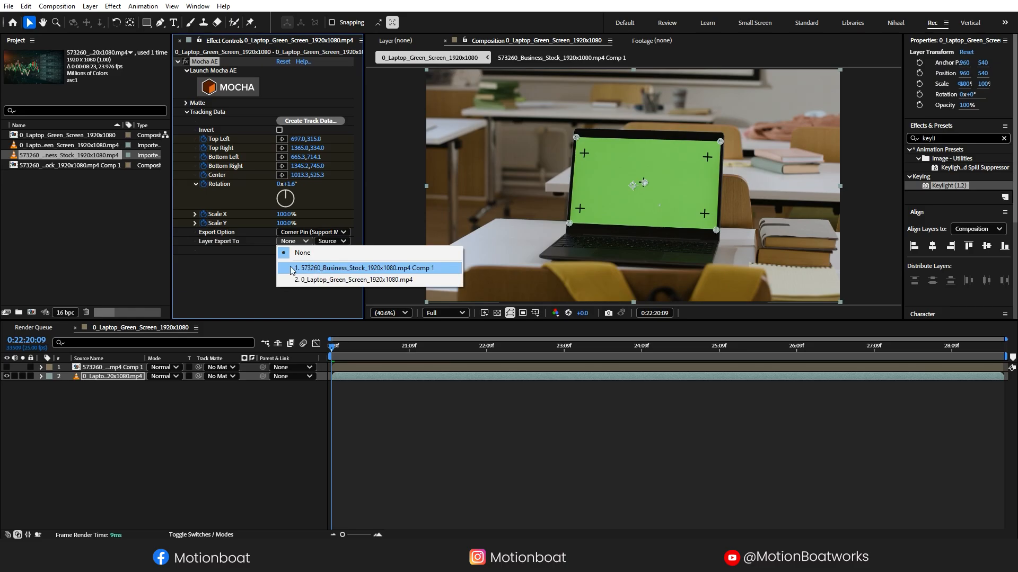
left_click(408, 269)
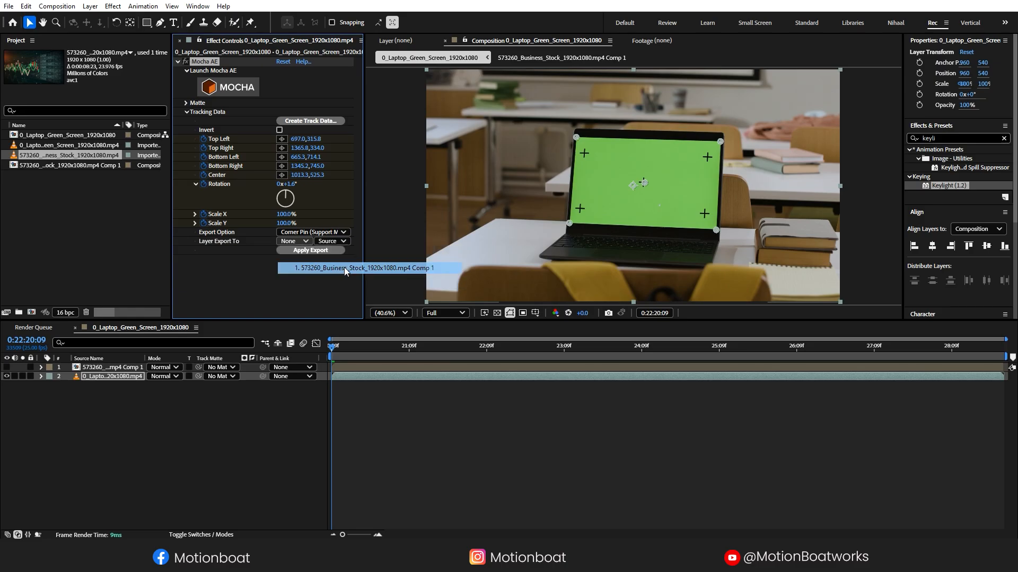
left_click(311, 250)
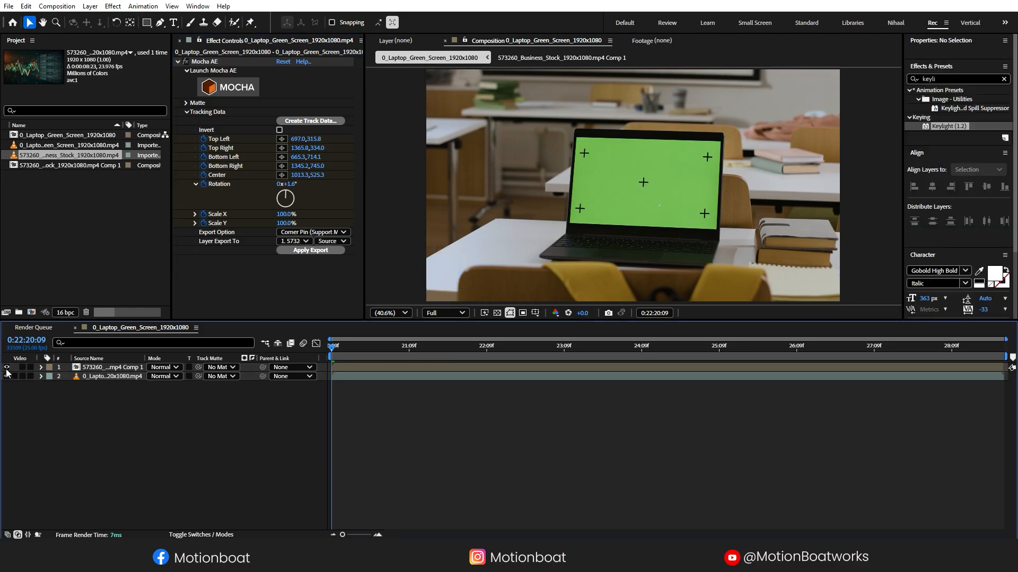
left_click_drag(334, 361, 1001, 377)
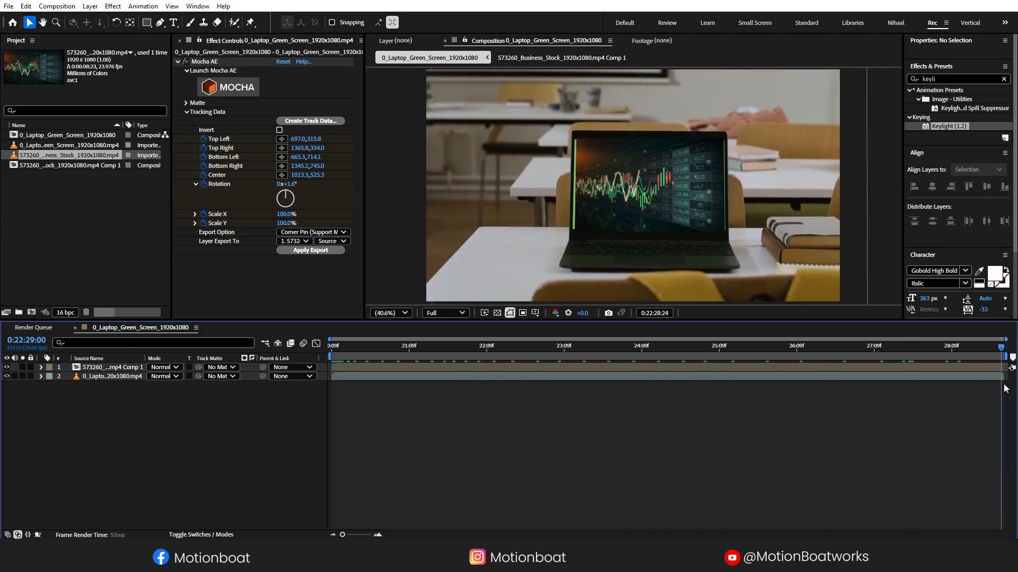
- Select the stock chart comp and reveal its Scale keyframes
left_click(127, 370)
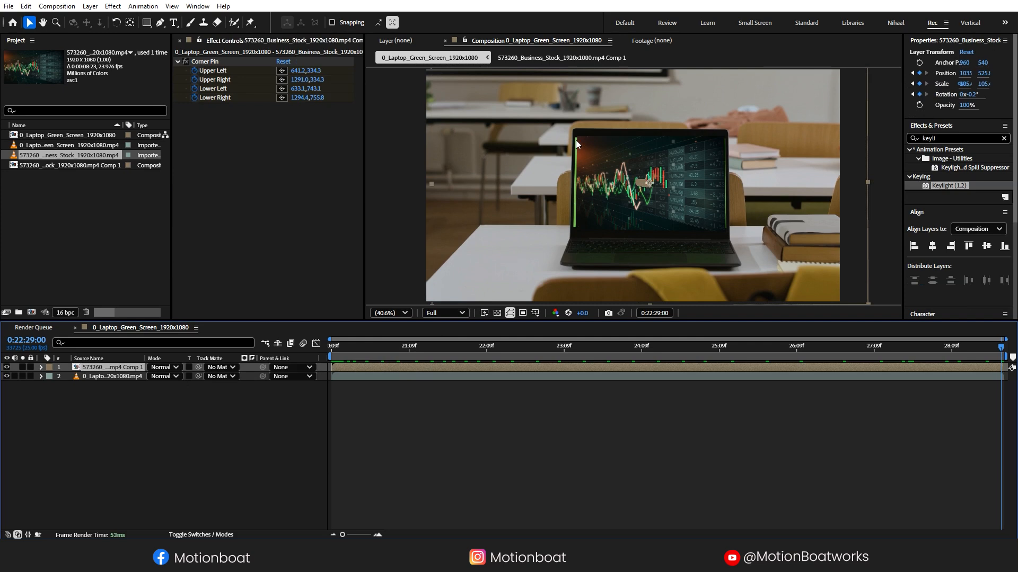
left_click(293, 401)
left_click(107, 371)
key("s")
left_click_drag(1007, 376, 981, 376)
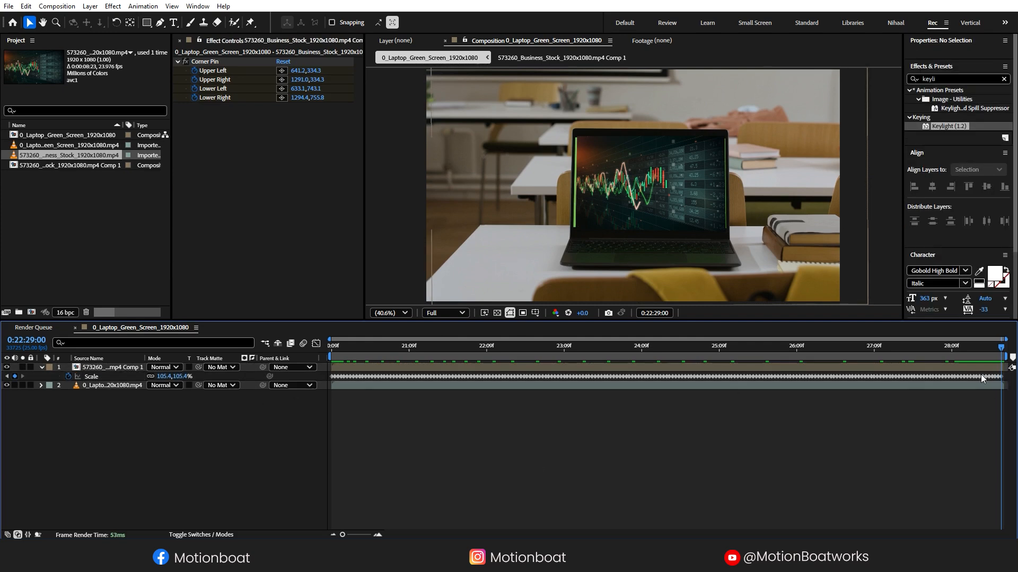
- Parent the chart comp to a new Null 1 and scale the null to about 107%
right_click(130, 408)
mouse_move(151, 283)
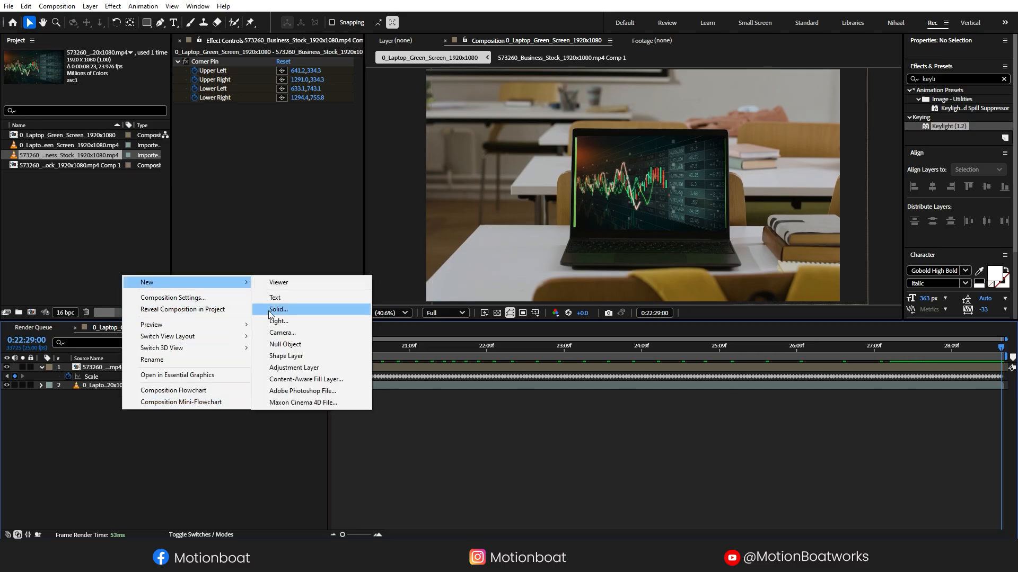
left_click(284, 344)
left_click_drag(265, 376, 100, 368)
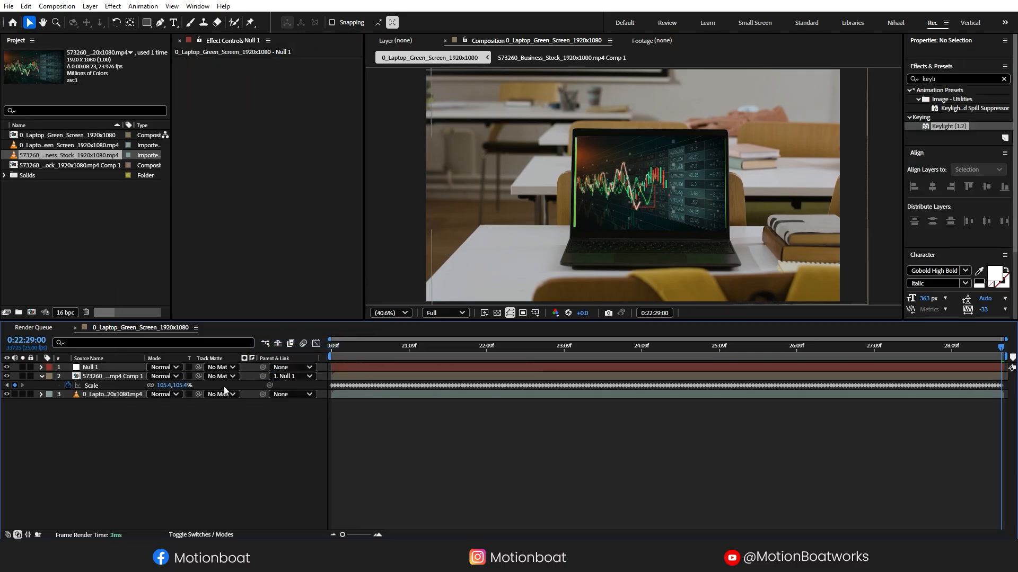
left_click(97, 368)
key("s")
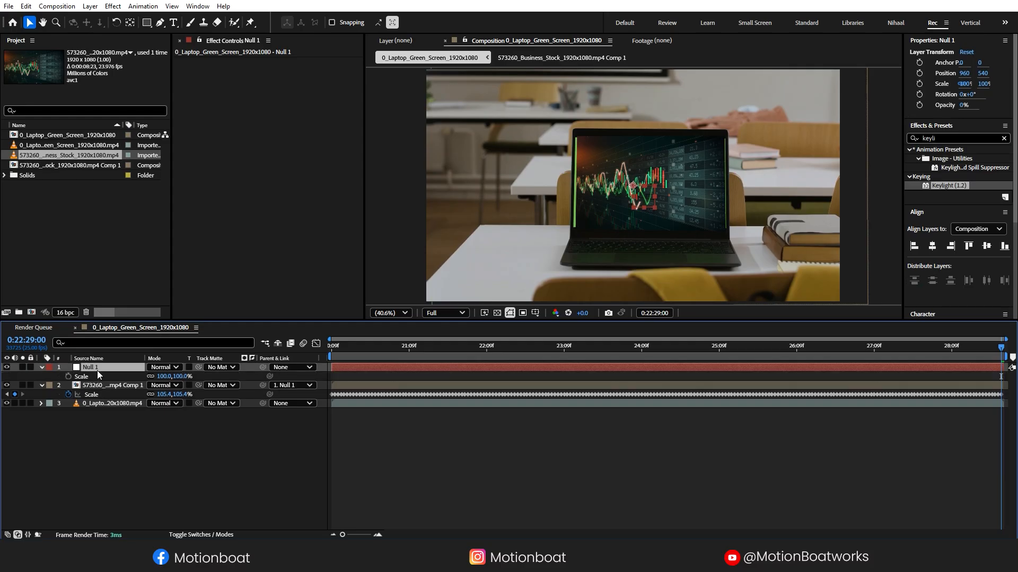
left_click_drag(178, 376, 181, 379)
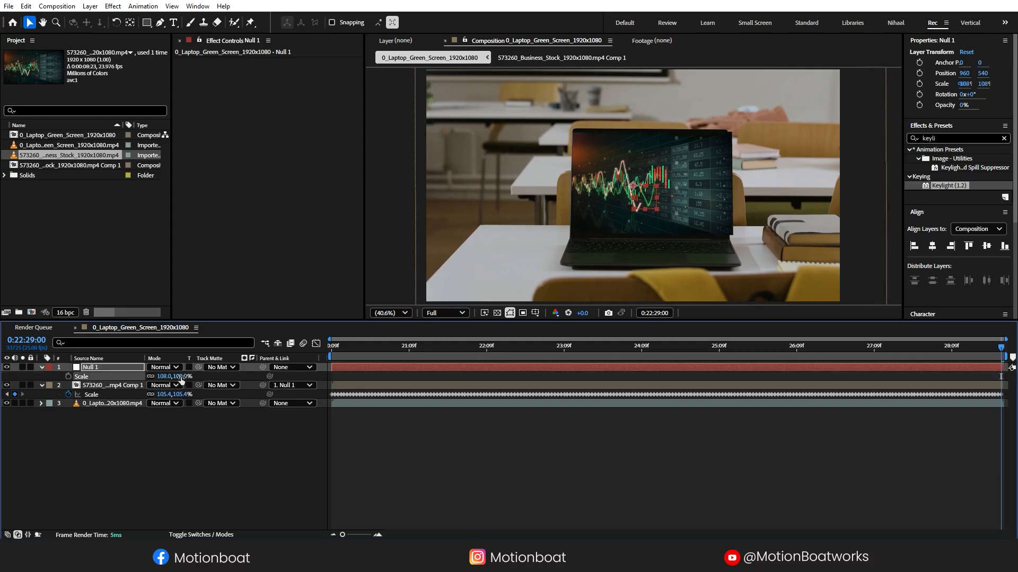
left_click(383, 469)
- Delete Null 1 and move the chart comp below the laptop footage layer
left_click(336, 351)
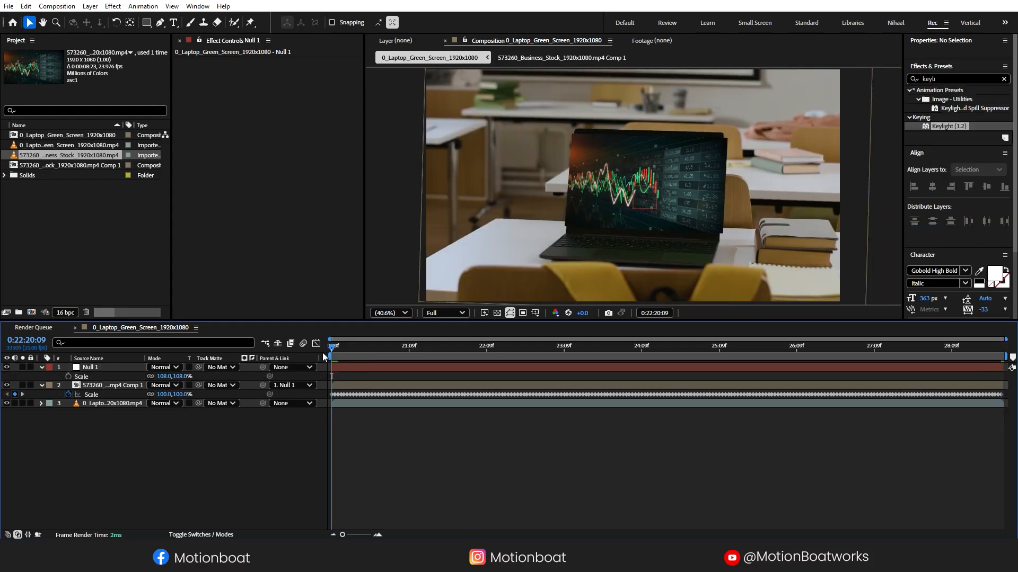
left_click(65, 369)
key("Delete")
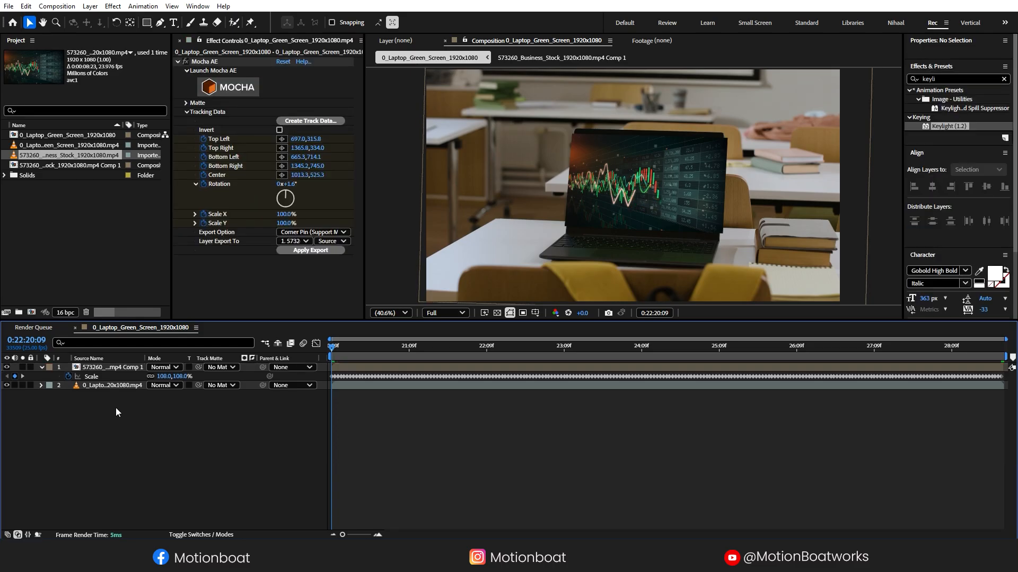
left_click(42, 368)
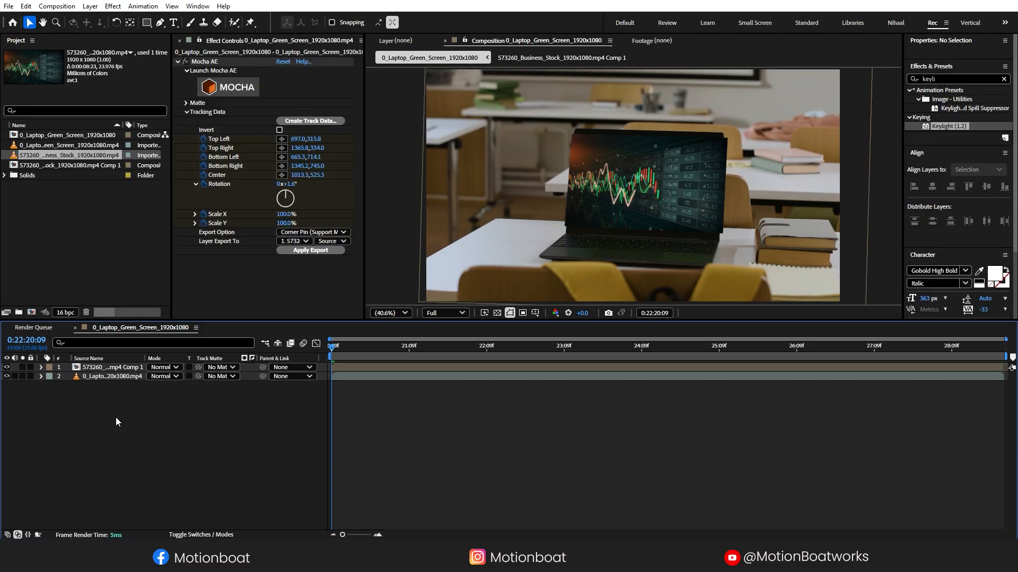
left_click(114, 371)
left_click_drag(113, 367, 103, 390)
left_click(83, 421)
- Apply Keylight (1.2) to the laptop layer and sample the green screen as the Screen Colour
left_click(914, 81)
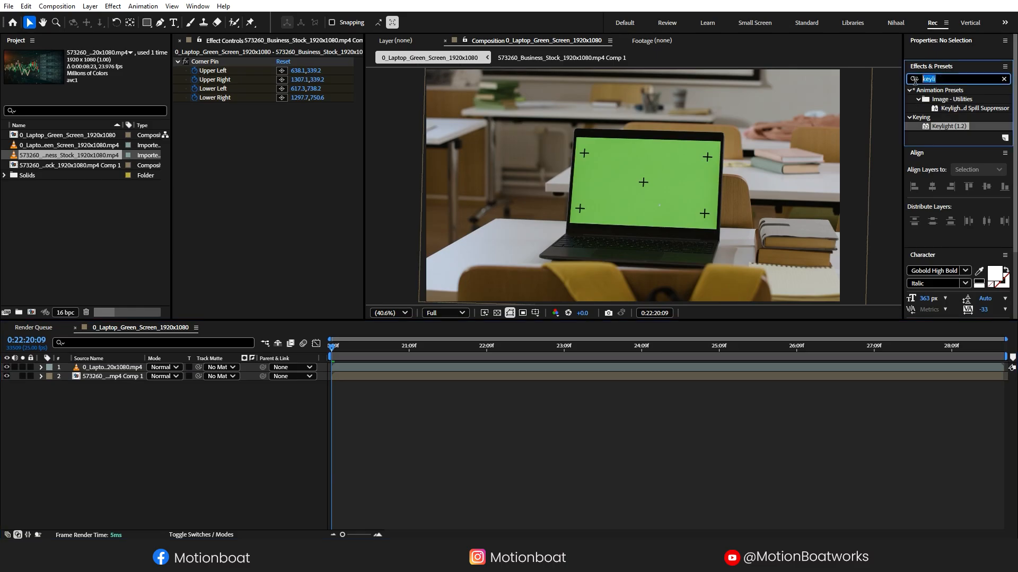
type("key")
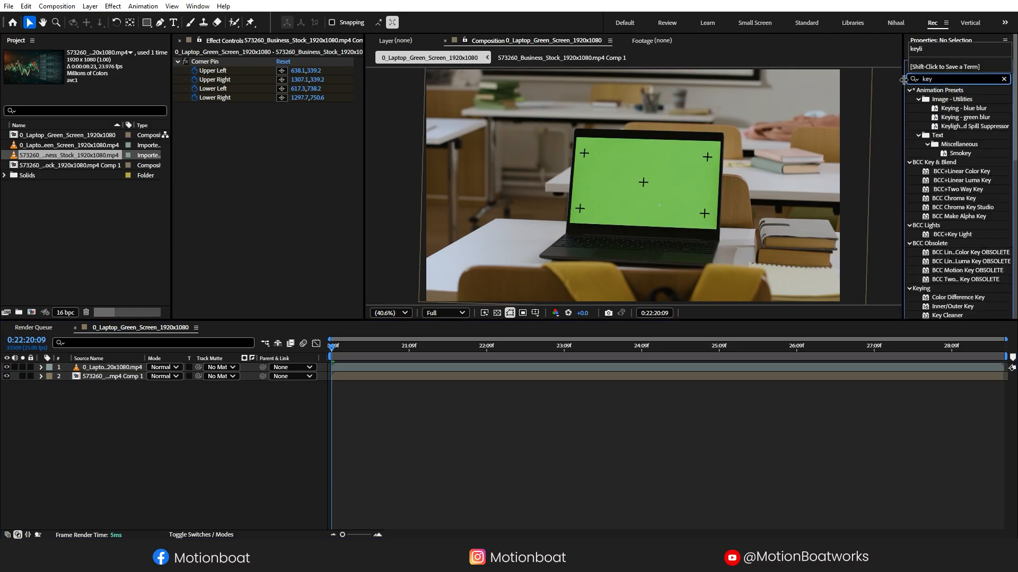
type("light")
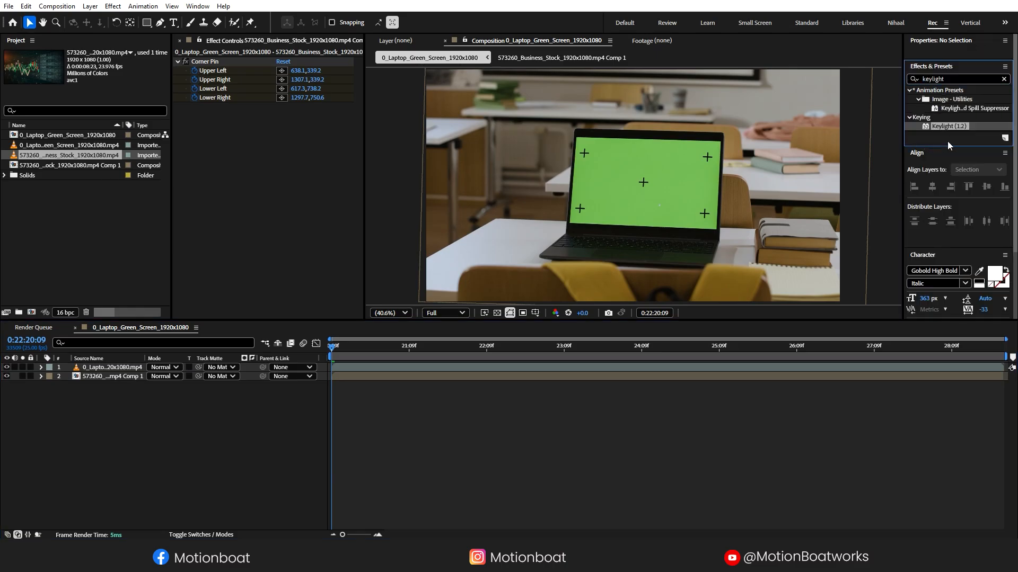
left_click_drag(948, 128, 114, 368)
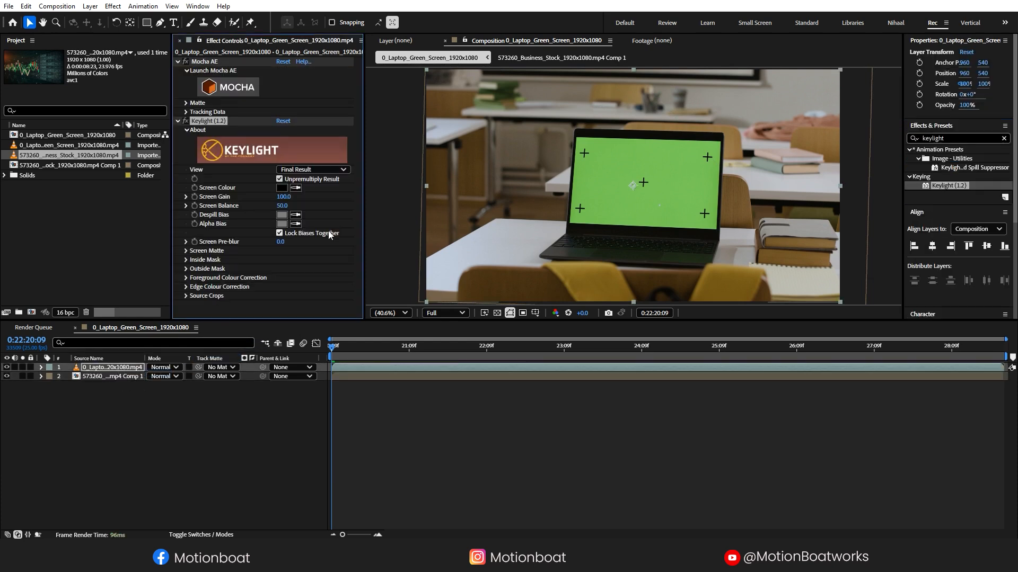
left_click(624, 159)
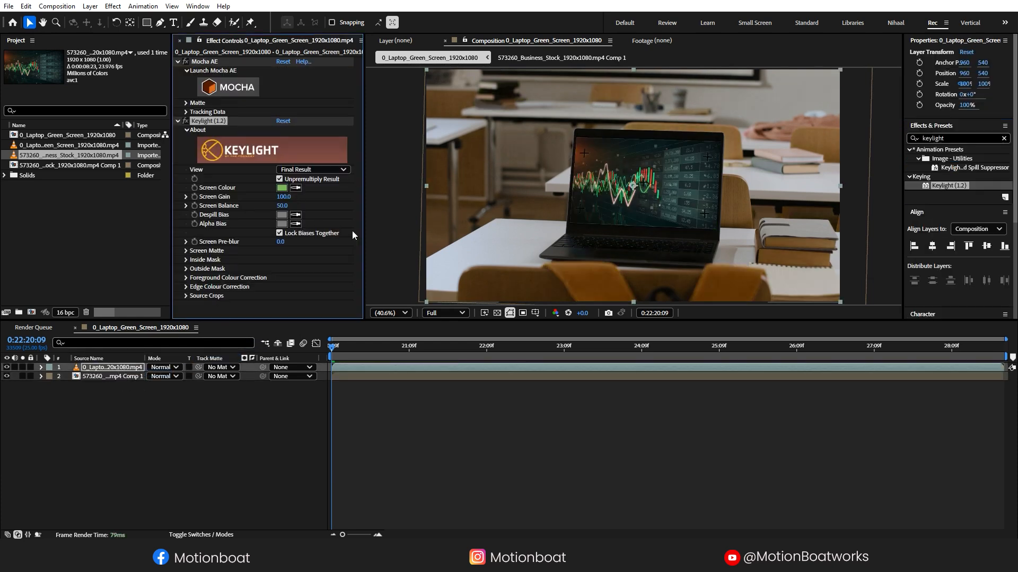
left_click(178, 407)
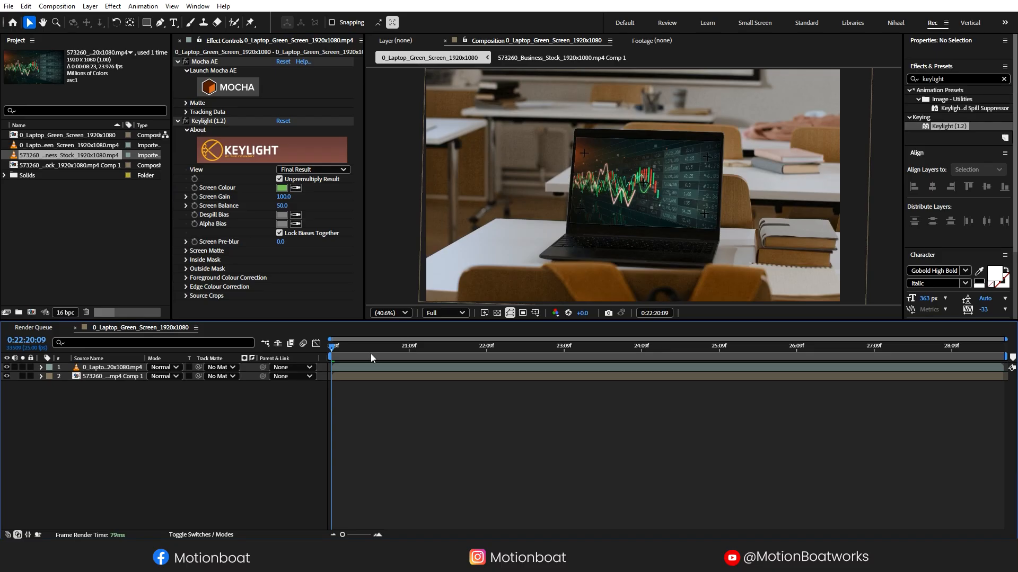
left_click_drag(359, 320, 318, 446)
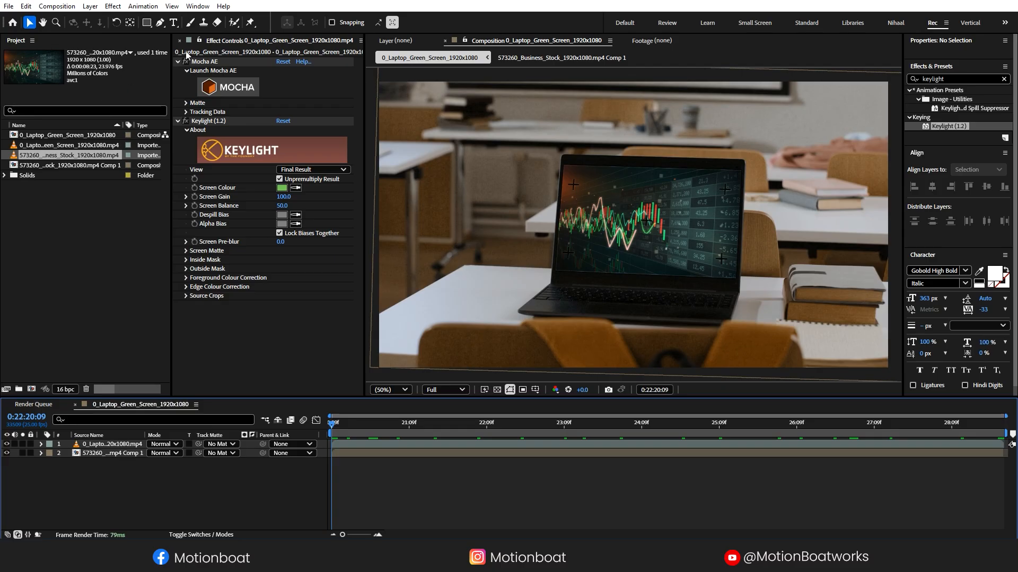
- Draw a four-corner shape over the laptop screen and refine its right-hand corners
left_click(159, 22)
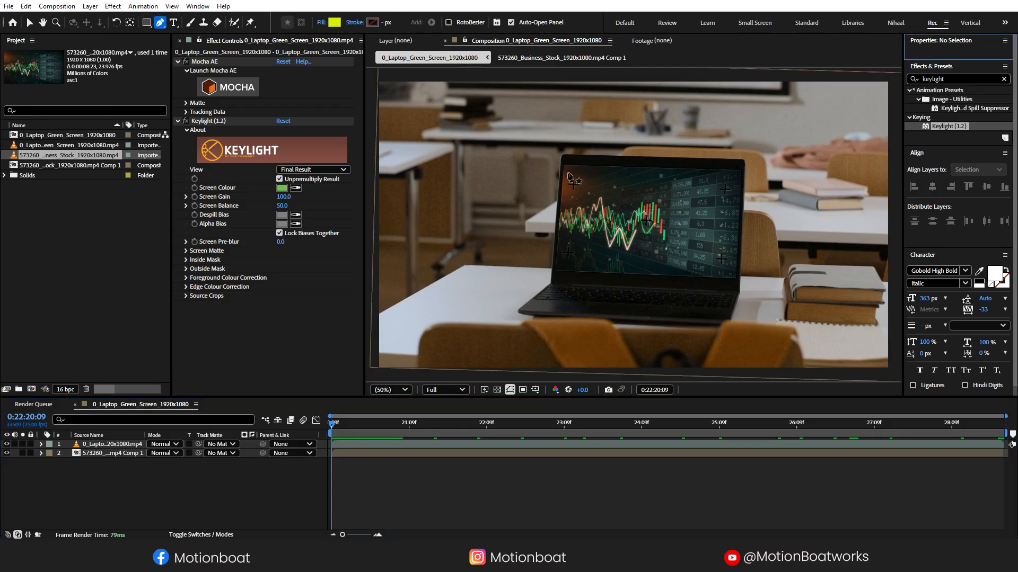
left_click(566, 170)
left_click(559, 264)
left_click(733, 270)
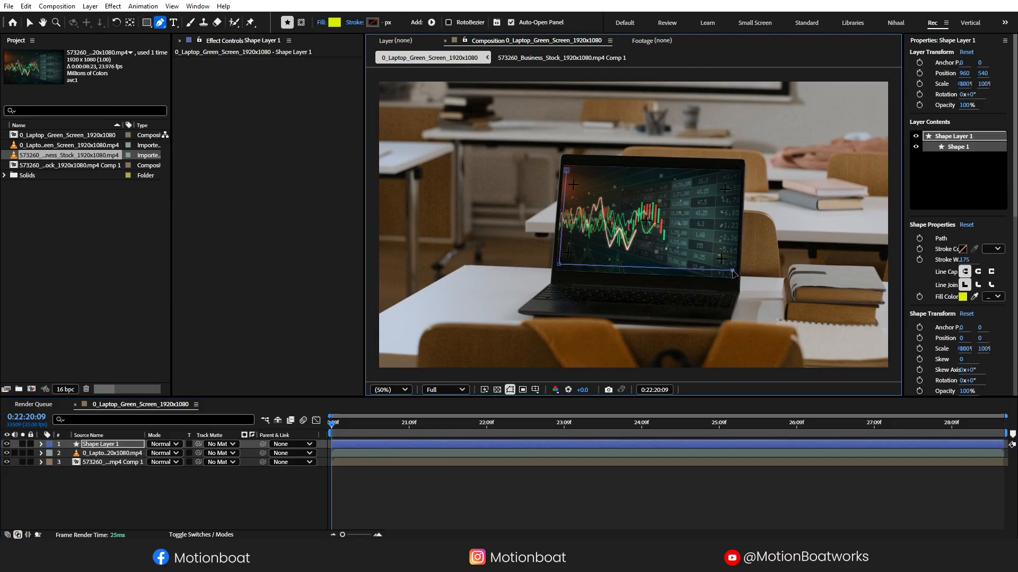
left_click(734, 175)
left_click_drag(734, 175, 735, 178)
left_click_drag(733, 271, 729, 274)
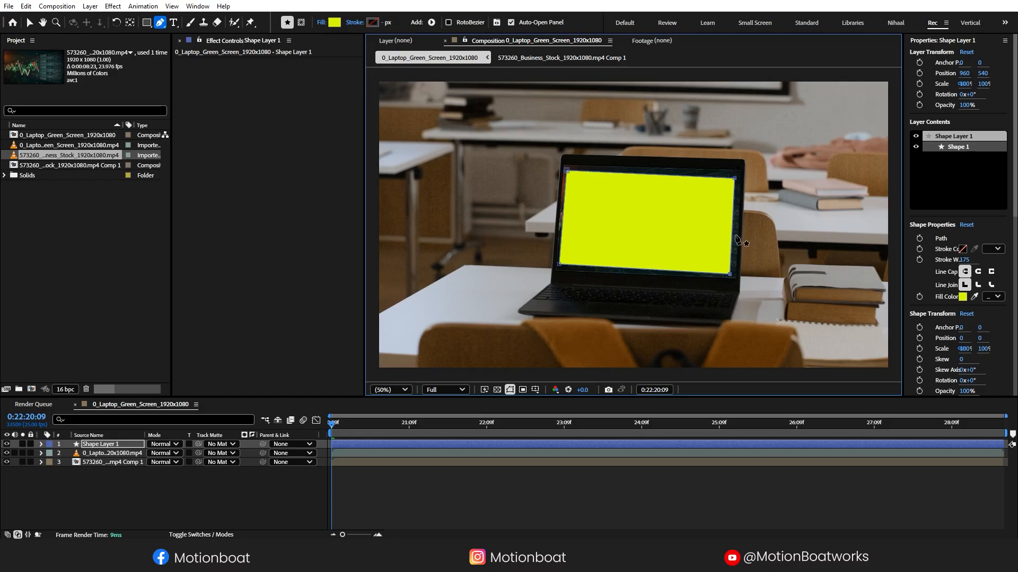
left_click_drag(735, 179, 736, 177)
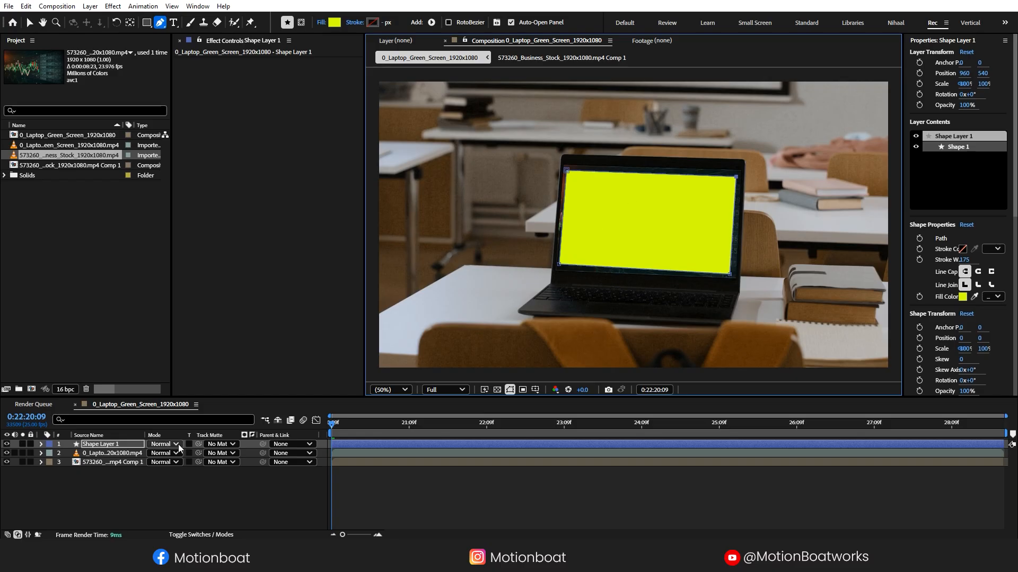
- Parent the shape layer to the stock chart comp and scrub to confirm it follows
left_click(263, 444)
left_click_drag(264, 445, 117, 462)
left_click(101, 507)
left_click(344, 427)
left_click_drag(348, 428, 264, 444)
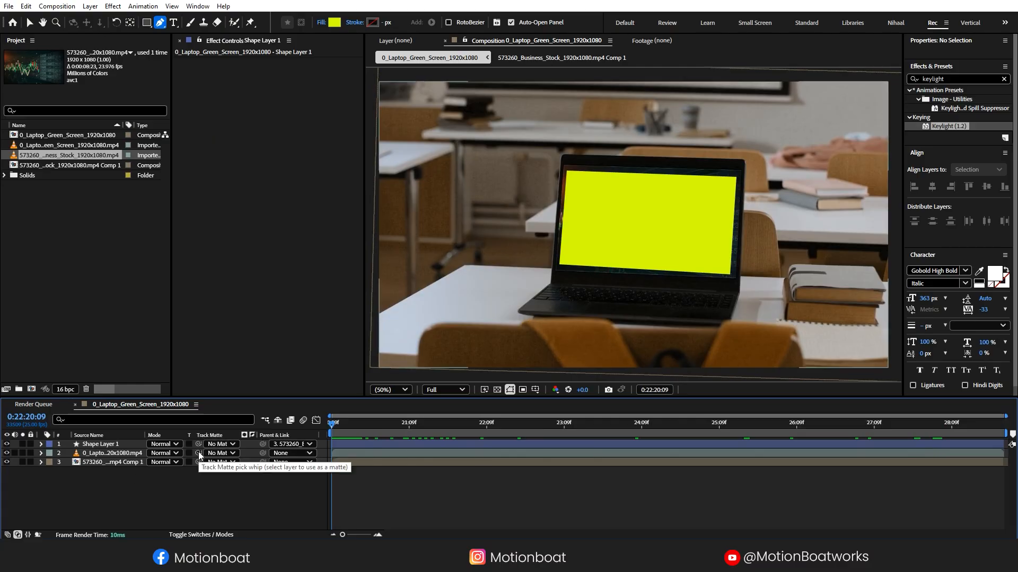
- Use the shape as the laptop layer's track matte and invert it
left_click_drag(197, 455, 210, 446)
key("ctrl+z")
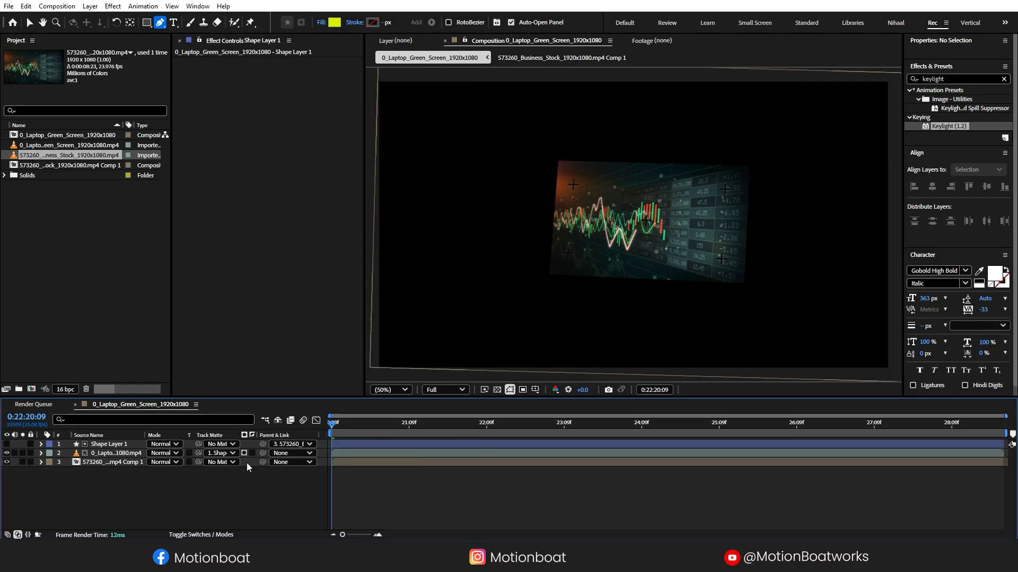
left_click(251, 453)
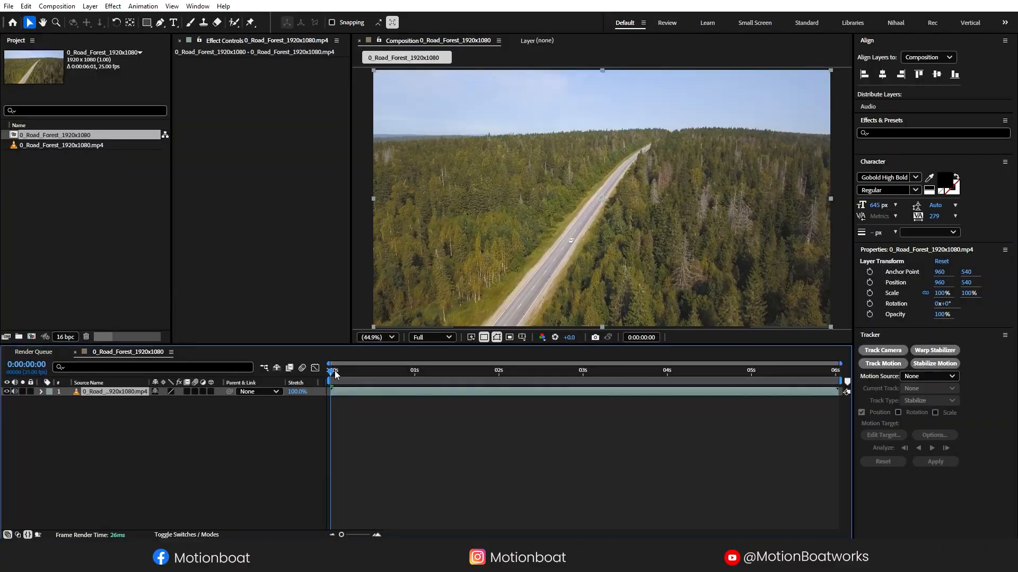
- Scrub through the finished forest-road example in the 0_Road_Forest_1920x1080 composition
left_click_drag(335, 370, 293, 377)
- Search the effects for '3D camera' and apply 3D Camera Tracker to the forest-road footage
left_click(143, 6)
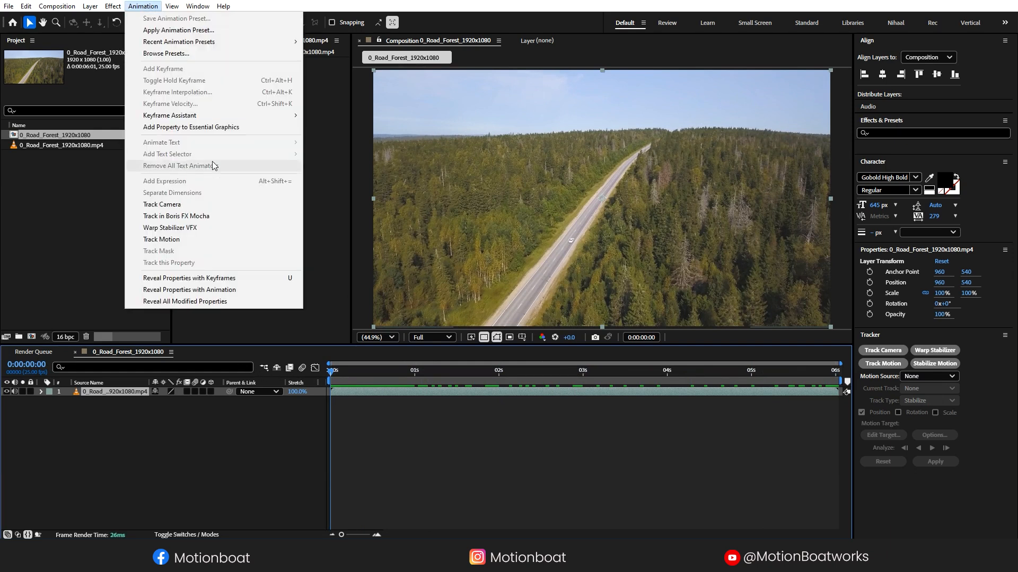
left_click(177, 207)
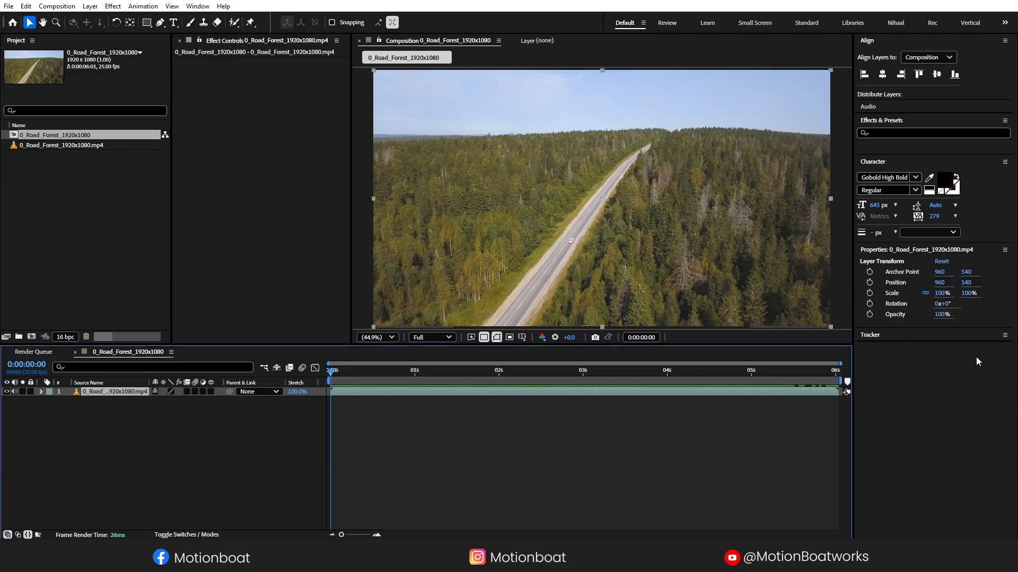
left_click(880, 333)
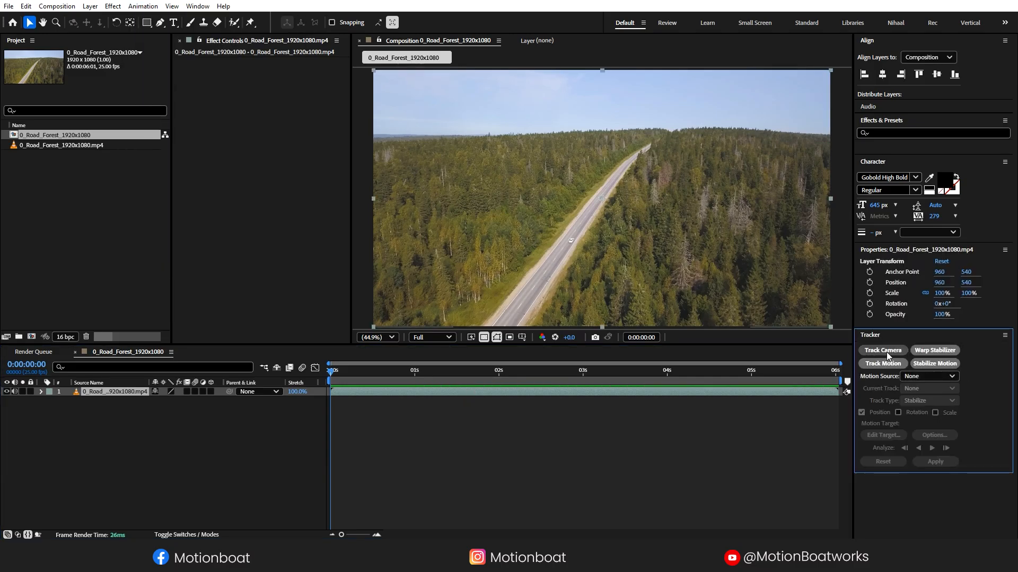
left_click(934, 130)
type("3D")
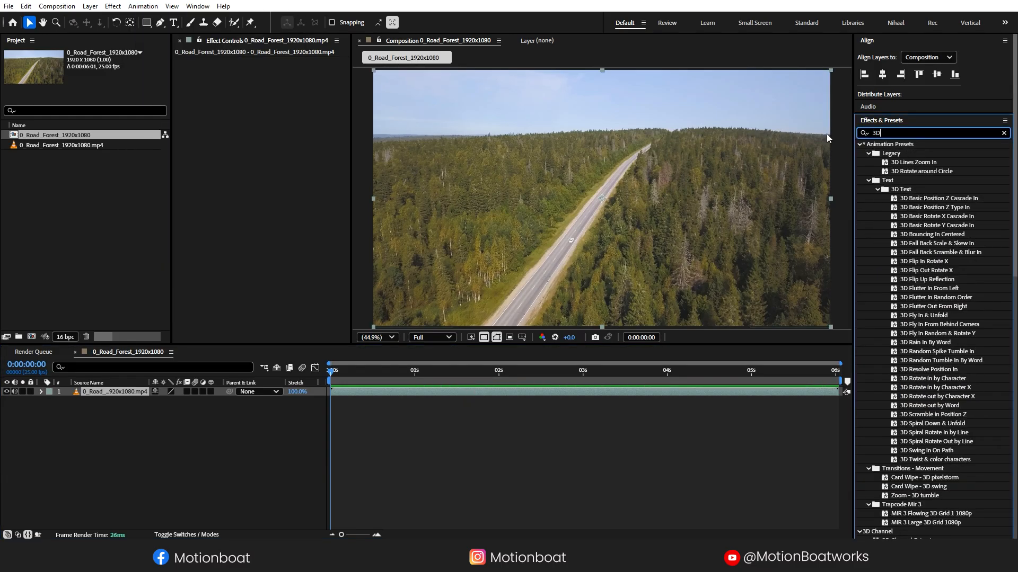
type(" camera")
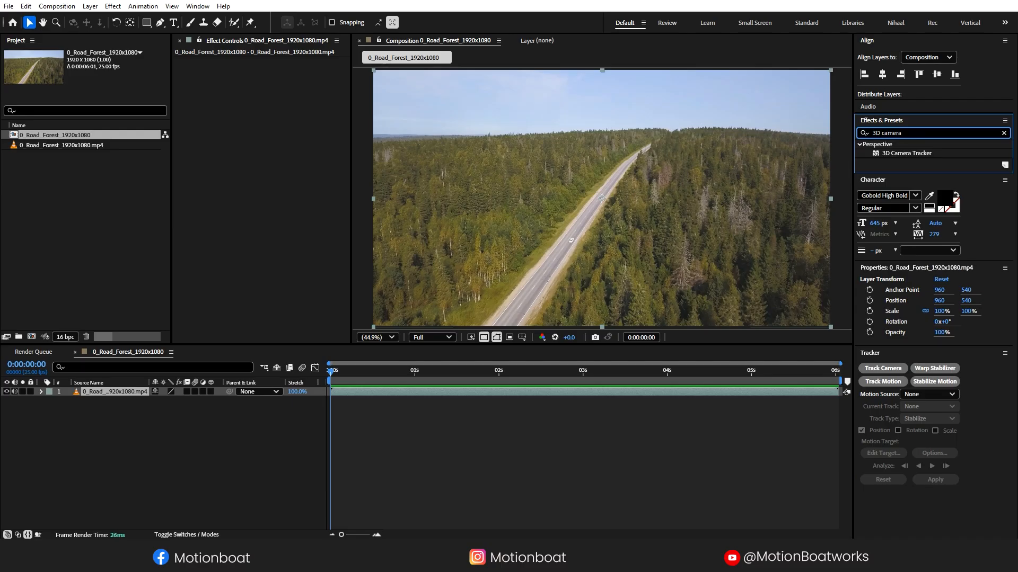
left_click_drag(896, 153, 383, 395)
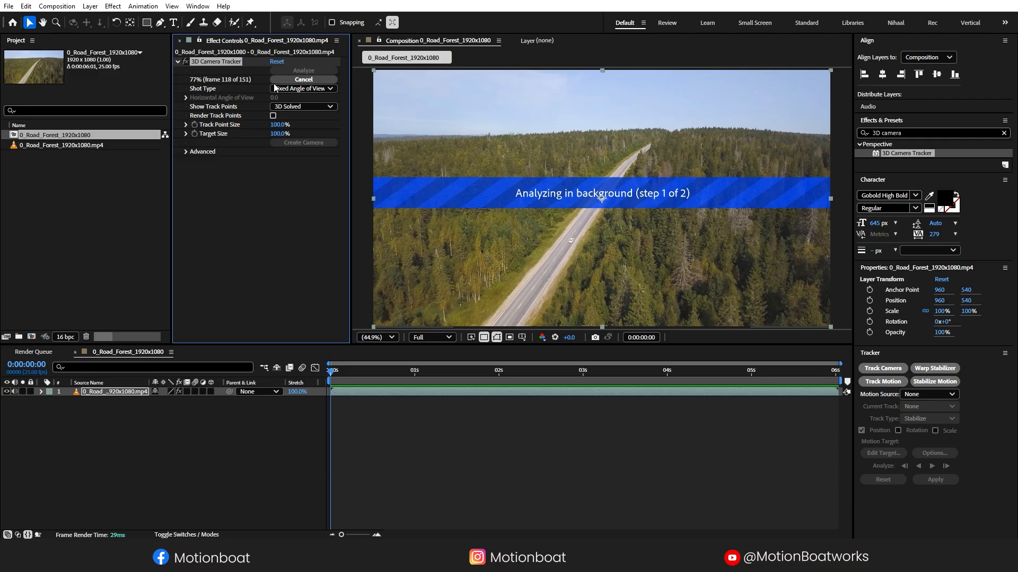
- Review the solved track (0.34 px error) and select track points just above the far road
left_click_drag(349, 373, 211, 385)
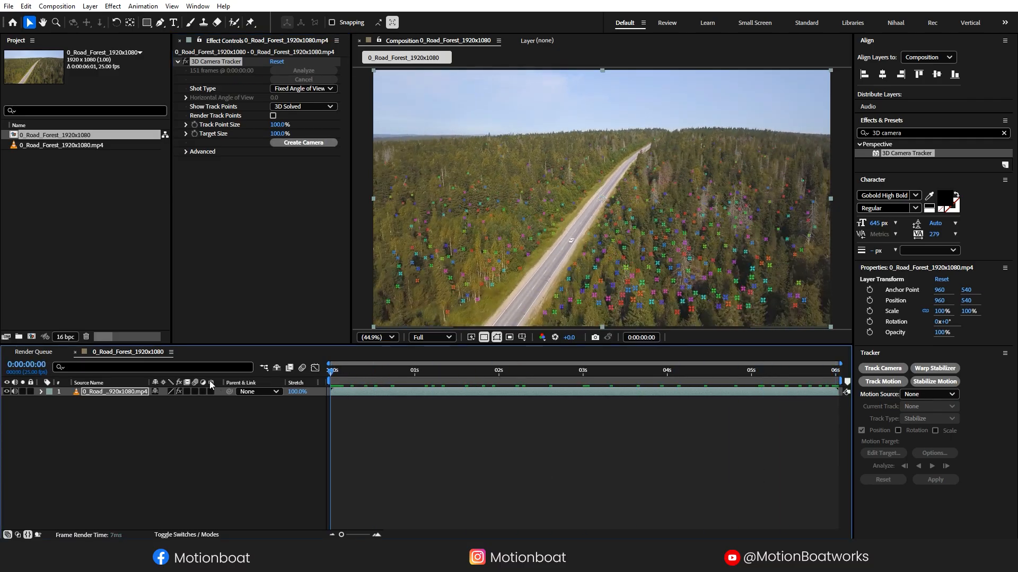
key("F2")
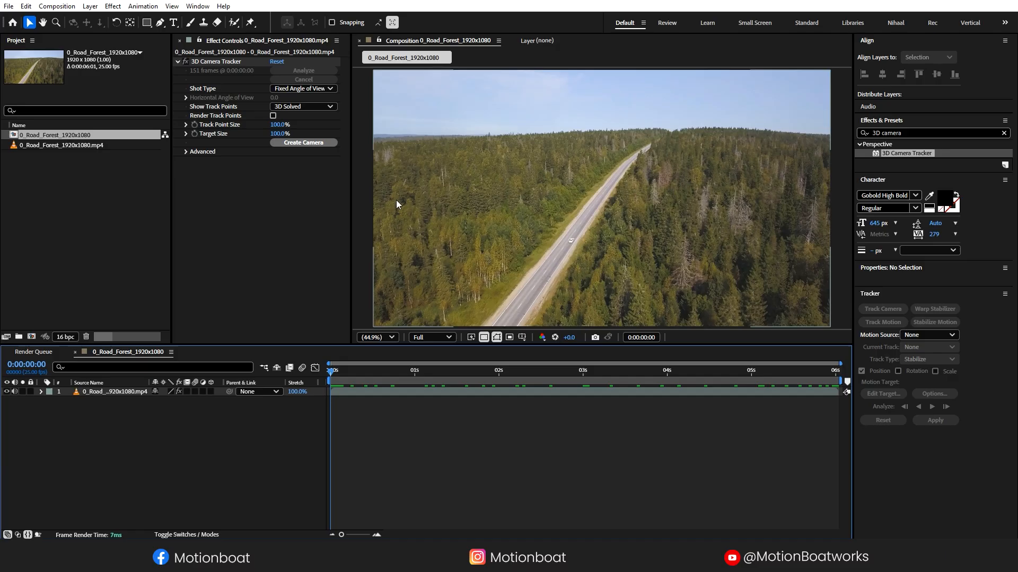
left_click(186, 152)
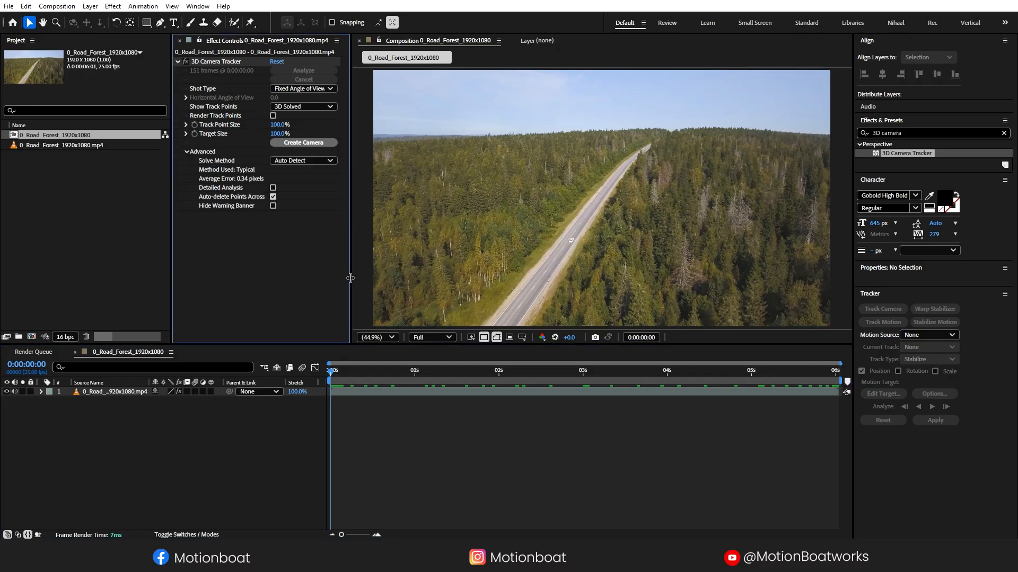
left_click(185, 152)
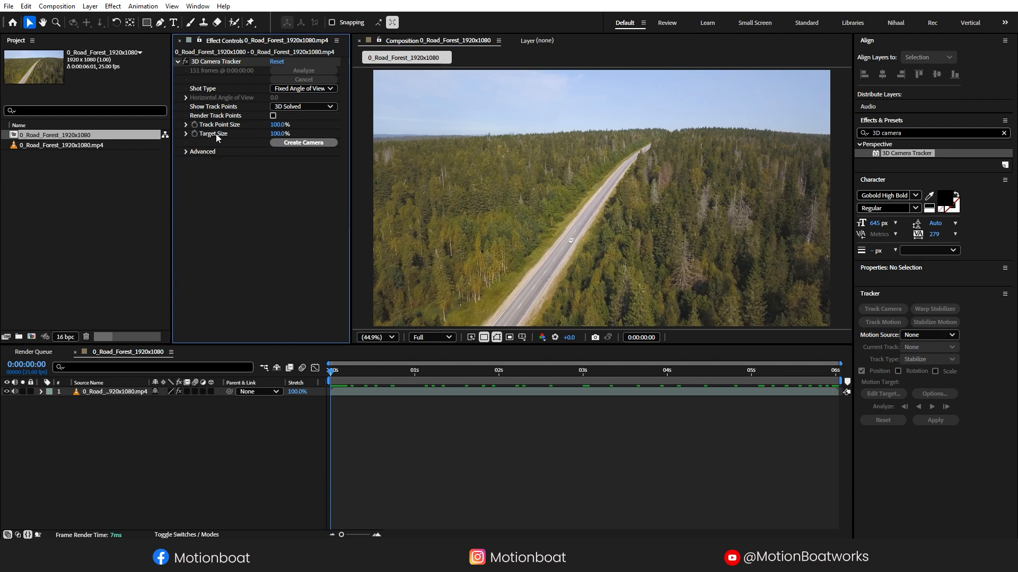
left_click(211, 62)
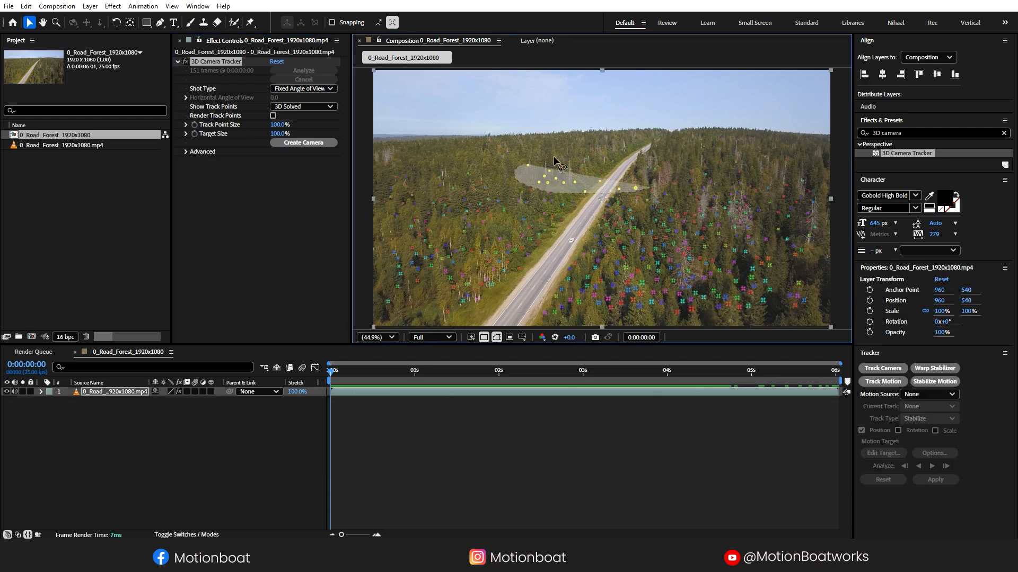
left_click(630, 189)
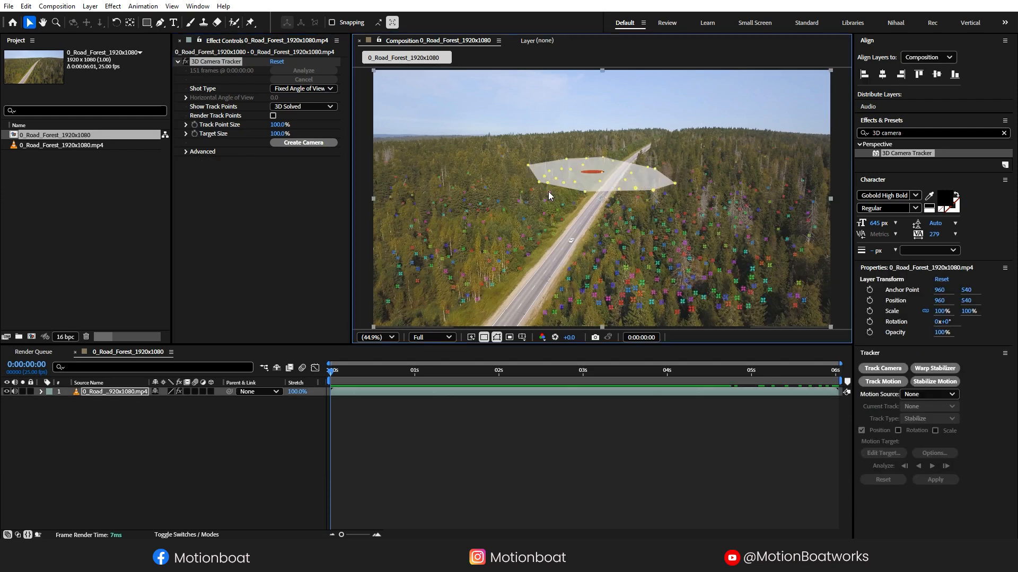
right_click(602, 177)
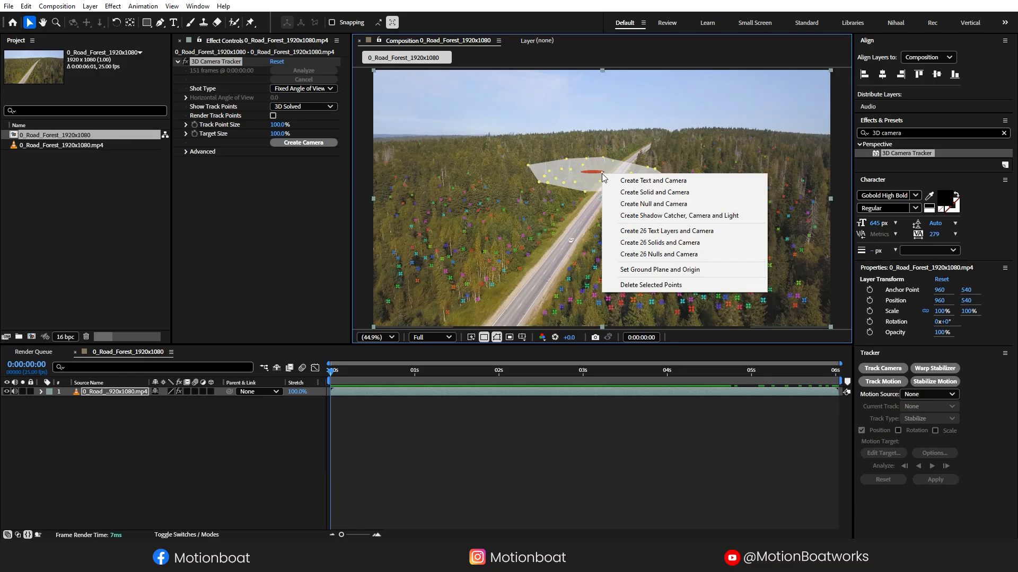
- Create a text layer and 3D Tracker Camera at those points, rotate it upright, and type MOTIONBOAT
left_click(653, 181)
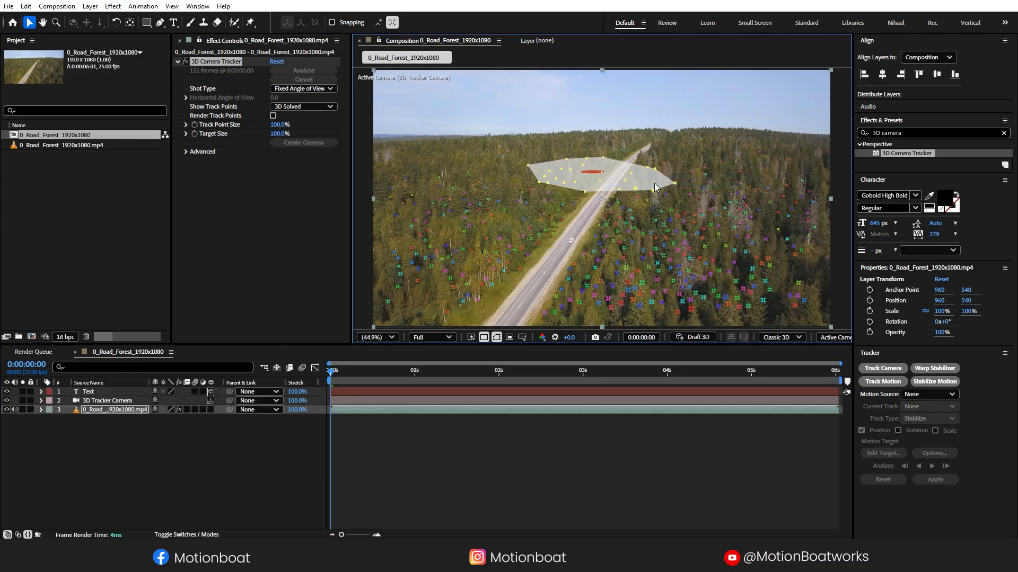
left_click(123, 452)
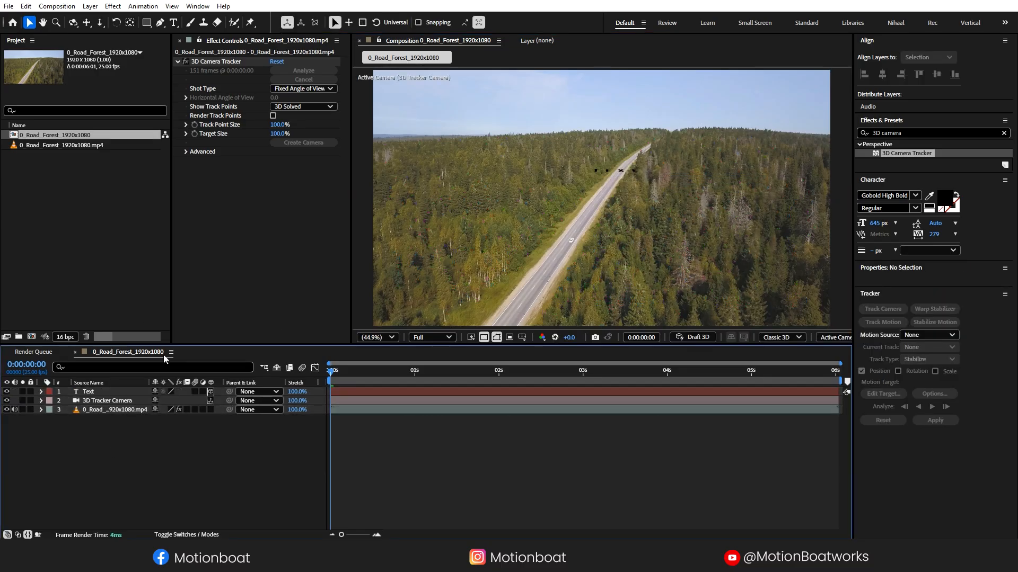
left_click(89, 392)
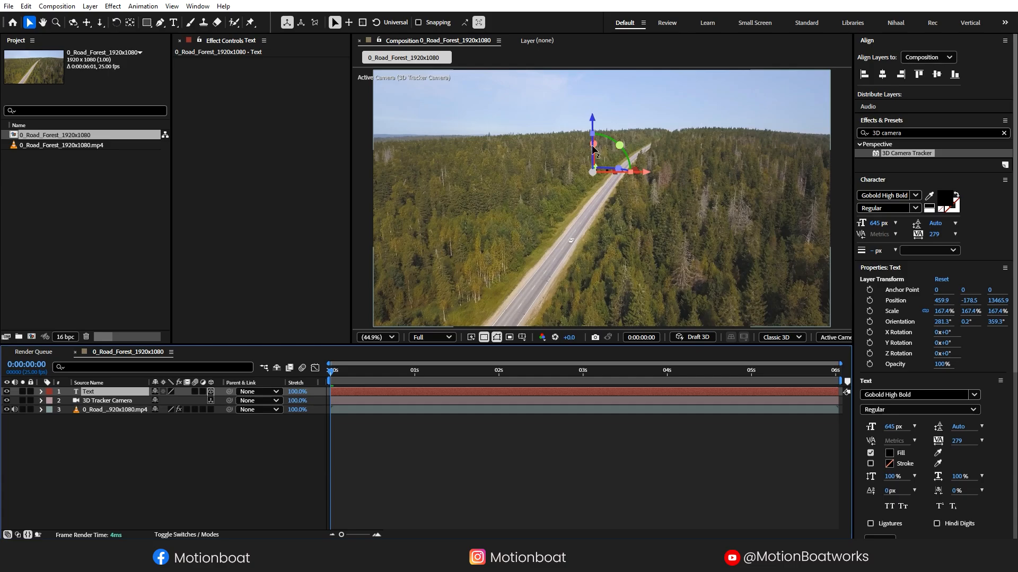
left_click_drag(591, 155, 594, 196)
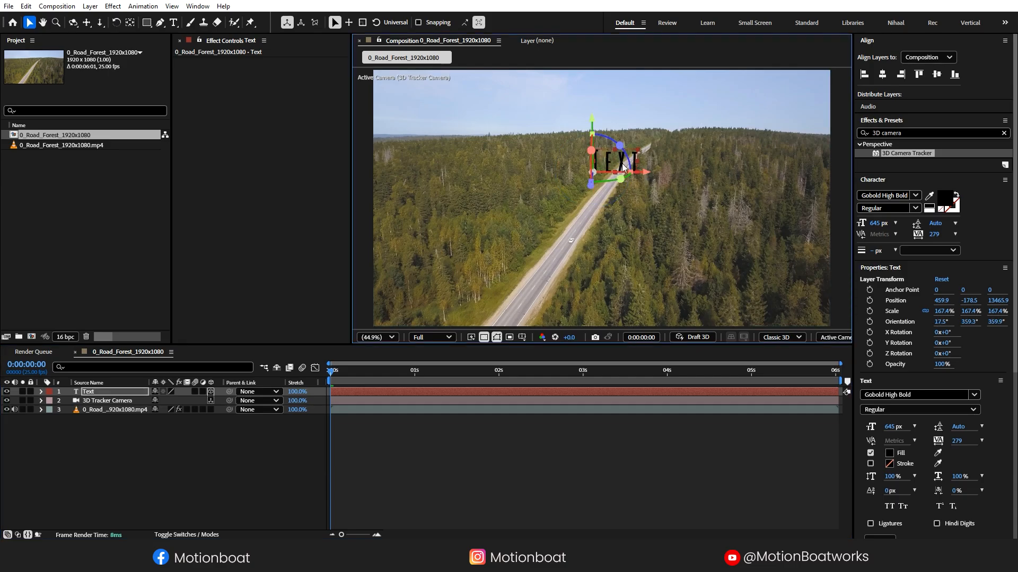
key("ctrl+t")
type("MOT")
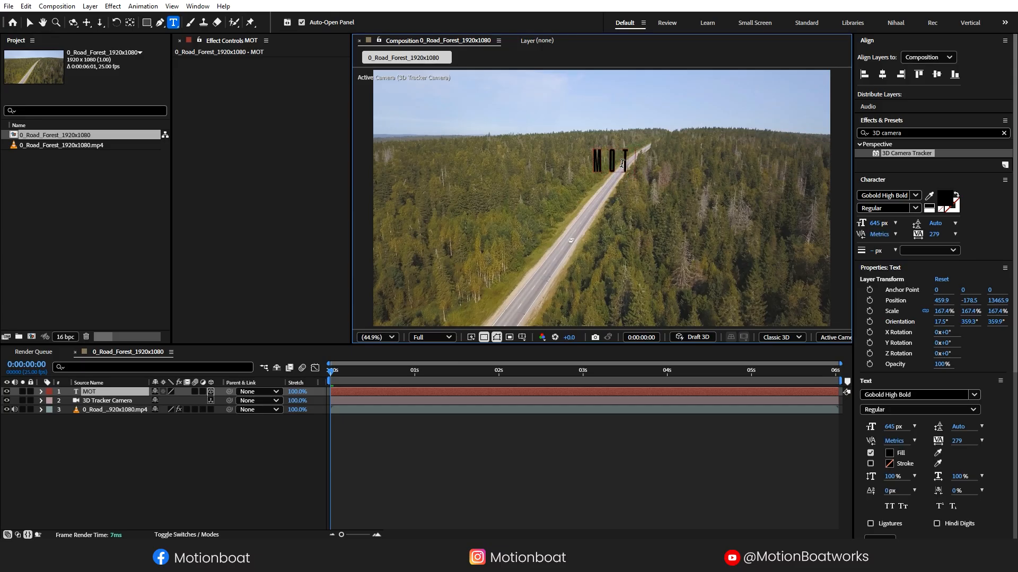
type("IONBOAT")
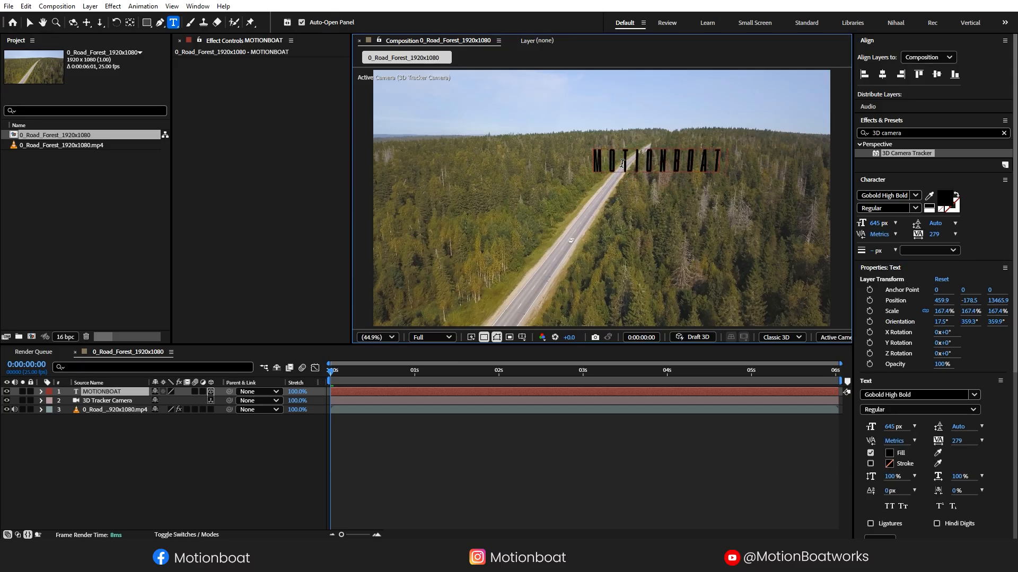
- Size MOTIONBOAT to 1296 px, set Anchor Point X to 3217, and orient it 8.1°, 12.1°, 359°
key("Escape")
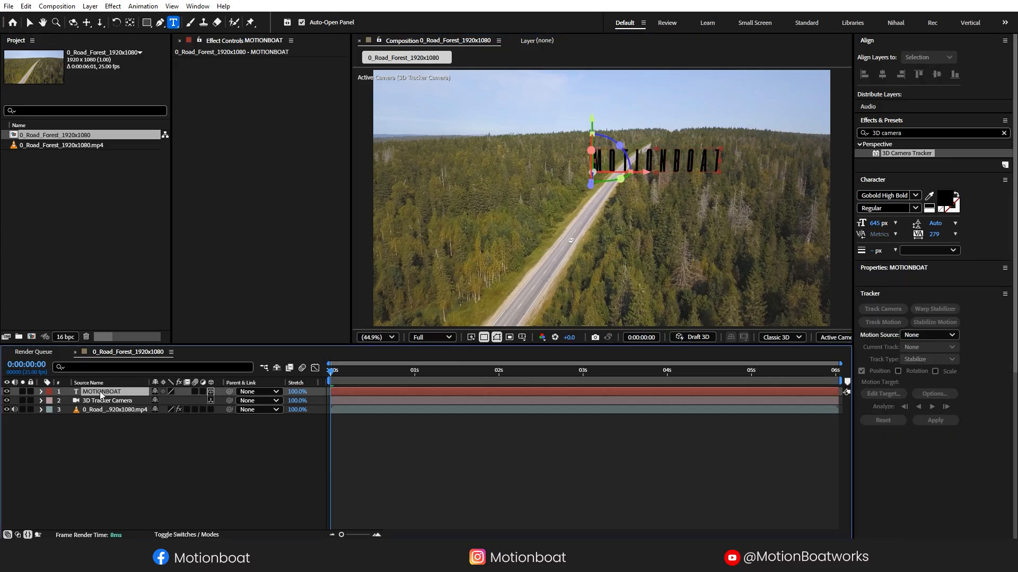
left_click_drag(873, 224, 901, 224)
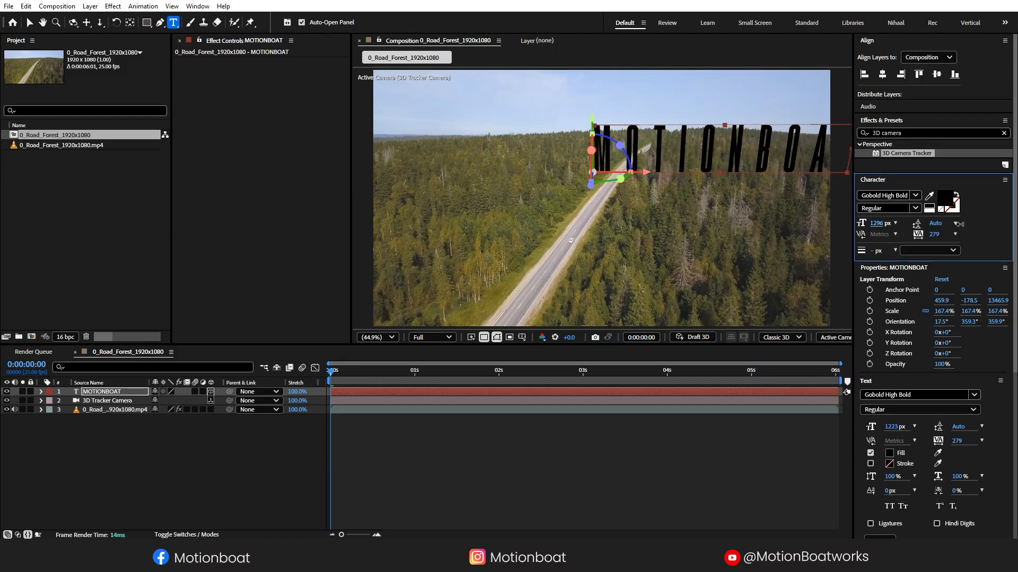
left_click(40, 392)
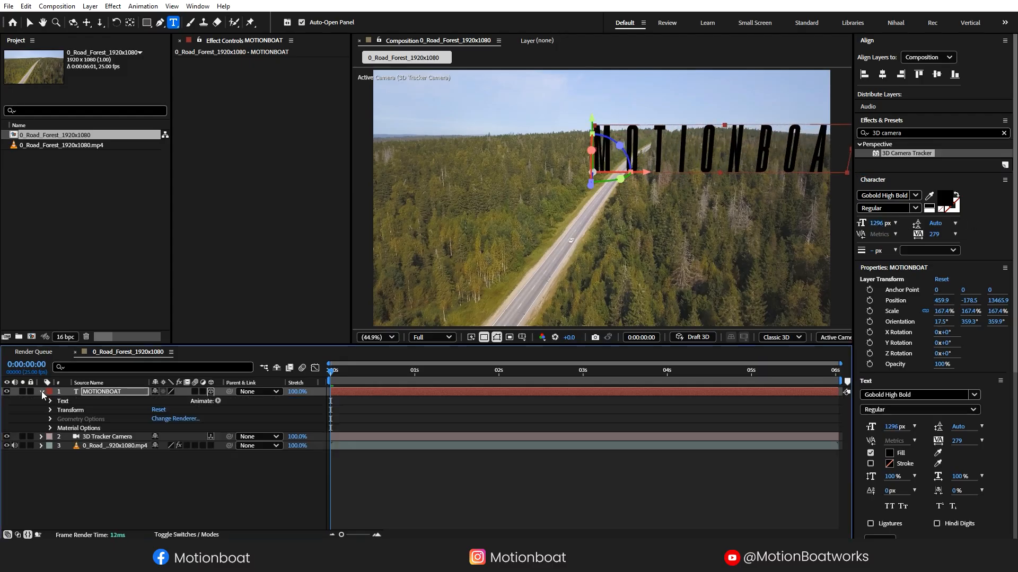
left_click(50, 411)
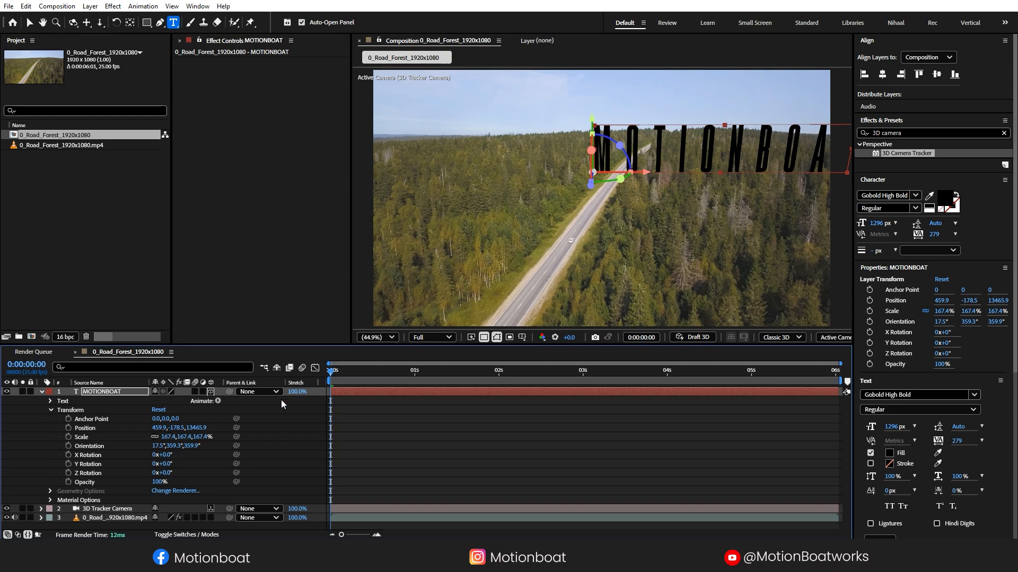
left_click_drag(161, 422, 626, 283)
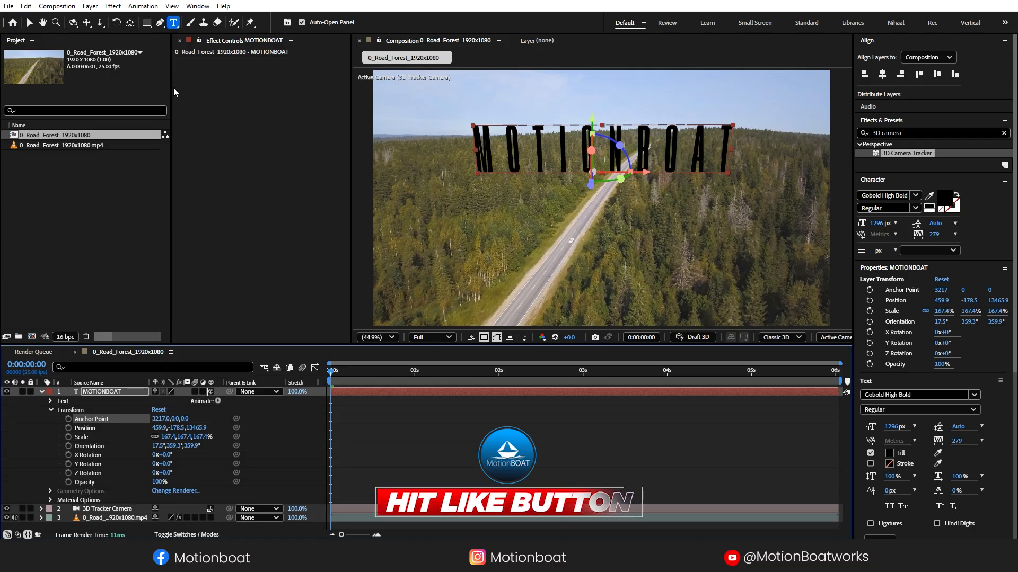
key("v")
mouse_move(590, 166)
left_mouse_down()
mouse_move(610, 172)
mouse_move(583, 151)
mouse_move(588, 165)
left_mouse_up()
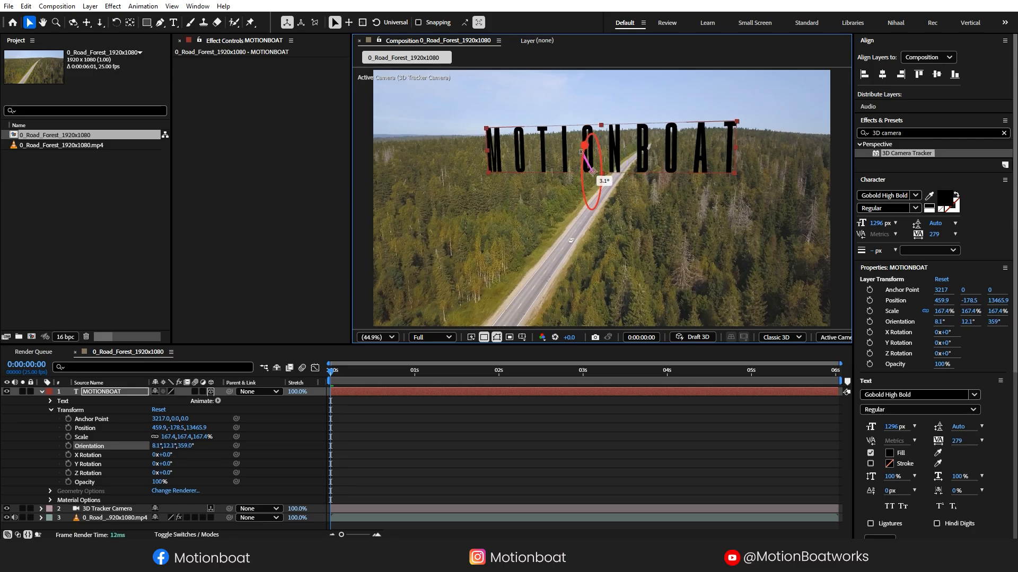
left_click(945, 204)
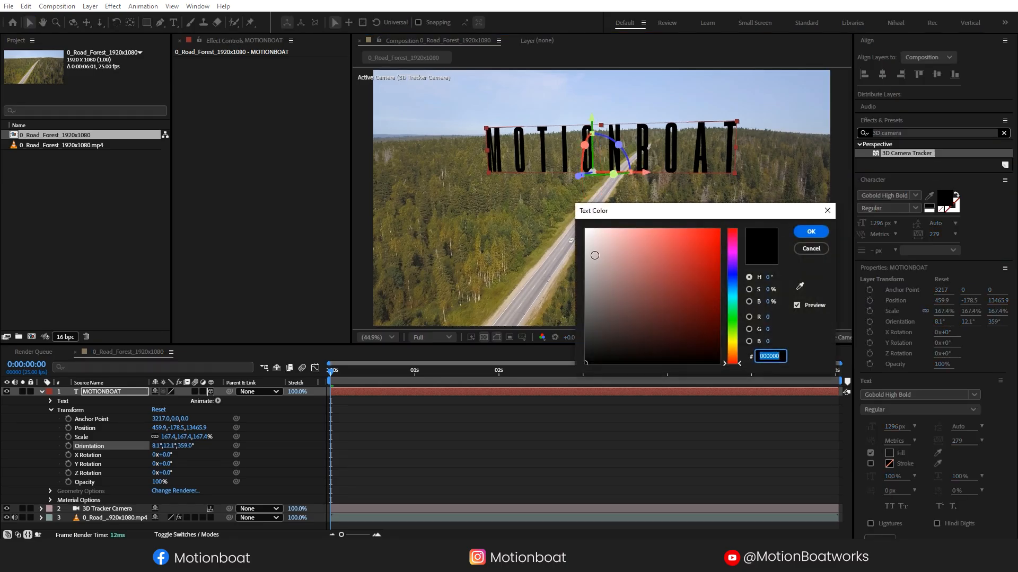
- Make the MOTIONBOAT text white (FFFFFF) and level its Z orientation to about 0.7°
type("FFFFFF")
left_click(806, 237)
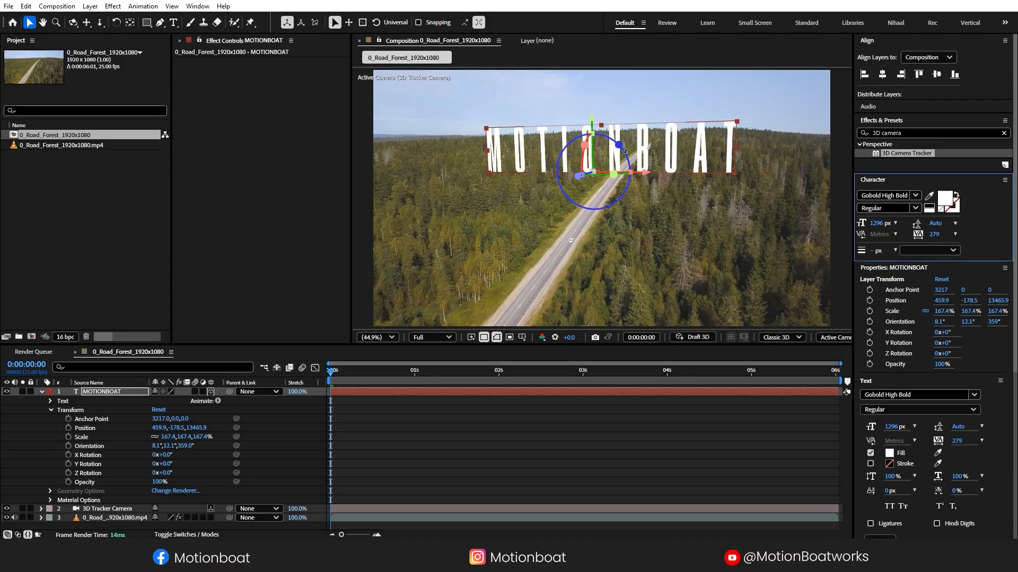
left_click_drag(627, 157, 593, 171)
left_click(41, 391)
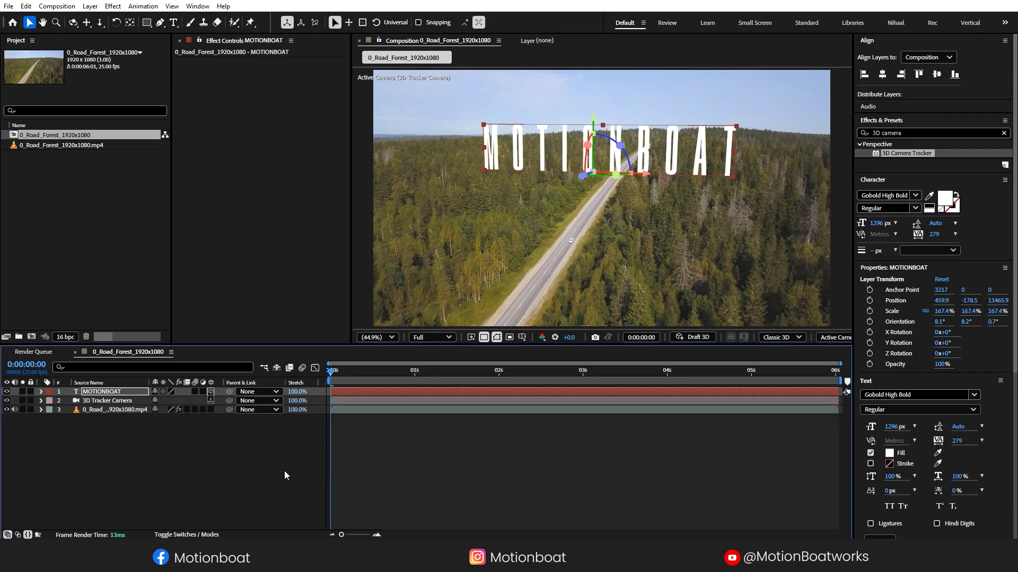
left_click(427, 438)
- Preview the title holding above the road, then return to frame 0 and reselect MOTIONBOAT
key("space")
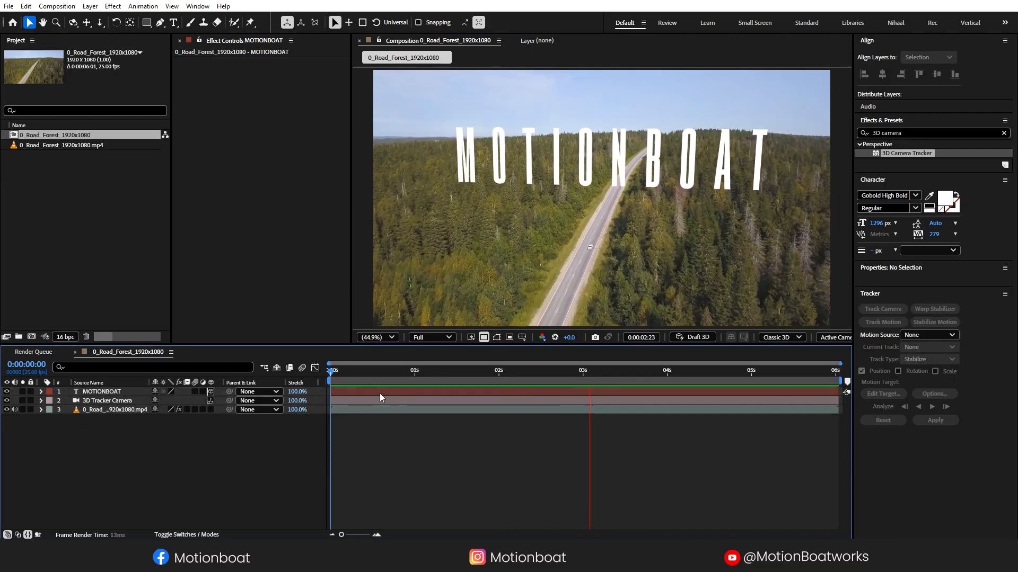
key("space")
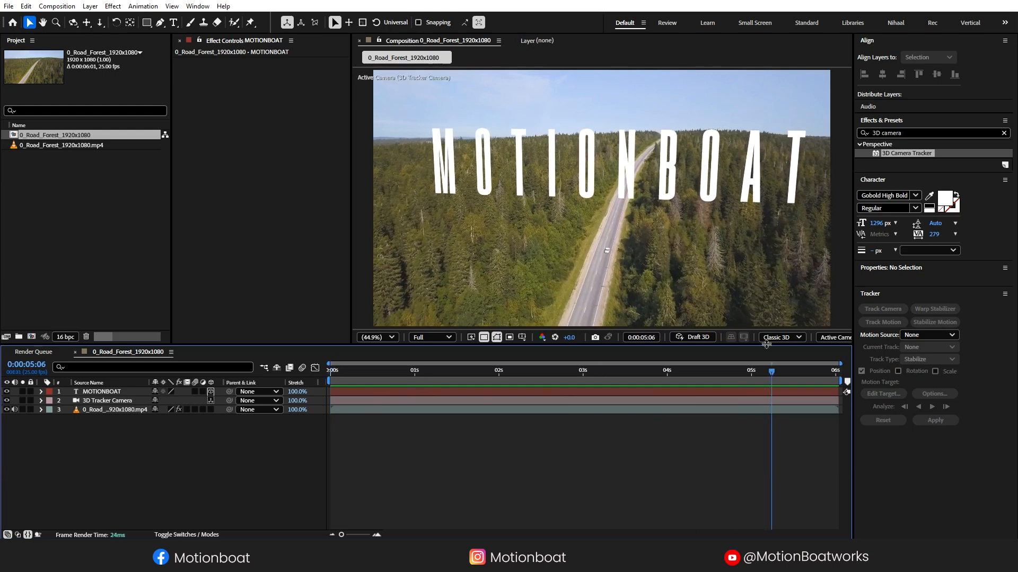
left_click_drag(766, 374, 270, 374)
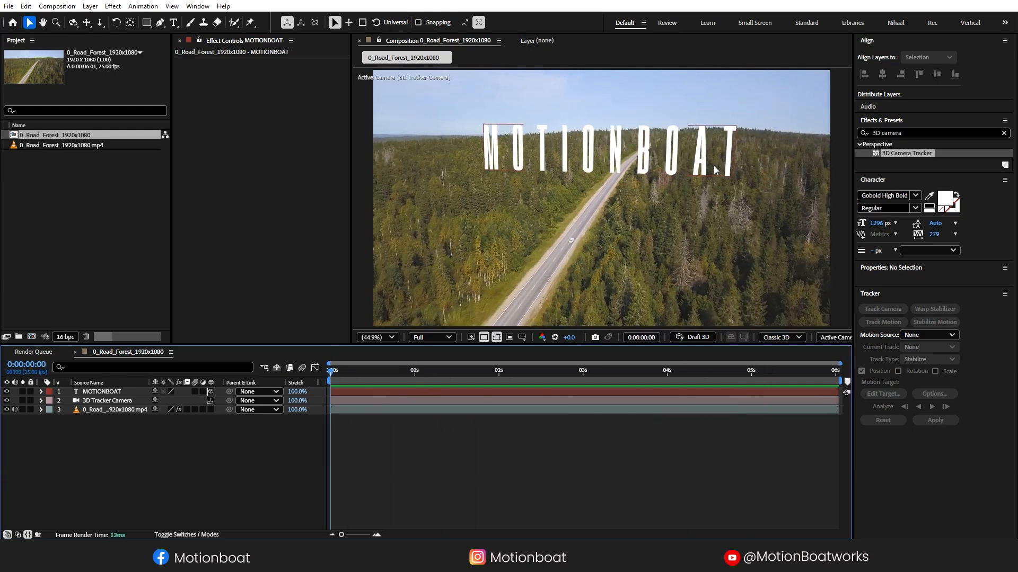
left_click(95, 394)
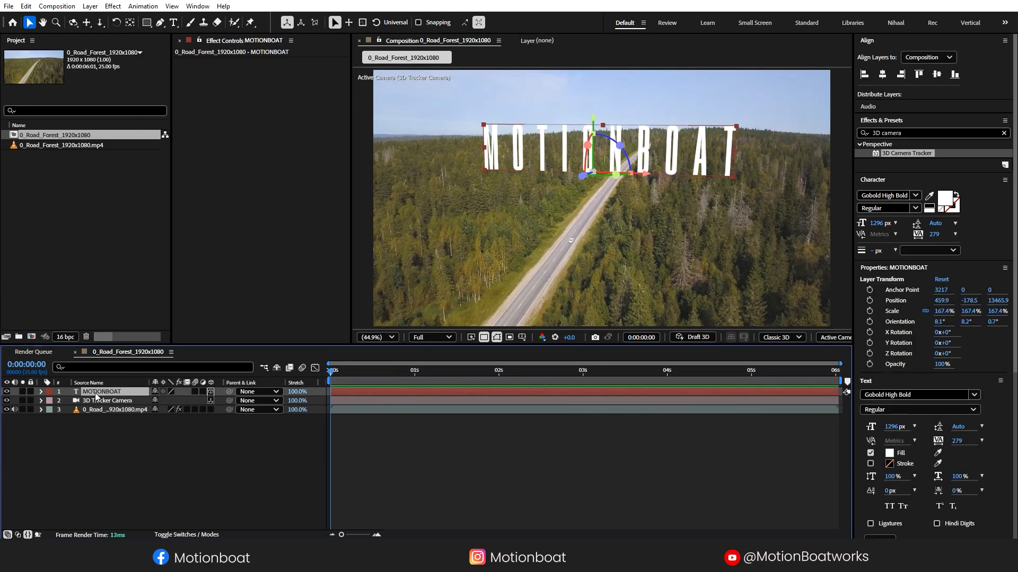
- Duplicate MOTIONBOAT below the original, lay the copy flat, and colour it dark grey 2C2B2B
key("ctrl+d")
left_click_drag(99, 393, 96, 407)
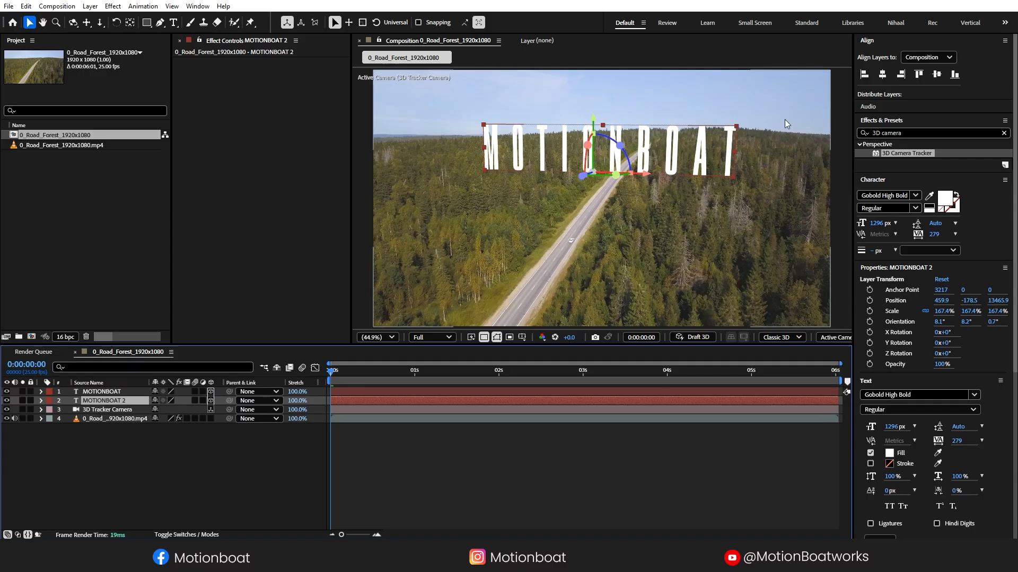
left_click_drag(585, 164, 589, 167)
left_click(943, 199)
left_click(587, 340)
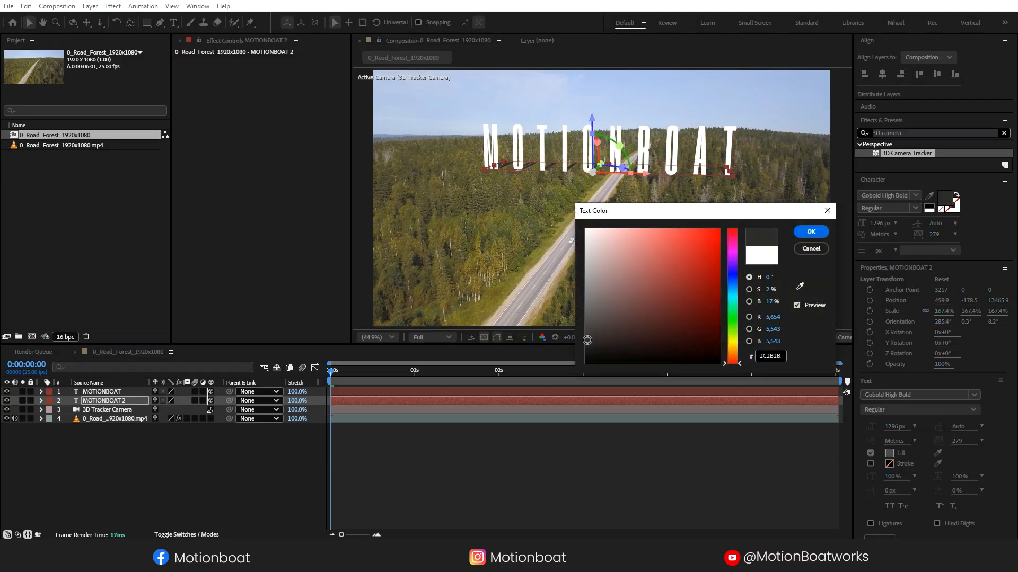
left_click(811, 231)
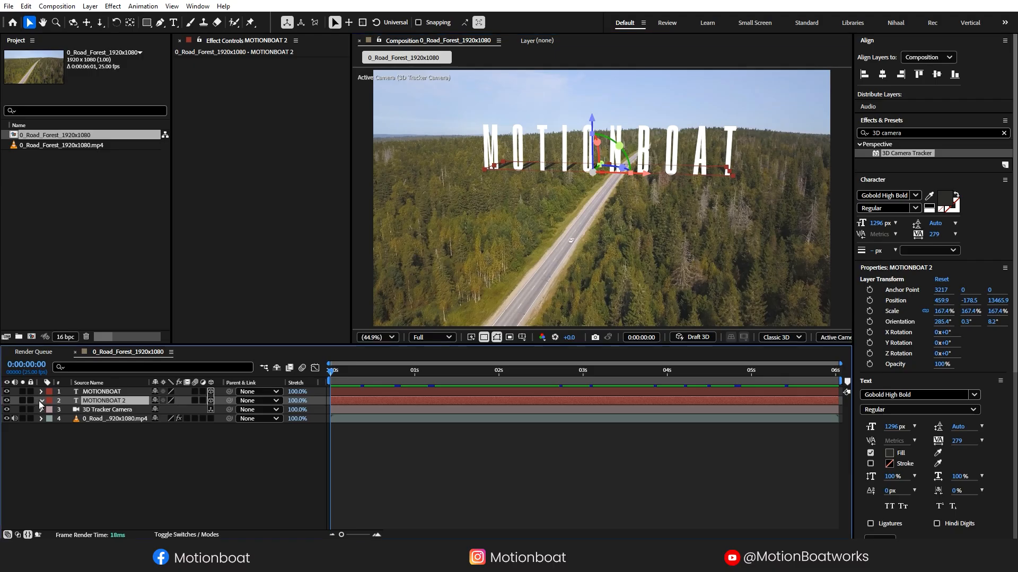
- Unlink the copy's Scale and stretch its Y scale to about 290%
left_click(42, 401)
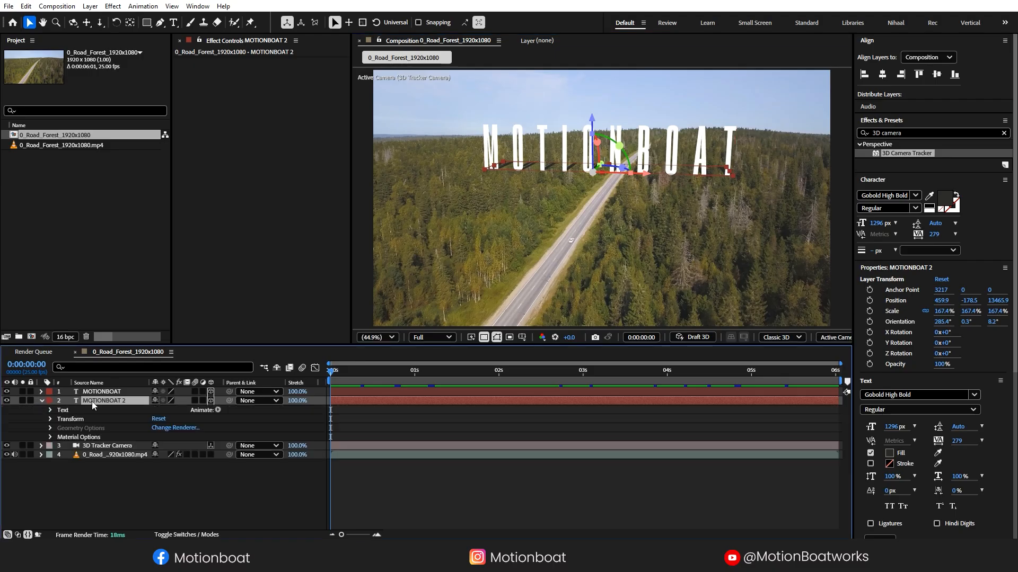
key("s")
left_click(154, 410)
left_click_drag(182, 413, 189, 410)
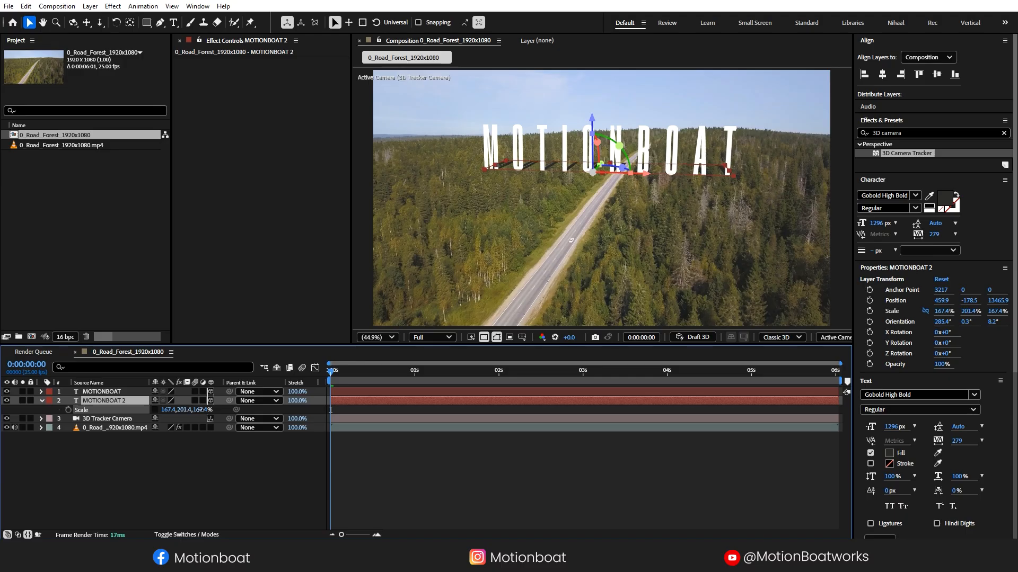
left_click_drag(330, 409, 330, 409)
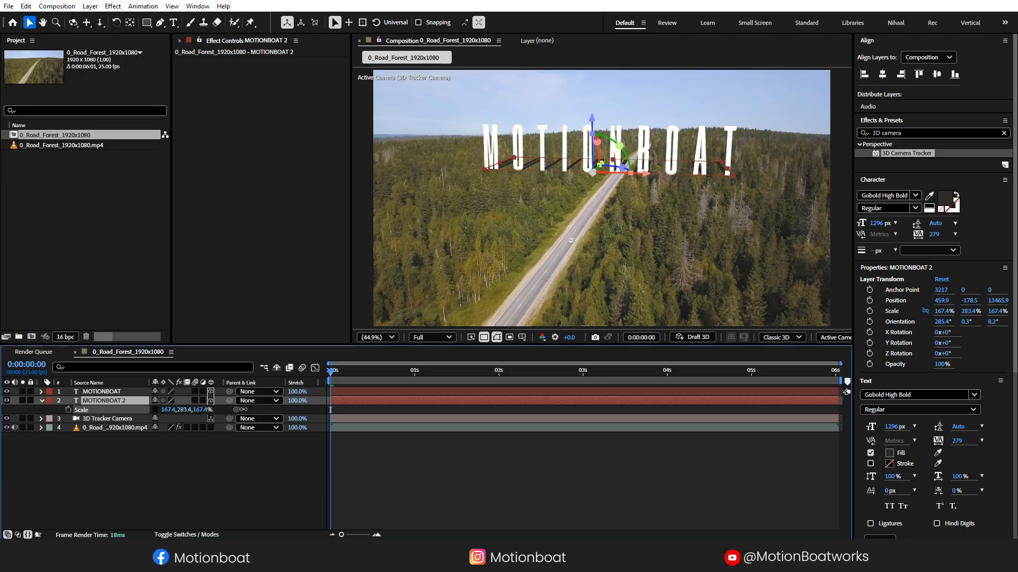
left_click(148, 465)
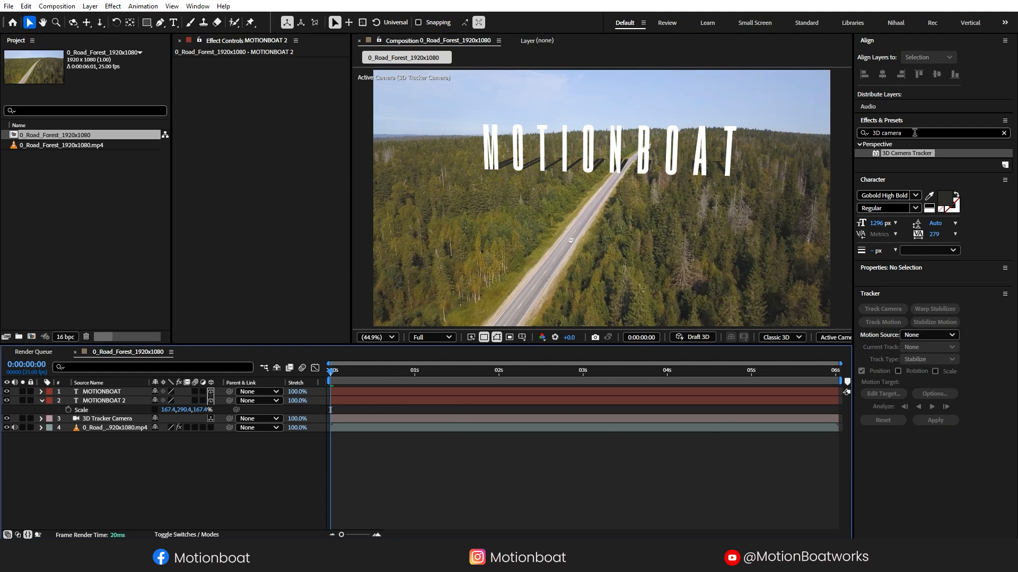
- Apply Fast Box Blur (radius 5) to MOTIONBOAT 2 at 75% opacity and preview the softened shadow
left_click_drag(902, 132, 858, 133)
type("fast box")
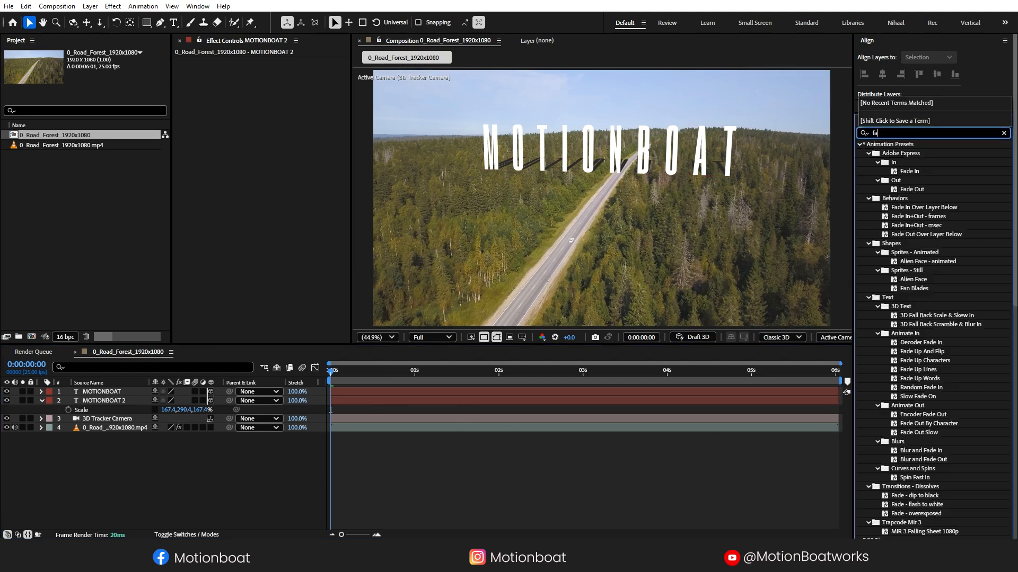
left_click_drag(901, 153, 92, 400)
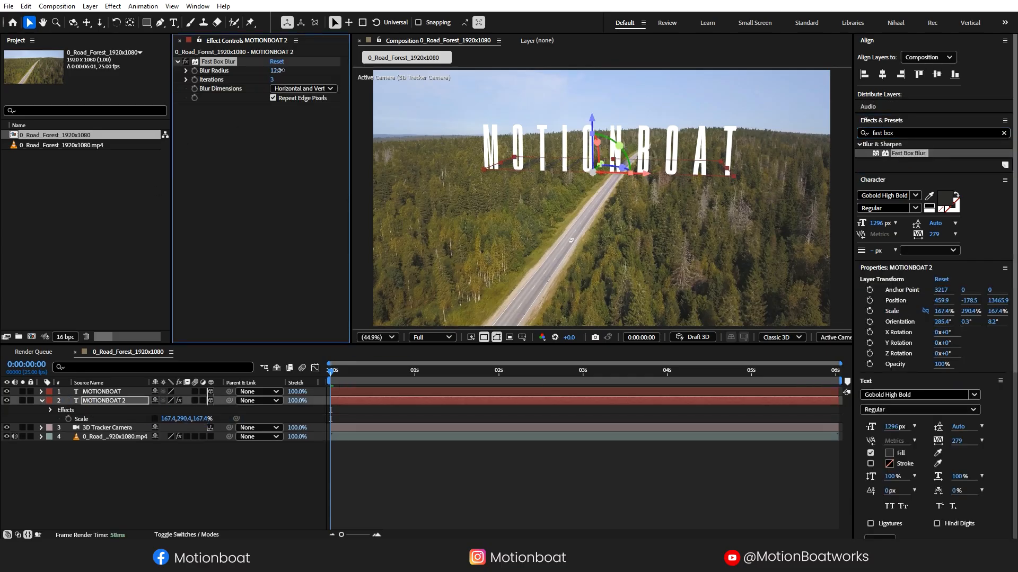
left_click(209, 482)
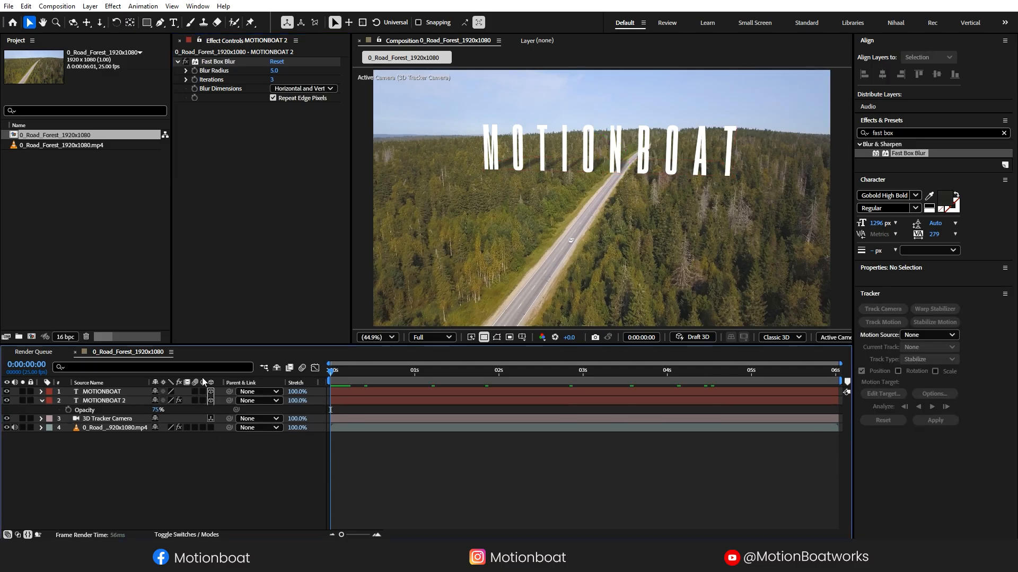
key("space")
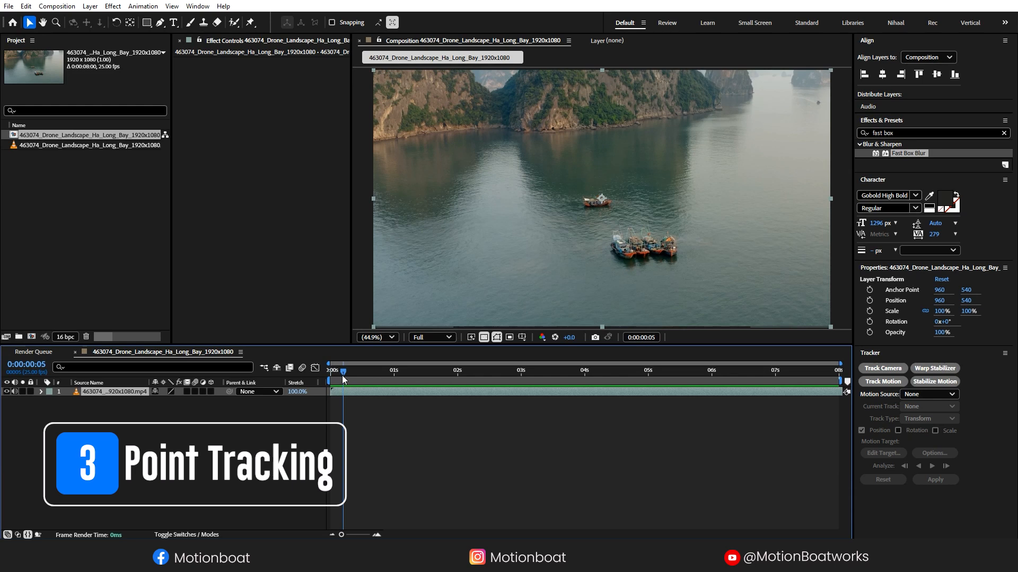
- Scrub the Ha Long Bay boats clip back to the start and deselect its layer
left_click_drag(342, 380, 284, 408)
left_click(129, 462)
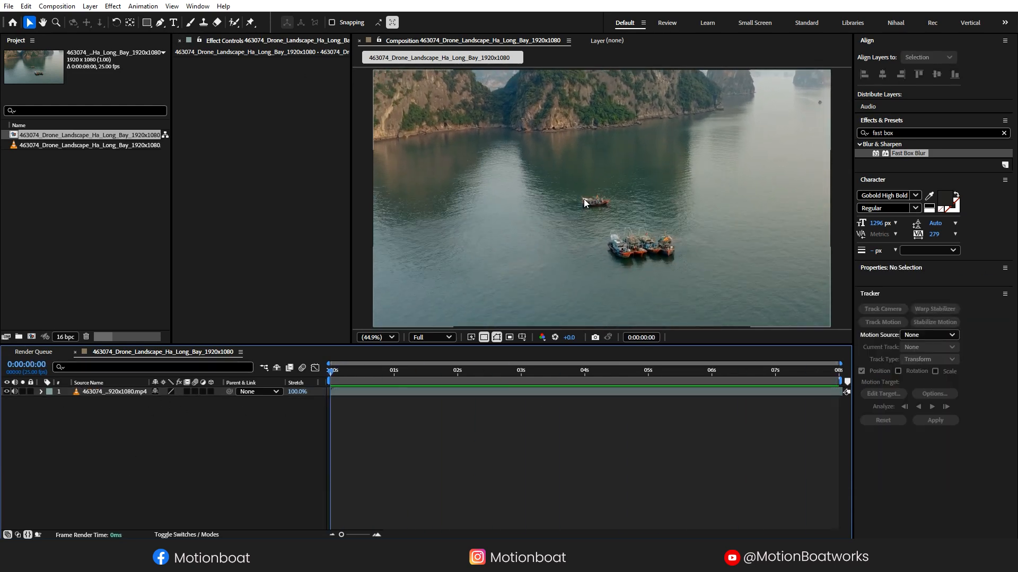
- Start a motion track on the drone footage and place Track Point 1 on the boat's white sail
left_click(875, 297)
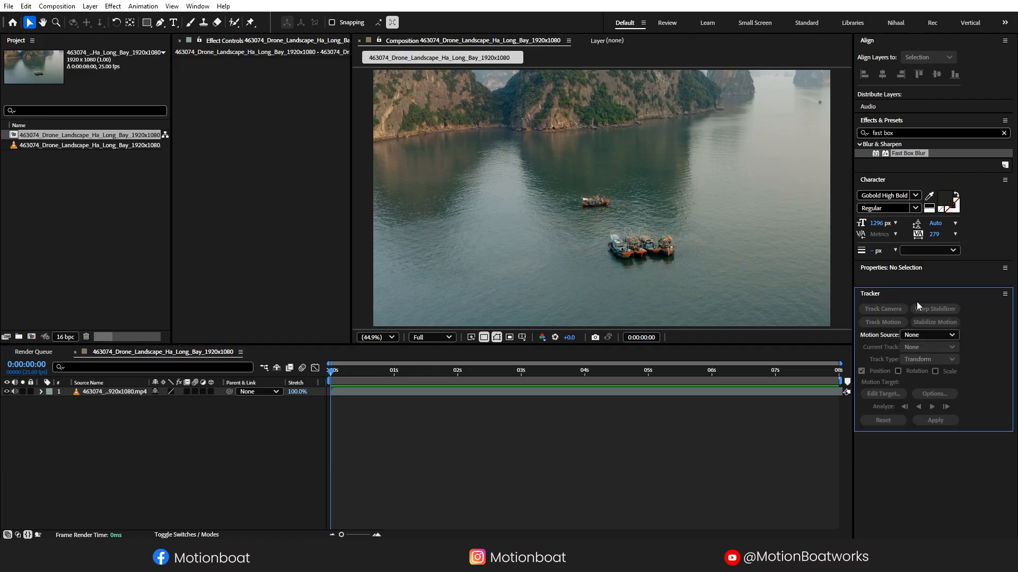
left_click(197, 5)
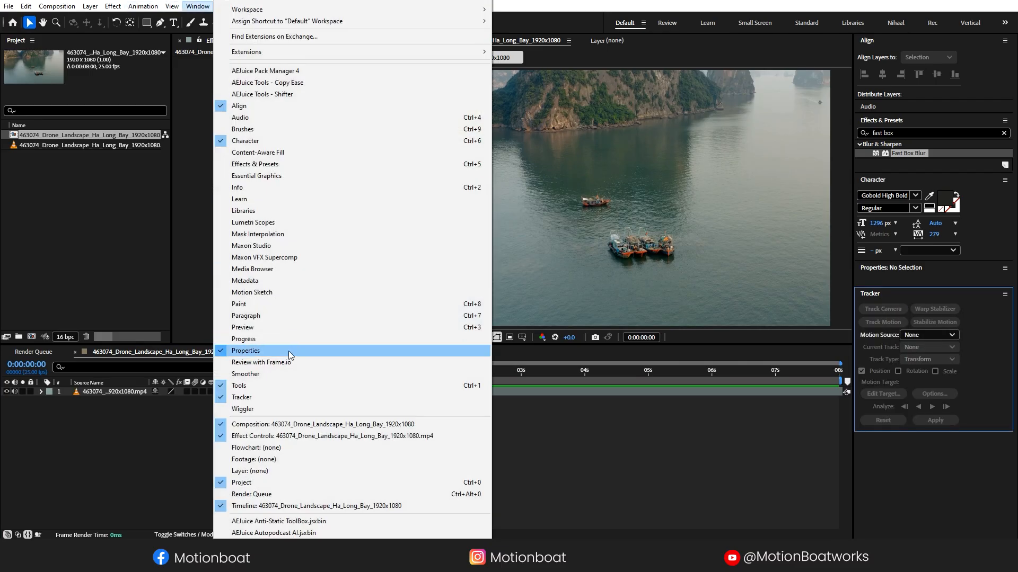
left_click(700, 413)
left_click(639, 390)
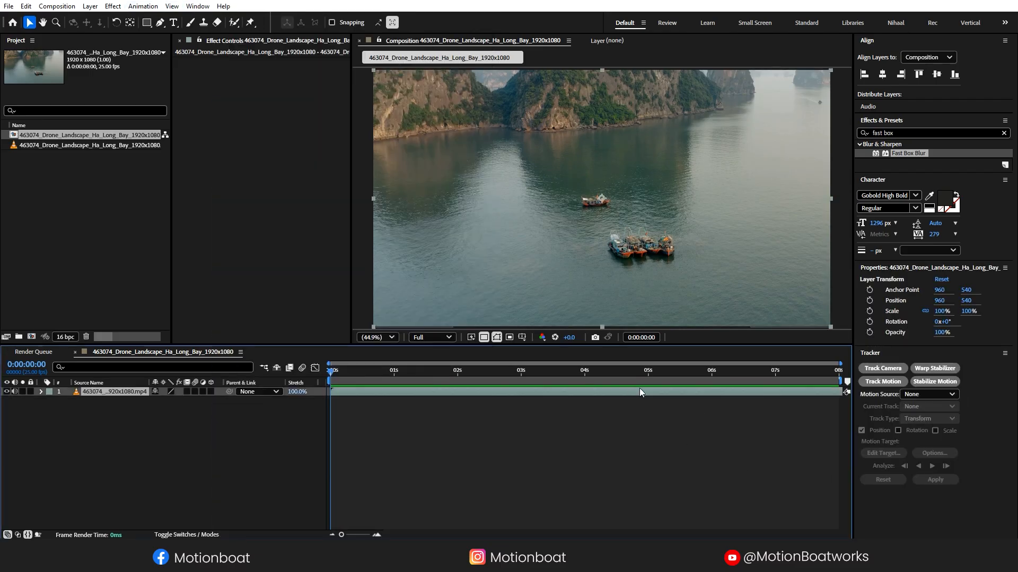
left_click(879, 380)
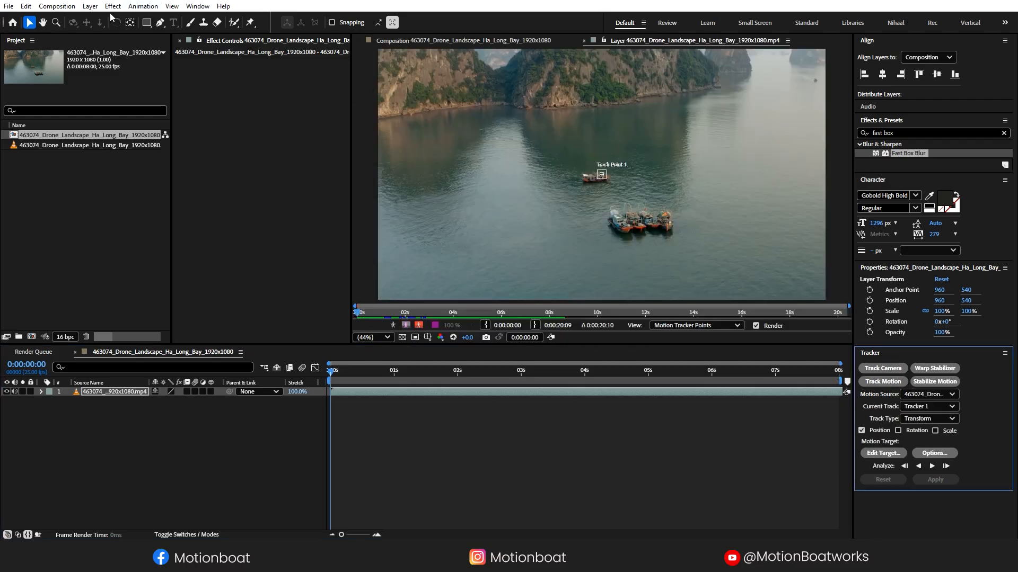
left_click(55, 24)
left_click_drag(574, 152, 625, 199)
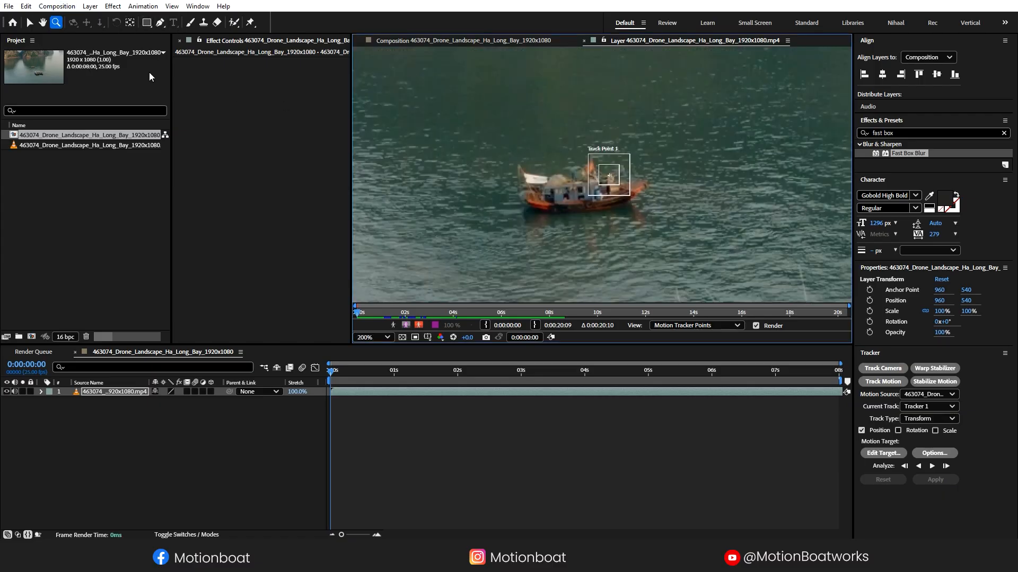
left_click(30, 22)
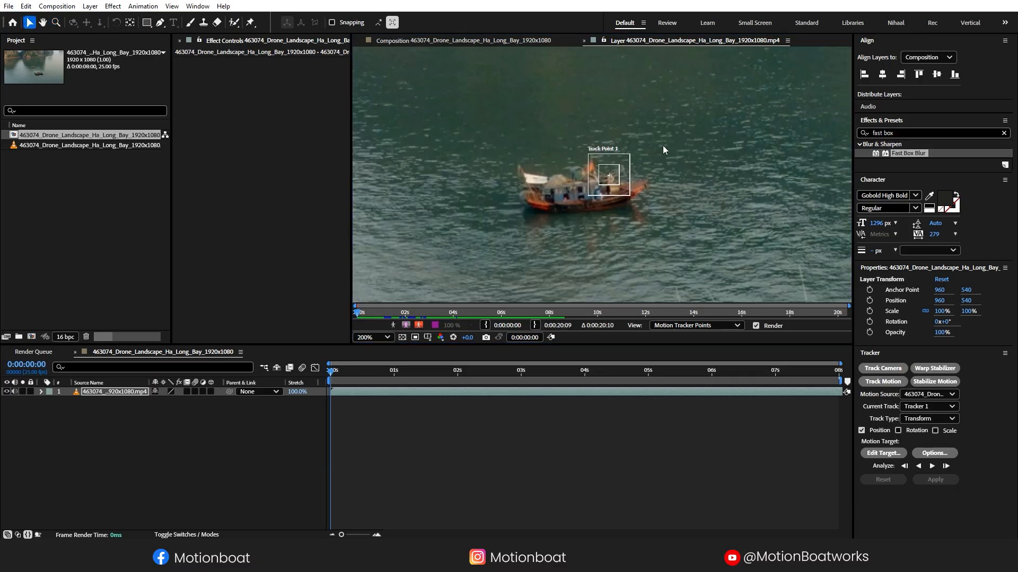
left_click_drag(610, 176, 531, 179)
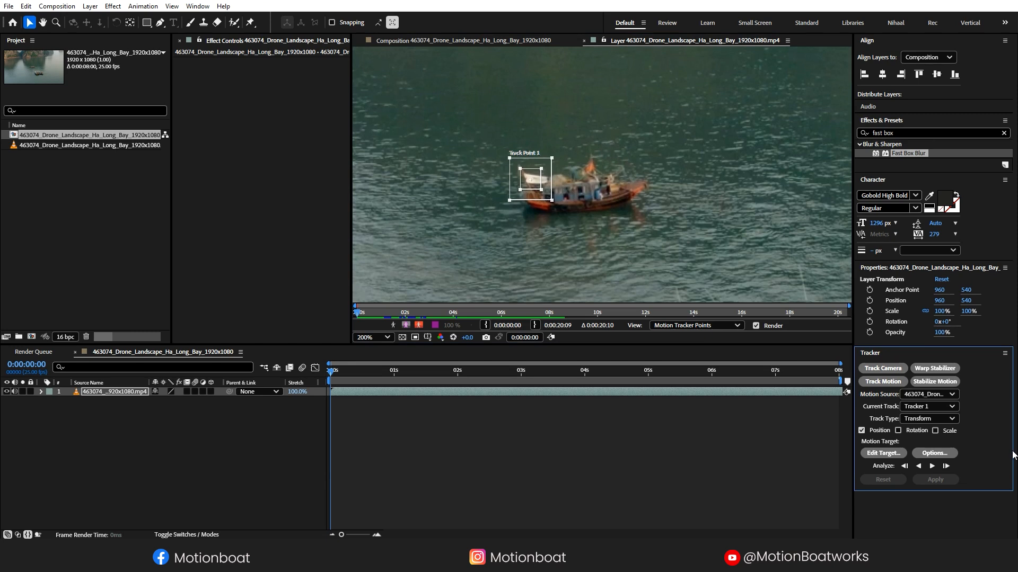
- Analyse the track forward through the clip, then scrub back to check the boat's motion path
left_click(932, 466)
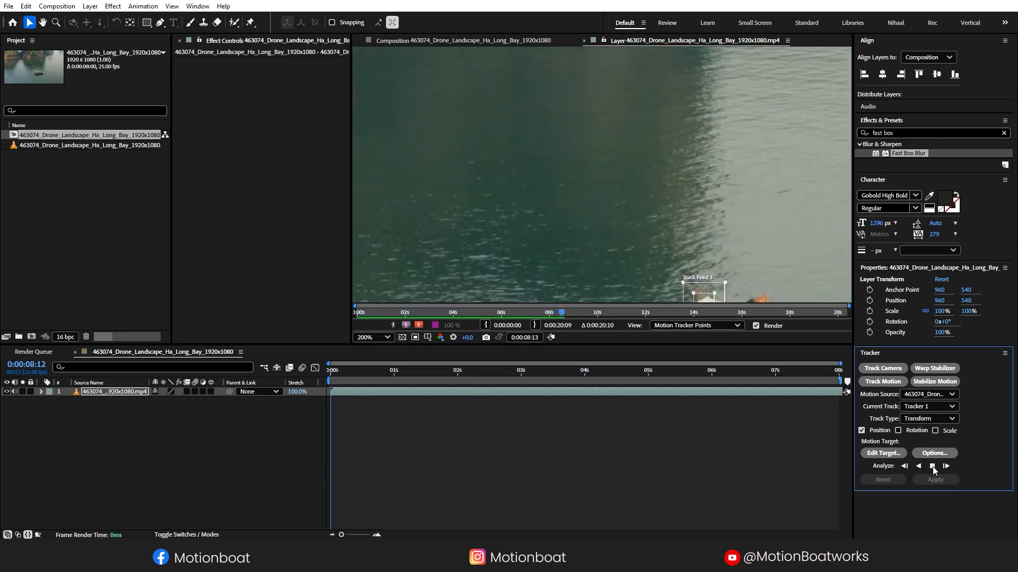
left_click(932, 466)
key("shift+/")
left_click(834, 380)
left_click_drag(834, 379, 230, 365)
left_click(424, 455)
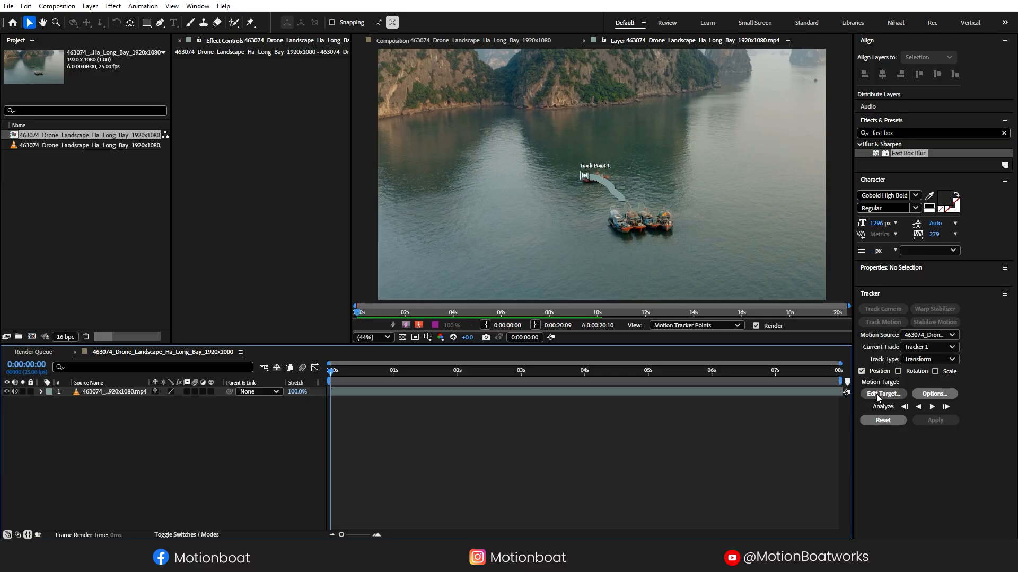
- Add Null 1 and apply Tracker 1's boat motion to it in X and Y
right_click(109, 415)
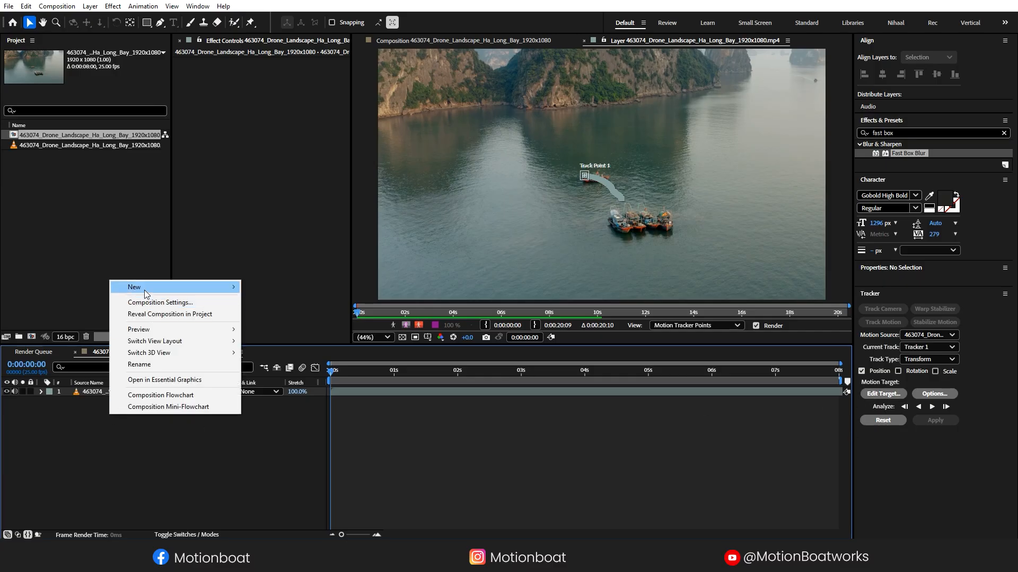
mouse_move(144, 291)
left_click(291, 353)
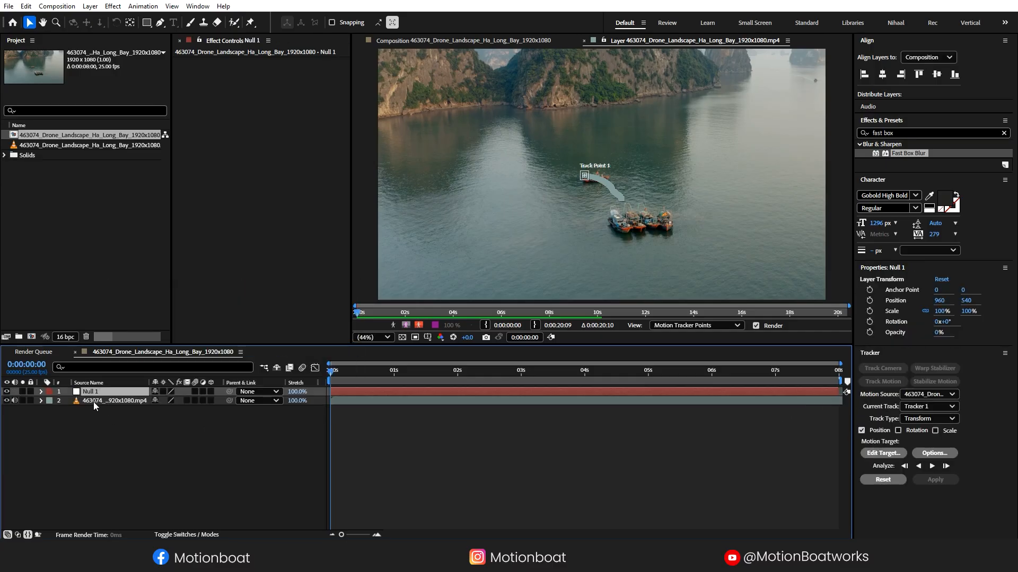
left_click(895, 454)
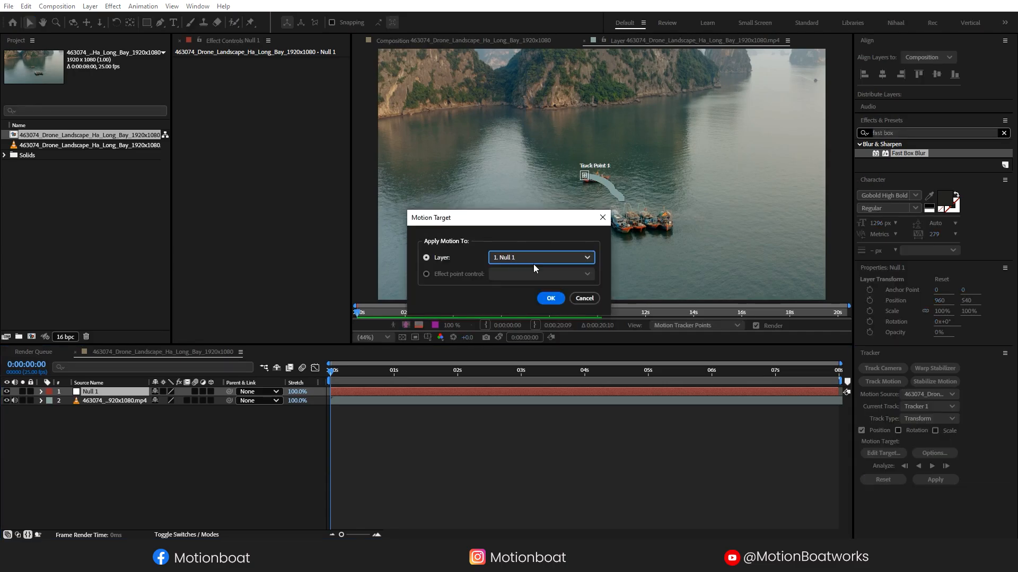
left_click(551, 299)
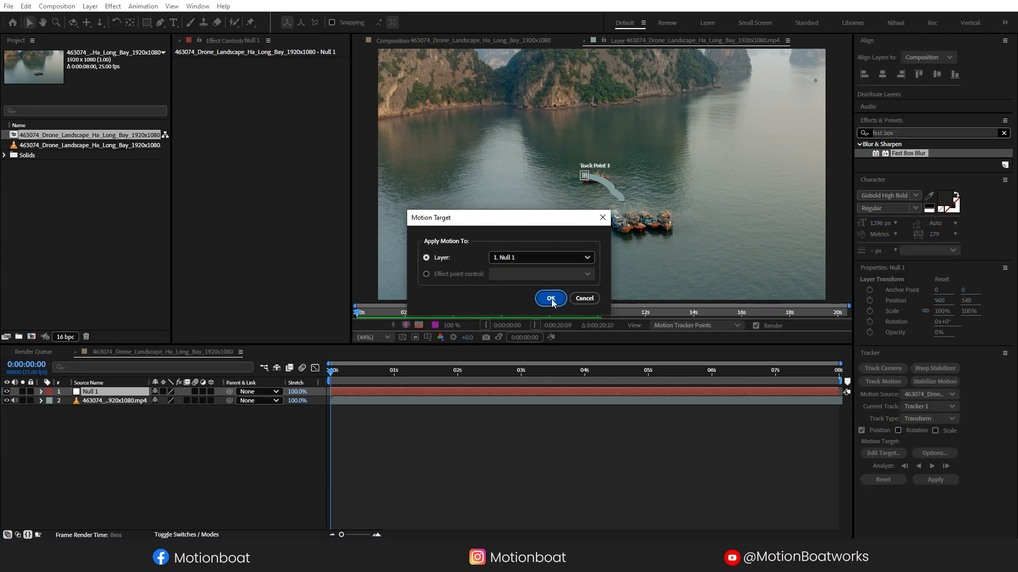
left_click(934, 480)
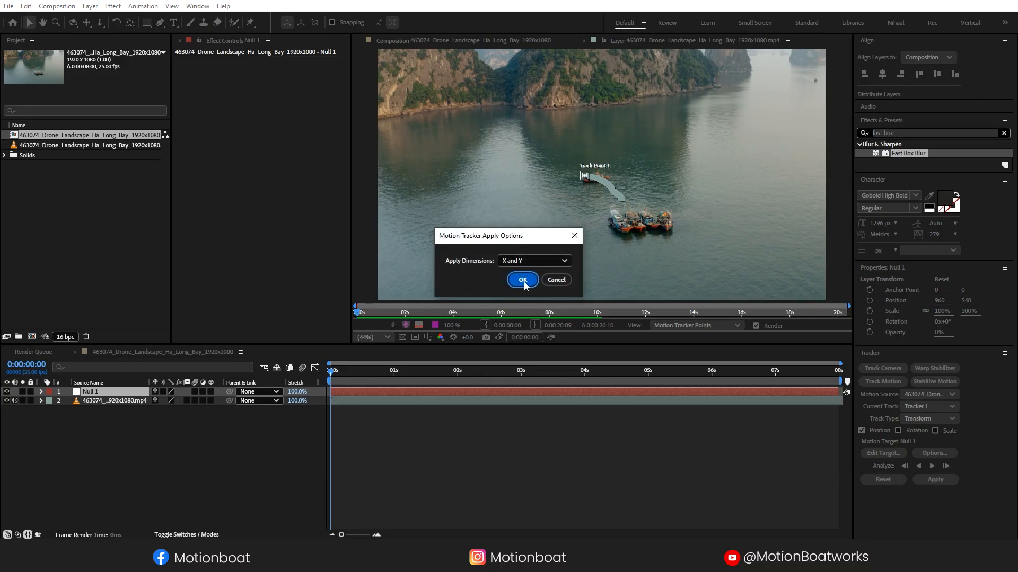
left_click(522, 280)
- Scrub through the clip to check Null 1 follows the tracked boat
left_click(22, 410)
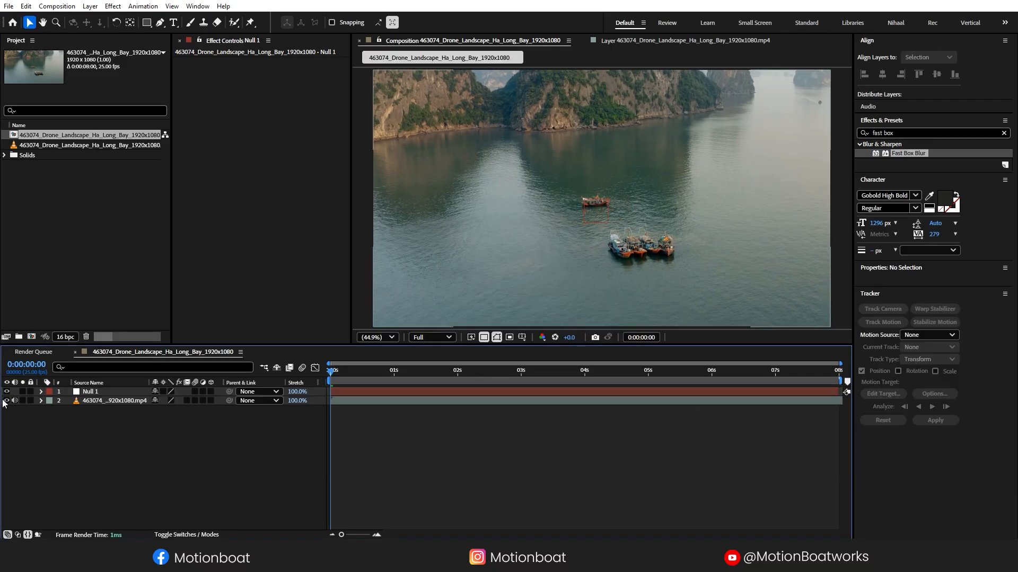
scroll(622, 211, "up", 4)
scroll(622, 211, "down", 3)
left_click_drag(364, 360, 266, 379)
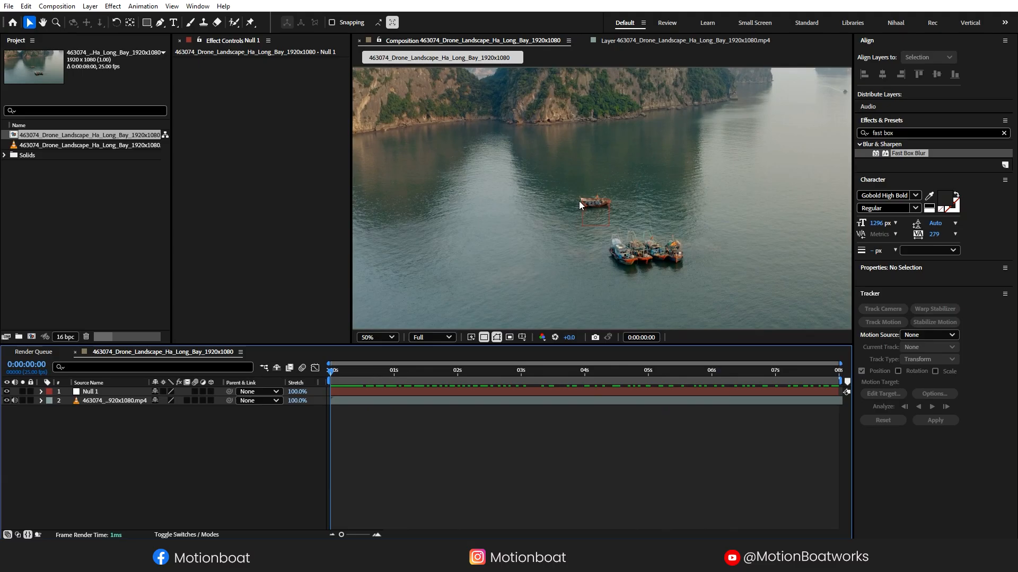
- Draw a bent callout line from the boat to the upper left with the Pen tool, with no fill
key("g")
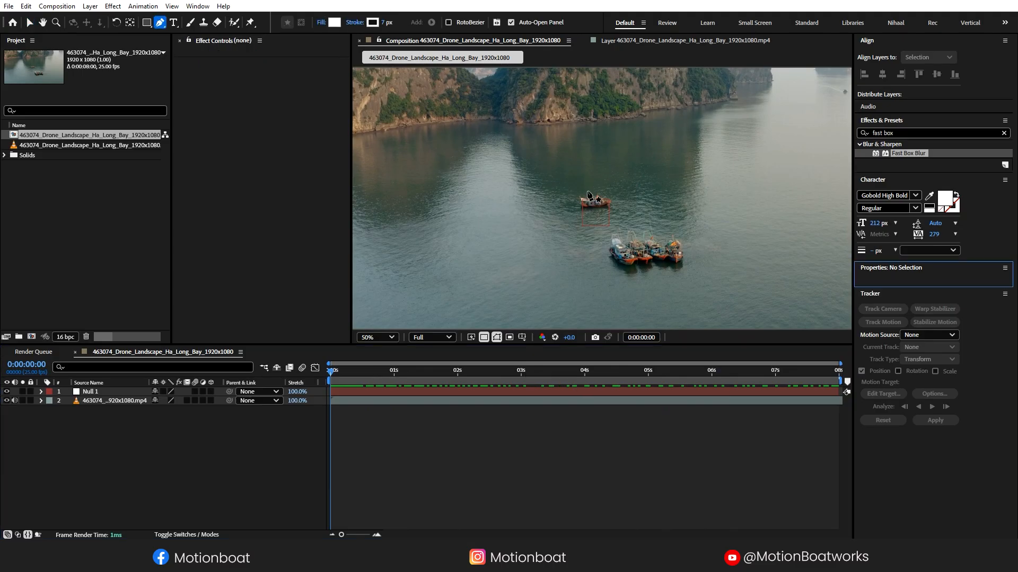
scroll(588, 195, "up", 4)
left_click(523, 198)
left_click(435, 100)
left_click(370, 99)
left_click(321, 22)
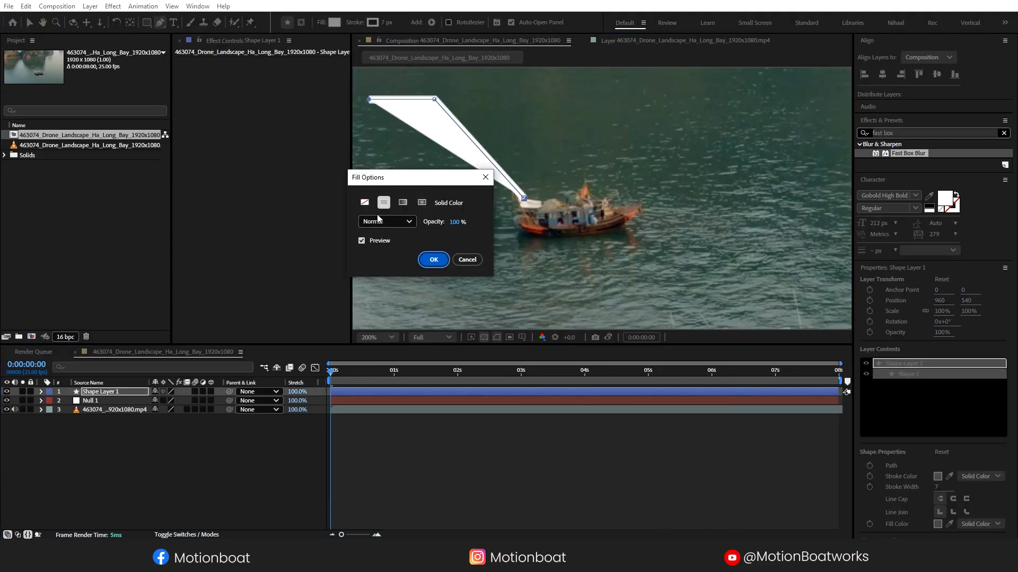
left_click(364, 202)
left_click(433, 260)
left_click(168, 435)
- Draw a small circle at the line's left end with a solid white fill
key("v")
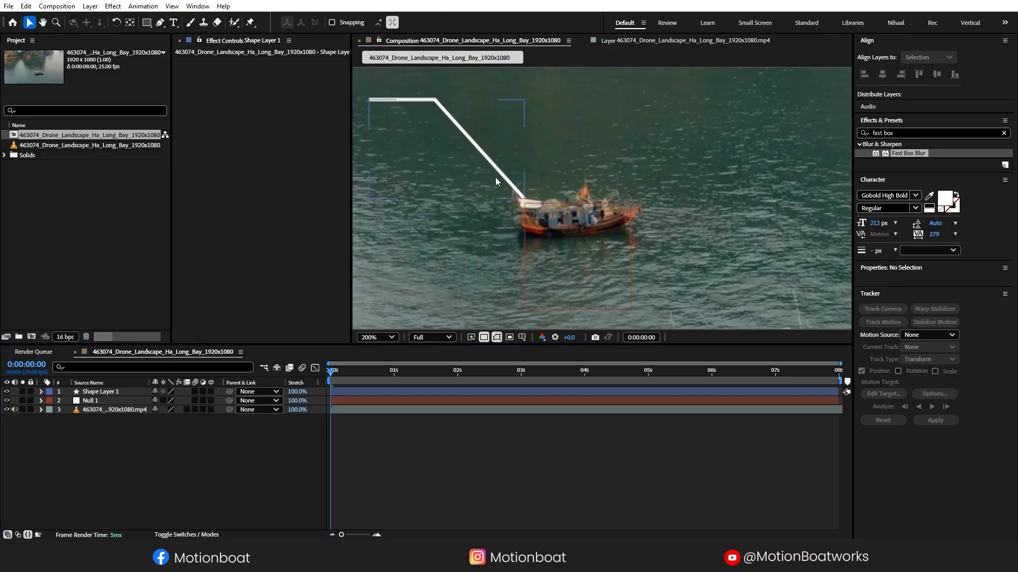
left_click_drag(498, 182, 668, 217)
left_click(168, 450)
left_click_drag(147, 22, 167, 48)
left_click_drag(526, 130, 537, 142)
left_click(322, 22)
left_click(378, 202)
left_click(433, 260)
- Centre the circle's anchor point and place the circle on the line's left end
key("v")
scroll(552, 159, "up", 1)
key("y")
key("v")
left_click_drag(463, 130, 480, 121)
left_click(122, 480)
left_click(42, 391)
- Parent both the line and circle shape layers to Null 1
left_click(94, 402)
left_click(101, 392, "shift")
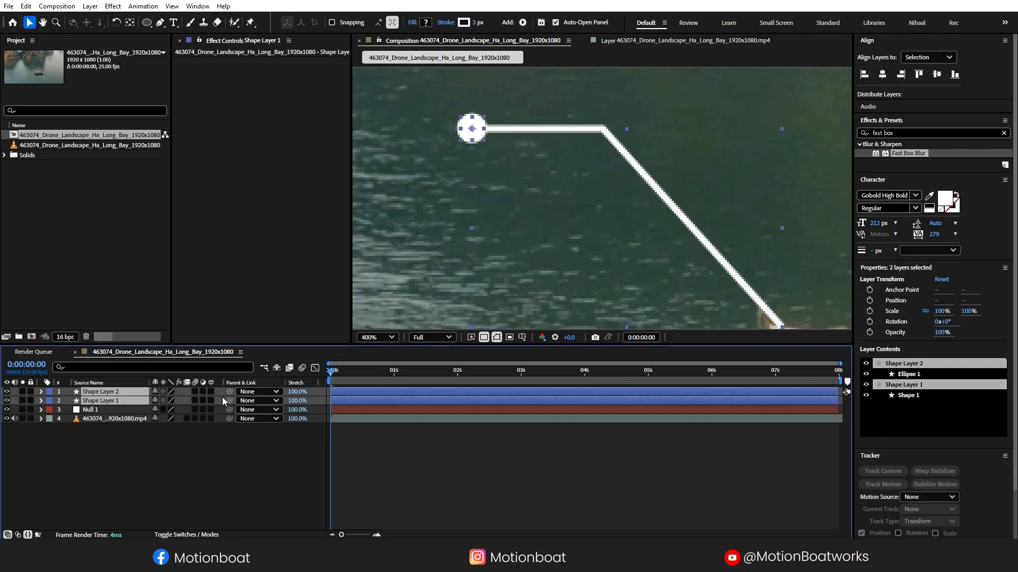
left_click_drag(116, 412, 117, 411)
left_click(146, 471)
- Add Trim Paths to the callout line layer and reveal its settings
left_click(98, 401)
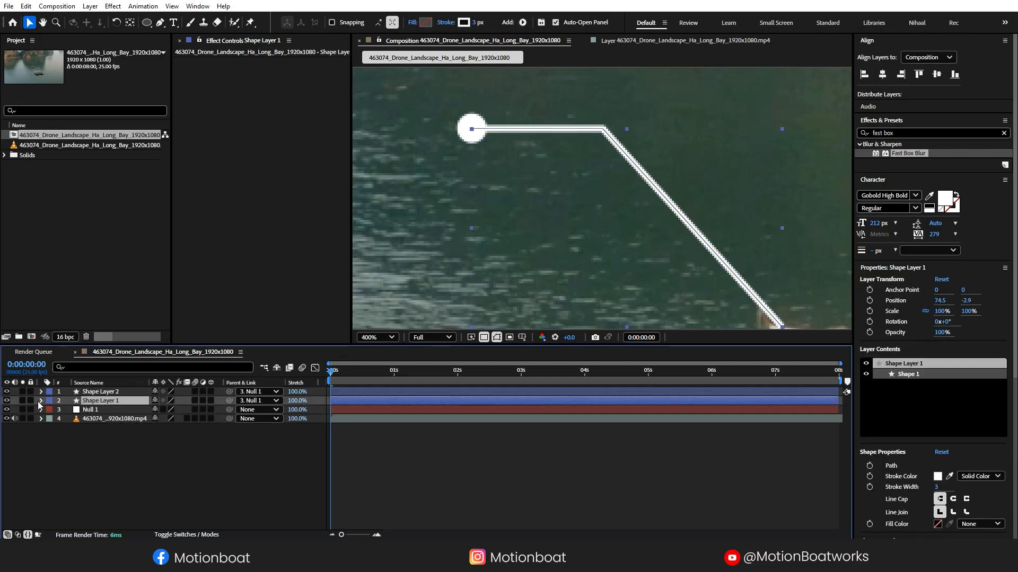
left_click(42, 401)
left_click(218, 410)
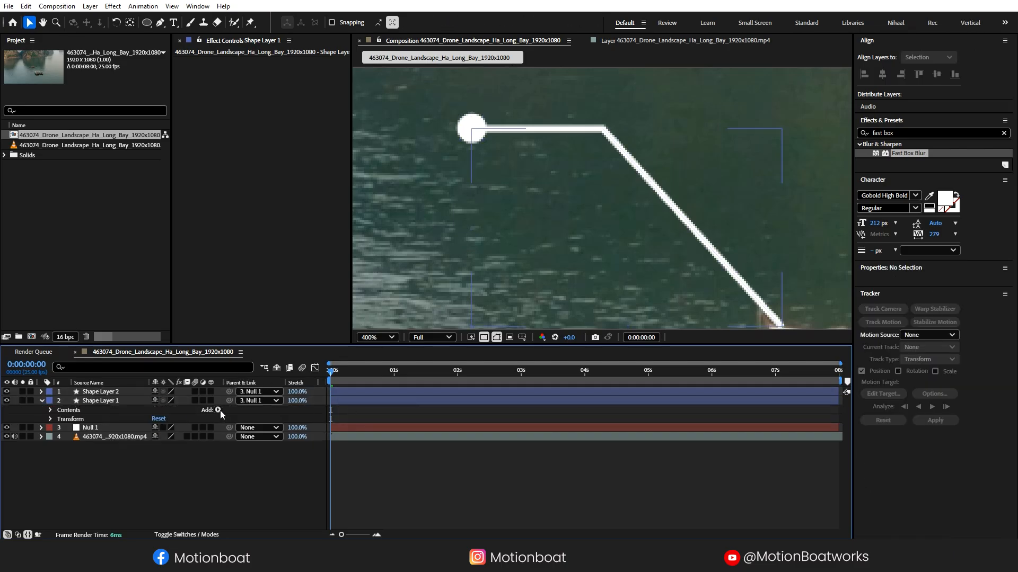
left_click(249, 352)
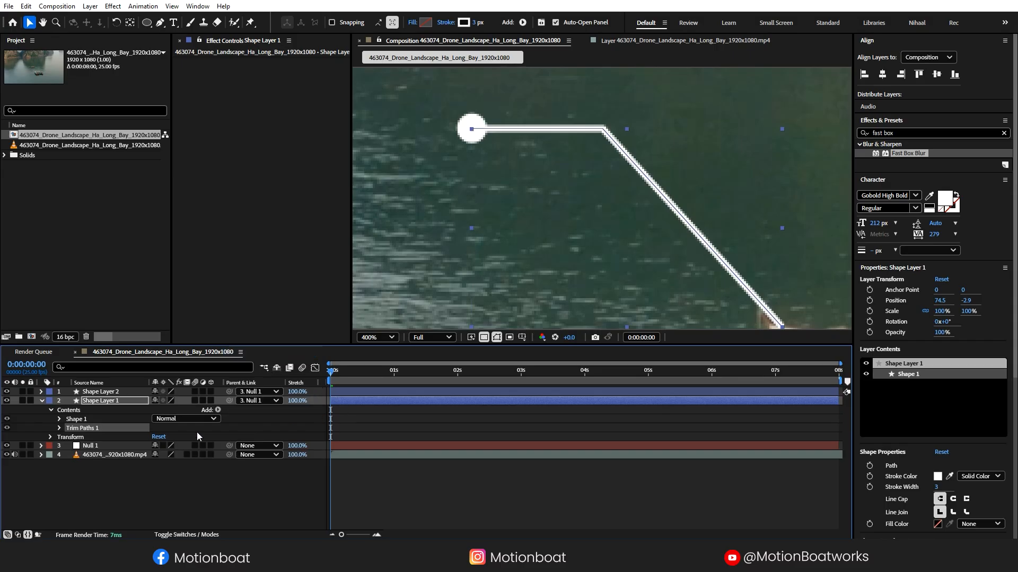
left_click(97, 486)
left_click(60, 428)
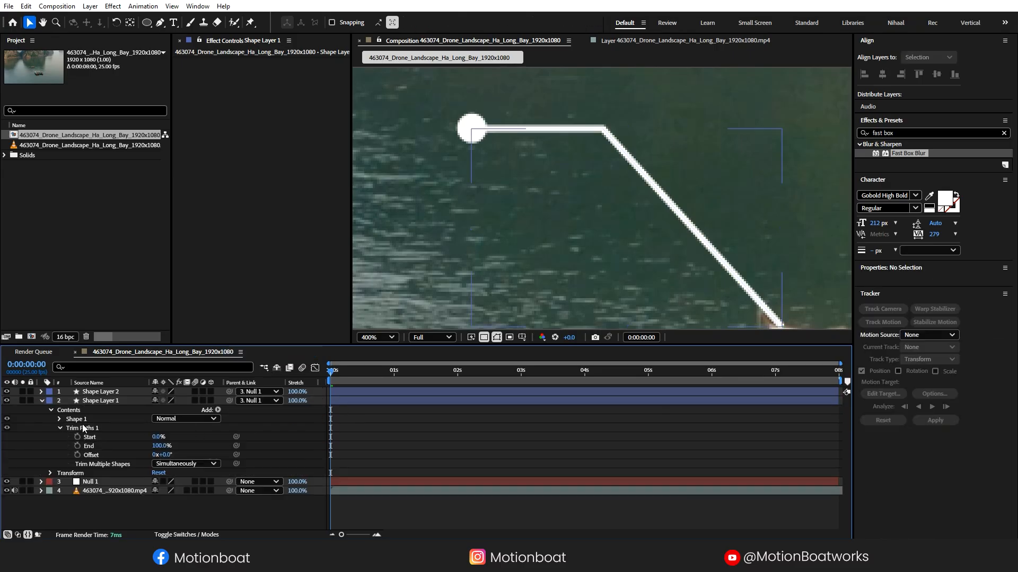
- Keyframe the line's Trim Paths End from 0% to 100% and apply Easy Ease
left_click(77, 446)
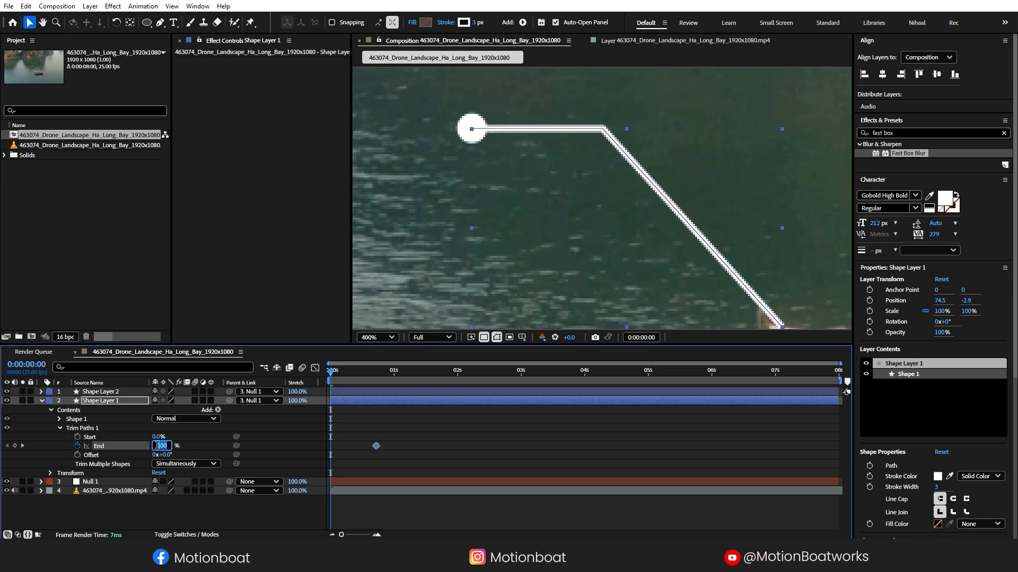
left_click_drag(382, 439, 329, 452)
right_click(376, 446)
mouse_move(419, 438)
left_click(541, 474)
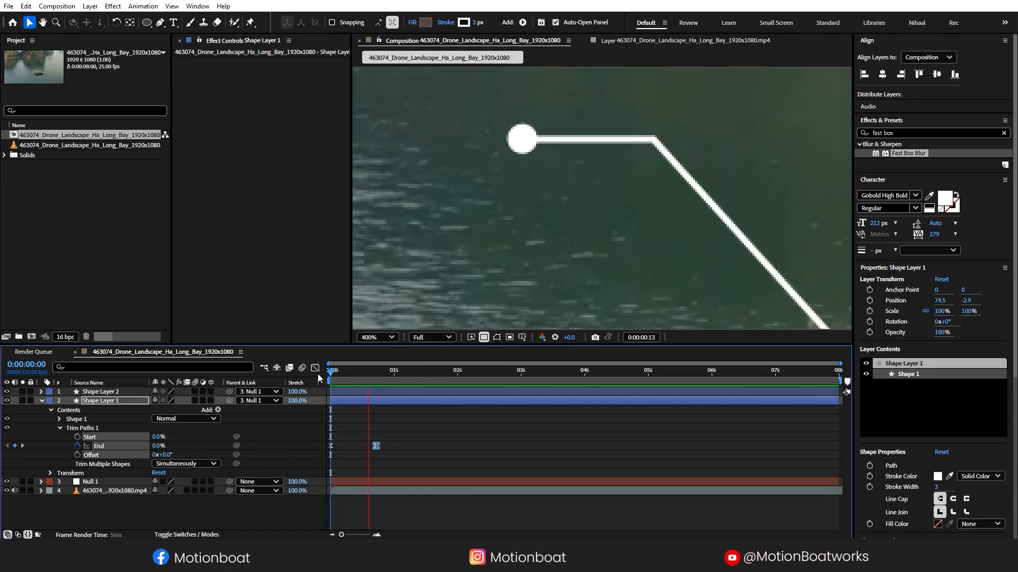
left_click(347, 393)
- Start the dot layer at 0:18, keyframe its Scale from 0 to 100, and ease it
key("alt+bracketleft")
key("s")
left_click(182, 401)
type("0")
key("Return")
left_click_drag(376, 373, 256, 373)
key("space")
key("space")
left_click_drag(404, 401, 388, 401)
right_click(412, 402)
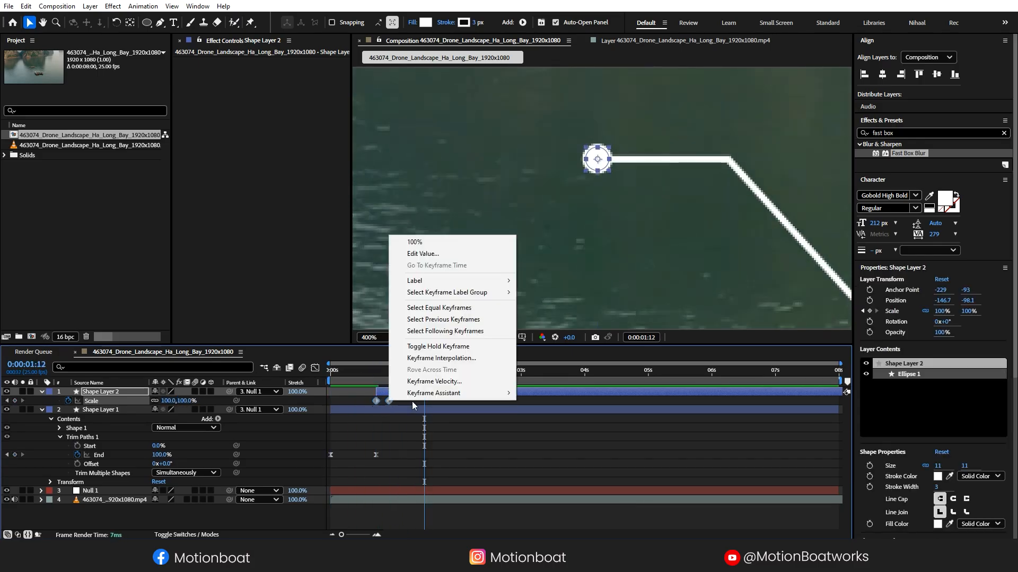
mouse_move(451, 391)
left_click(535, 430)
- Fit the composition in the viewer and preview the callout animation from the start
left_click(382, 338)
left_click(374, 125)
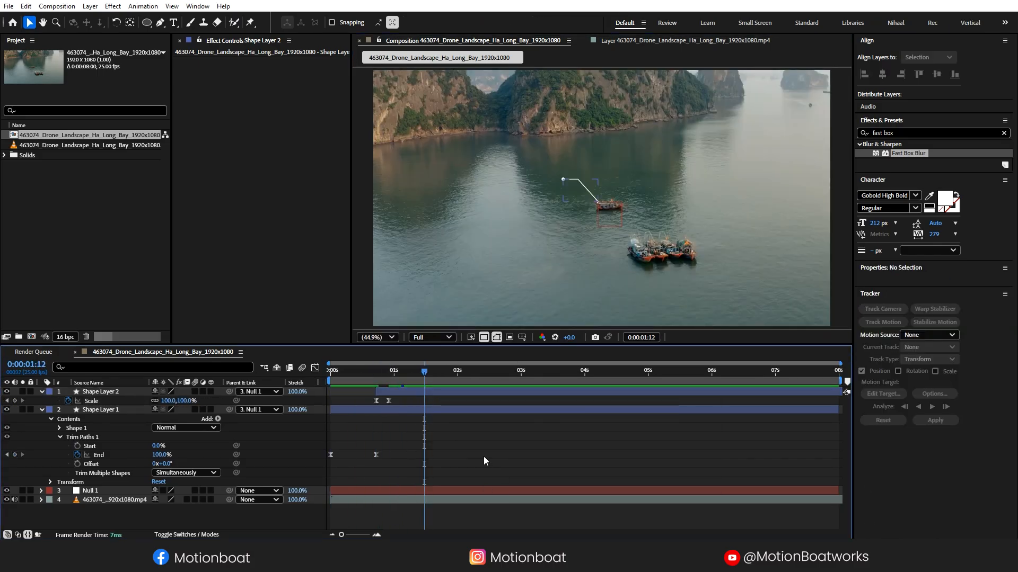
left_click(41, 410)
left_click(41, 392)
key("period")
left_click_drag(424, 373, 215, 380)
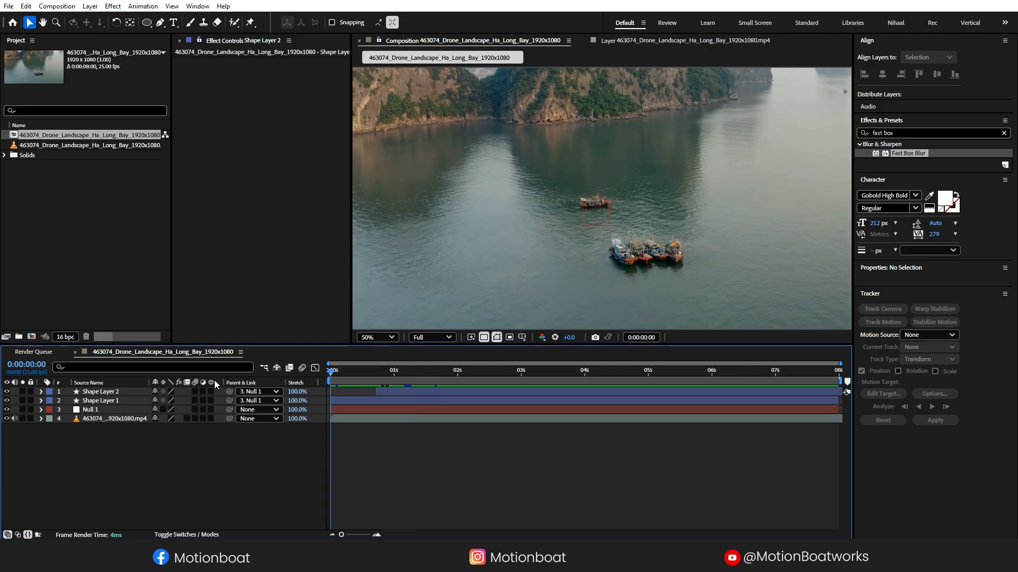
key("space")
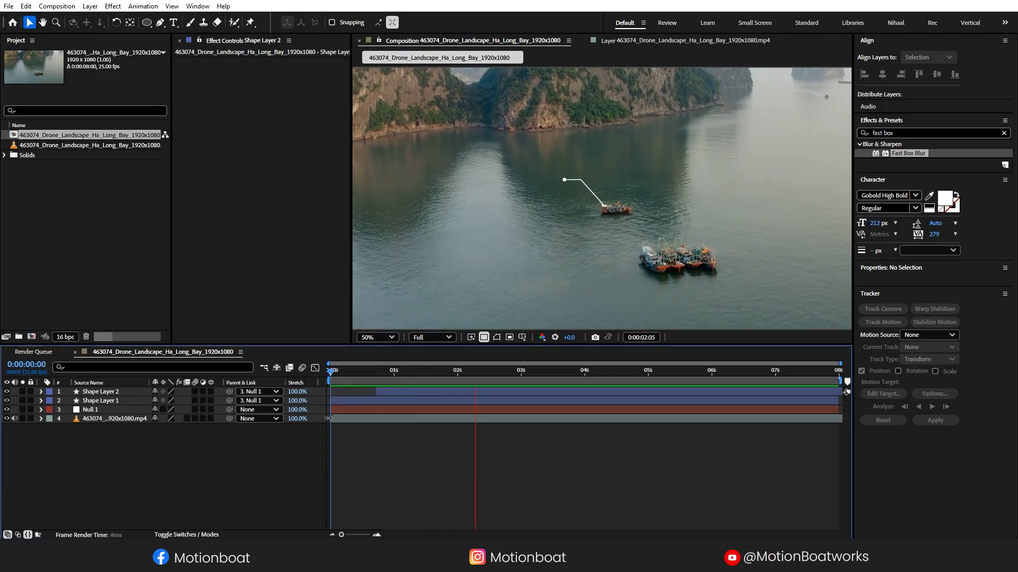
- Create a MOTIONBOAT text layer at 79 px with tracking 0
key("space")
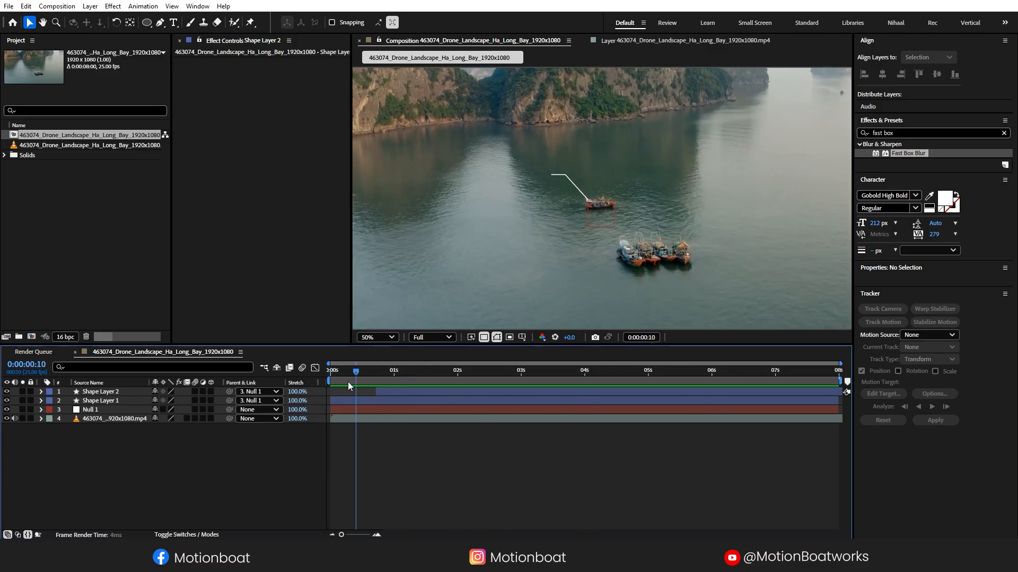
left_click(173, 22)
left_click_drag(393, 370, 462, 371)
left_click(489, 169)
type("MOTIONBOAT")
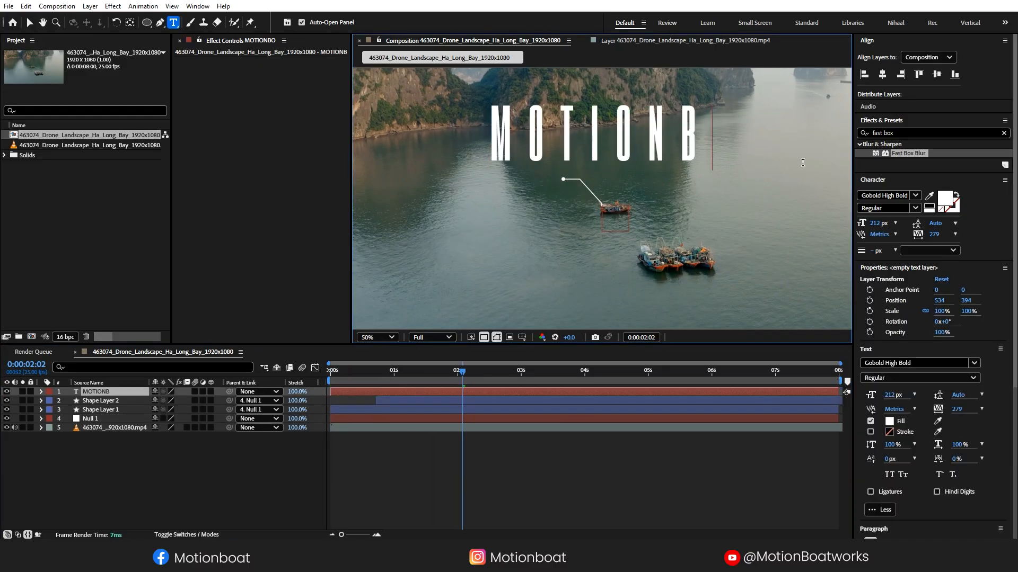
key("ctrl+a")
left_click_drag(874, 223, 808, 222)
left_click(955, 233)
left_click(954, 319)
left_click(30, 22)
- Place the label beside the dot, start it at one second, and keyframe Opacity from 0%
left_click_drag(531, 157, 537, 185)
left_click(387, 450)
left_click_drag(352, 393, 416, 398)
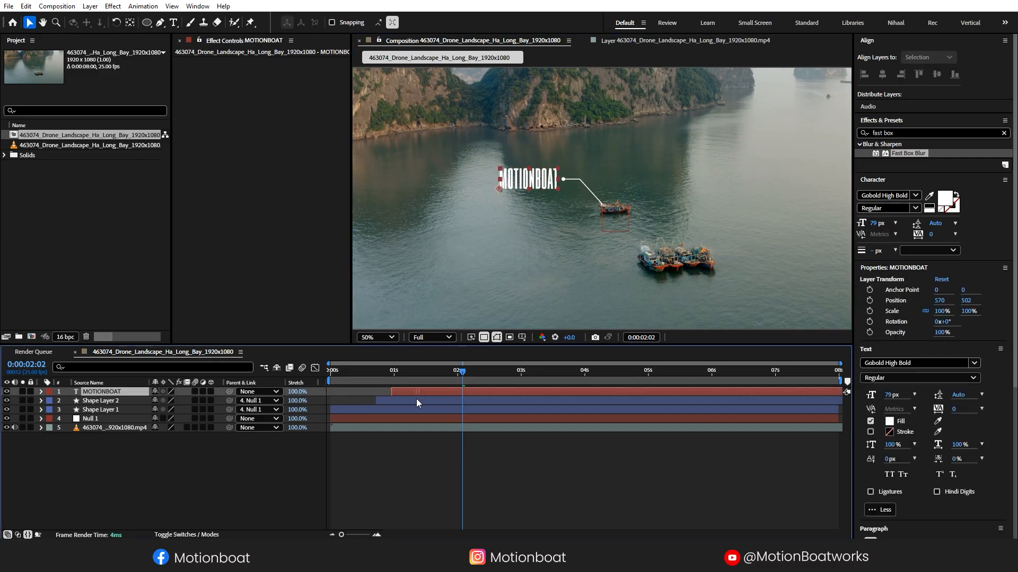
left_click(395, 375)
key("alt+shift+t")
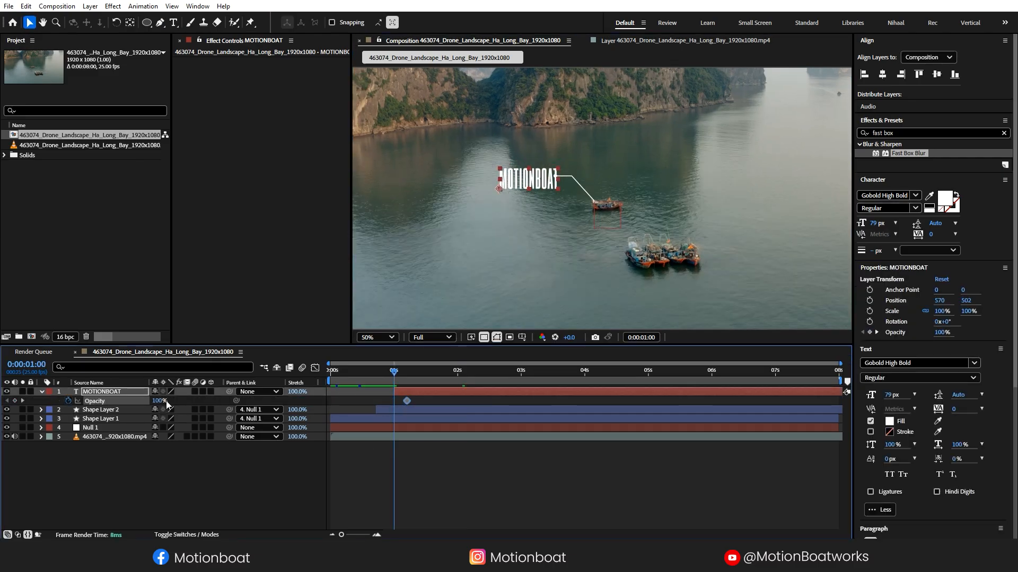
left_click_drag(161, 401, 100, 402)
left_click(371, 461)
- Parent the label to Null 1, preview it, and nudge it slightly left
left_click(272, 392)
left_click(276, 454)
left_click_drag(407, 374, 181, 377)
key("space")
key("space")
left_click_drag(544, 187, 537, 187)
left_click(519, 457)
- Move the fade's end keyframe to 1:11, apply Easy Ease with an early-peaking speed curve, and preview
mouse_move(407, 402)
left_mouse_down()
mouse_move(423, 401)
mouse_move(390, 404)
left_mouse_up()
right_click(423, 401)
mouse_move(503, 395)
left_click(575, 433)
left_click(315, 368)
left_click(423, 506)
left_click_drag(413, 505, 389, 505)
left_click(314, 368)
left_click_drag(438, 374, 209, 387)
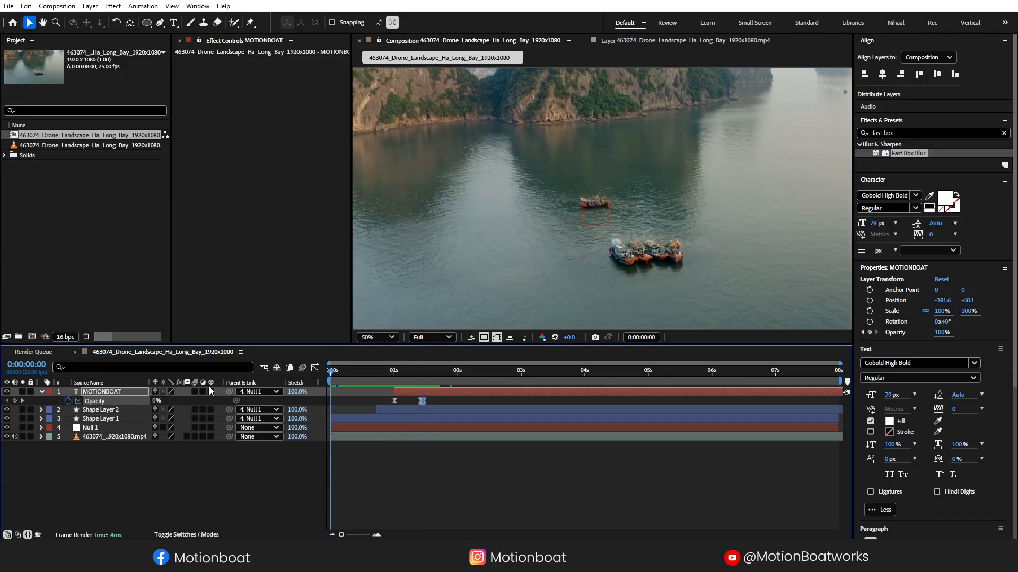
key("space")
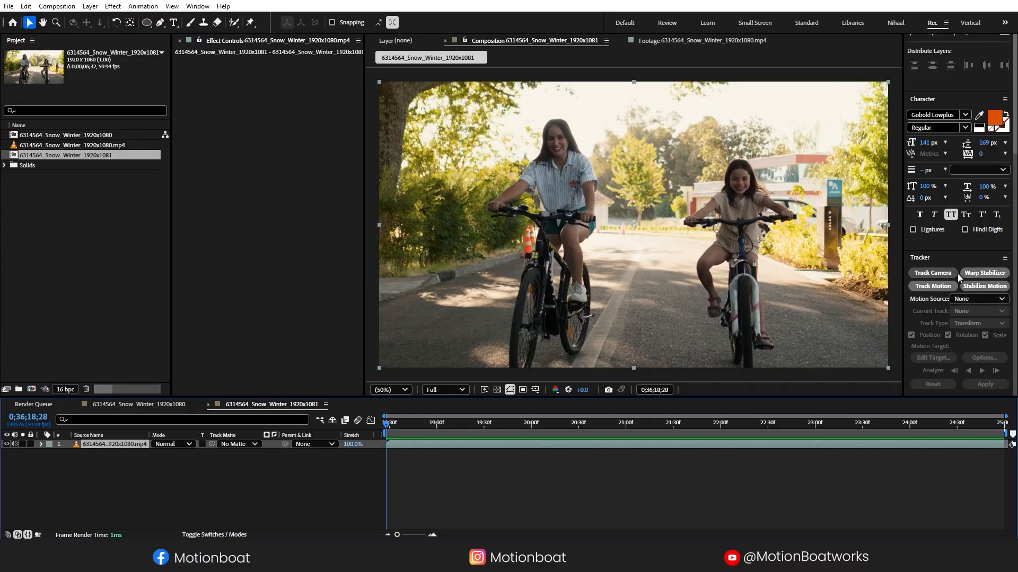
- Track Motion with Rotation, placing Track Point 1 on the woman's head and Track Point 2 on the girl's
left_click(934, 286)
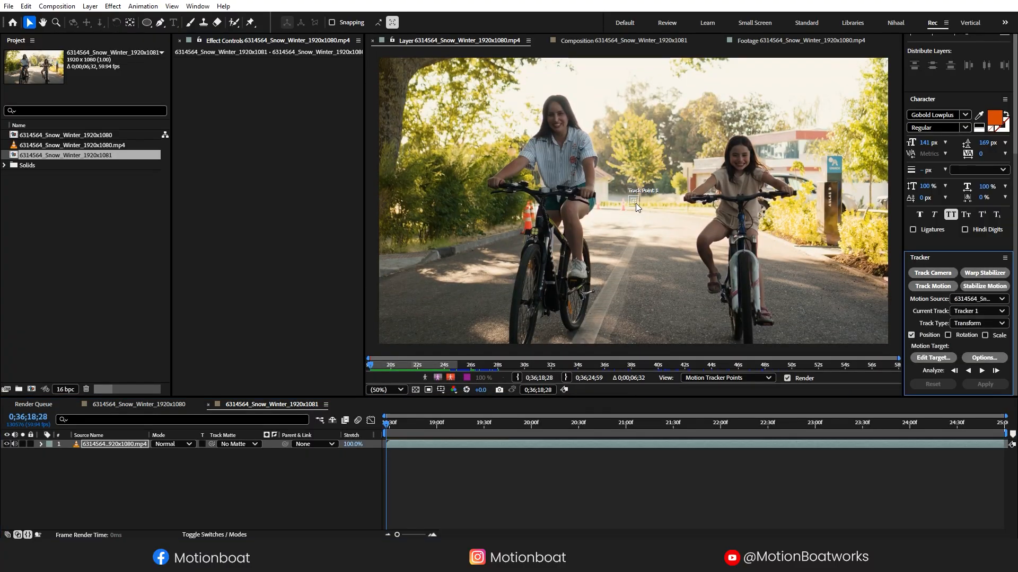
left_click_drag(635, 204, 644, 212)
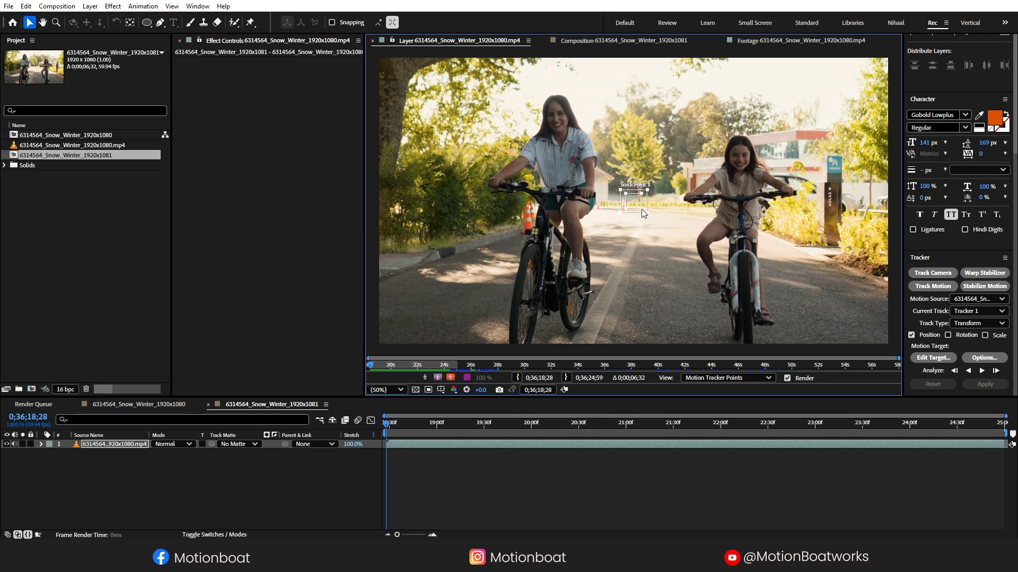
left_click_drag(636, 199, 571, 121)
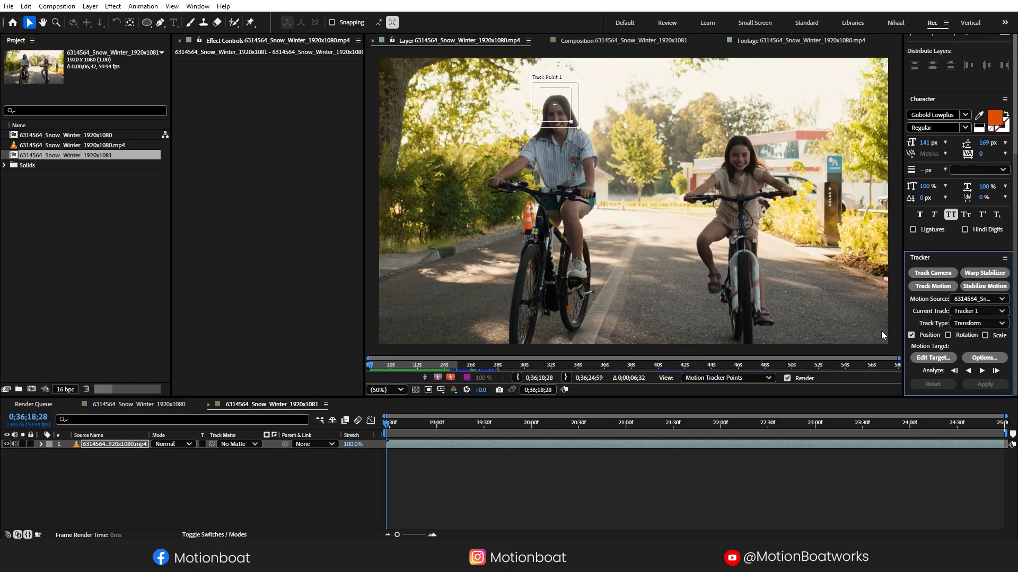
left_click(947, 335)
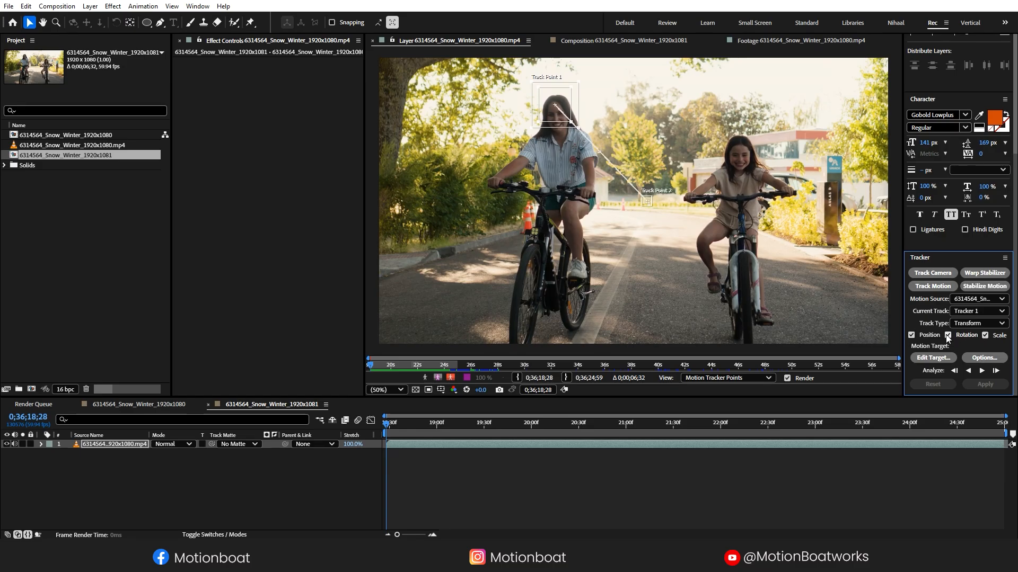
left_click(649, 206)
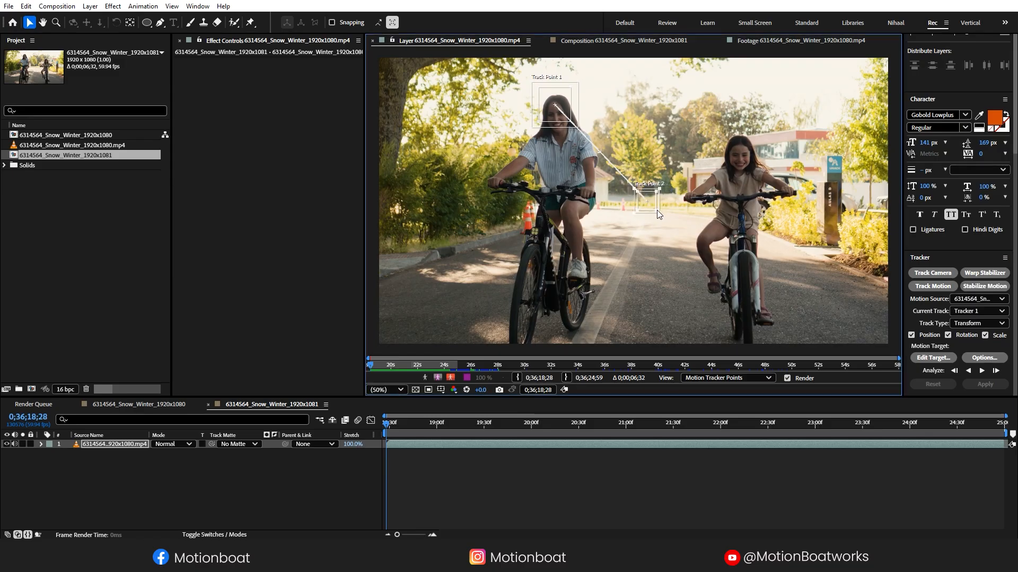
left_click_drag(661, 204, 756, 164)
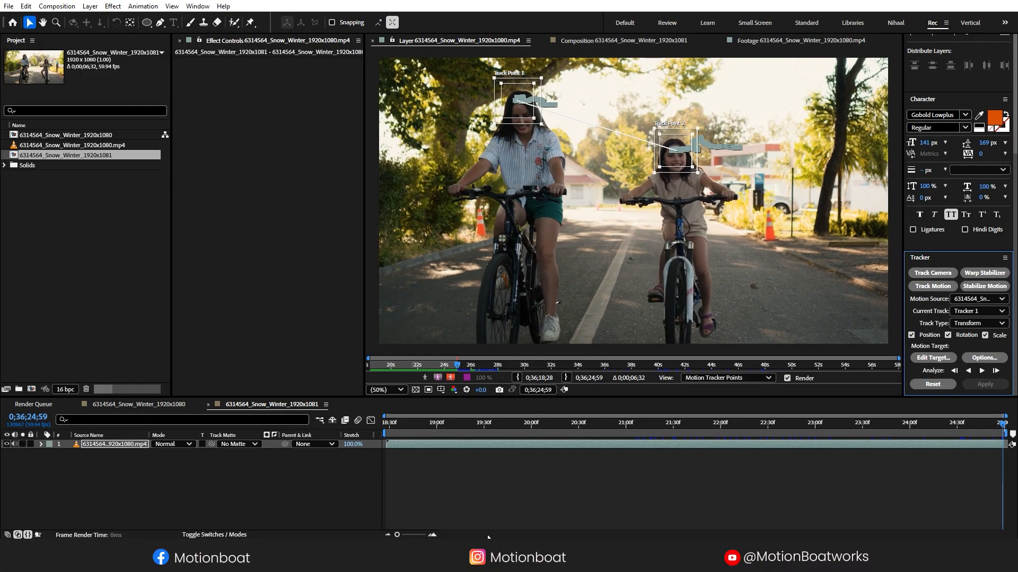
left_click_drag(989, 429, 275, 460)
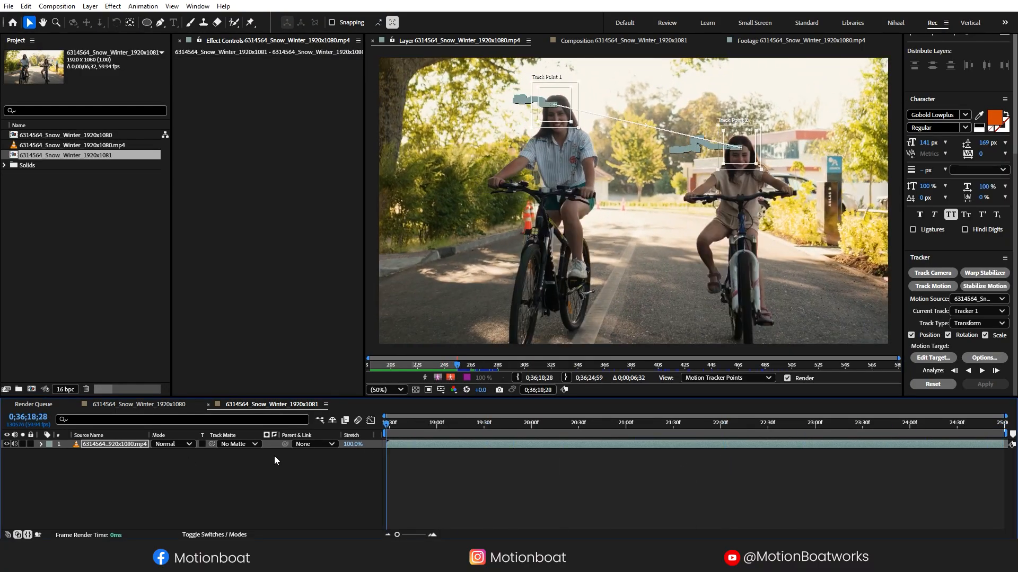
- Add a new Null Object layer, Null 2, to the timeline
right_click(140, 481)
mouse_move(175, 353)
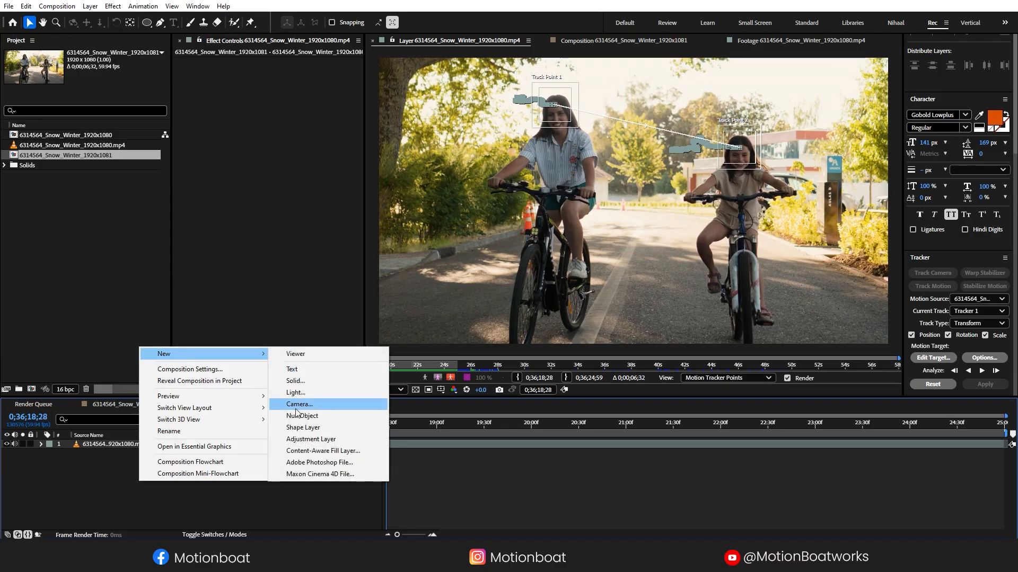
left_click(299, 417)
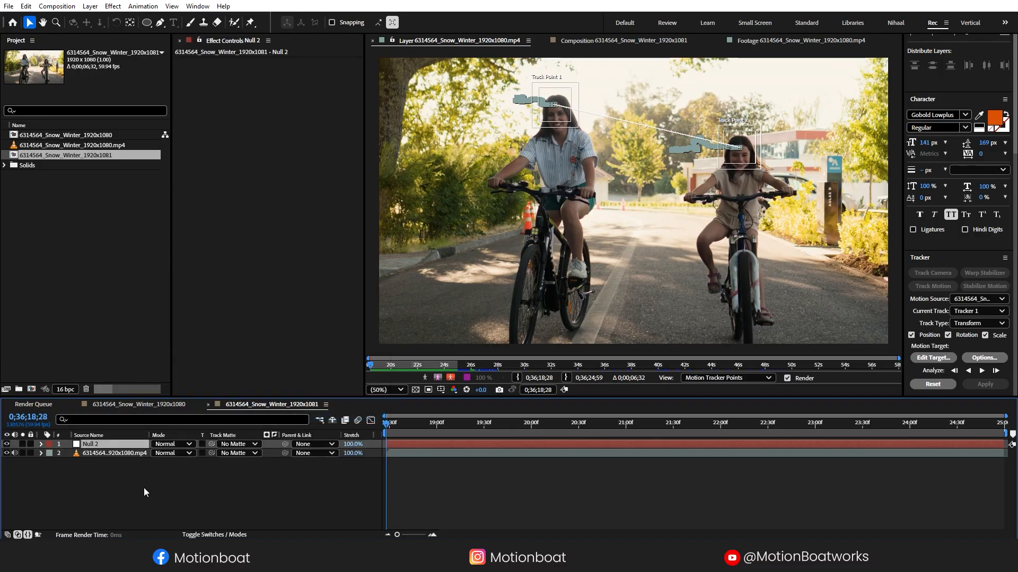
left_click(146, 493)
left_click(91, 449)
- Set Null 2 as the Tracker's edit target and apply the track in X and Y
left_click(932, 357)
left_click(551, 295)
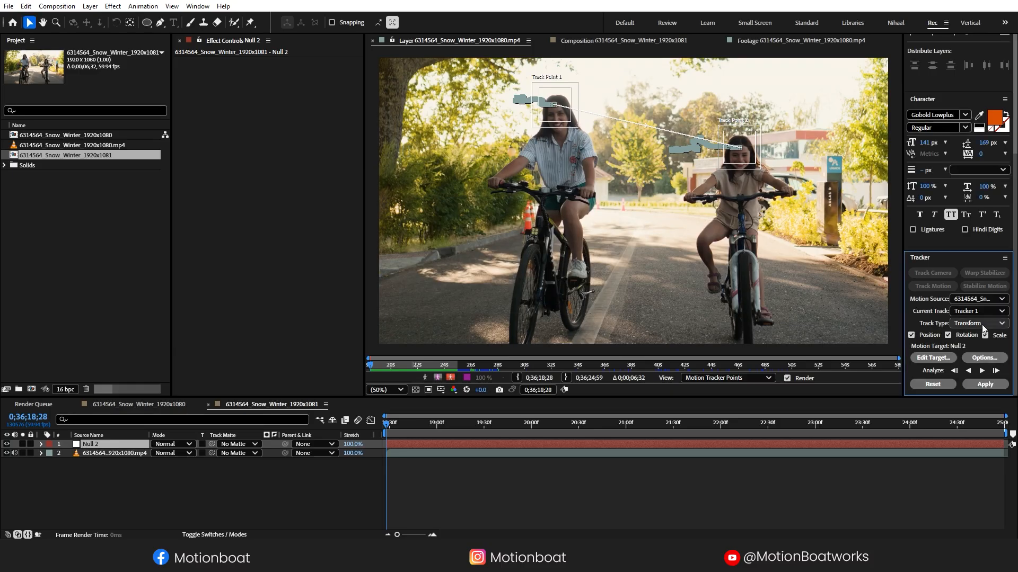
left_click(987, 386)
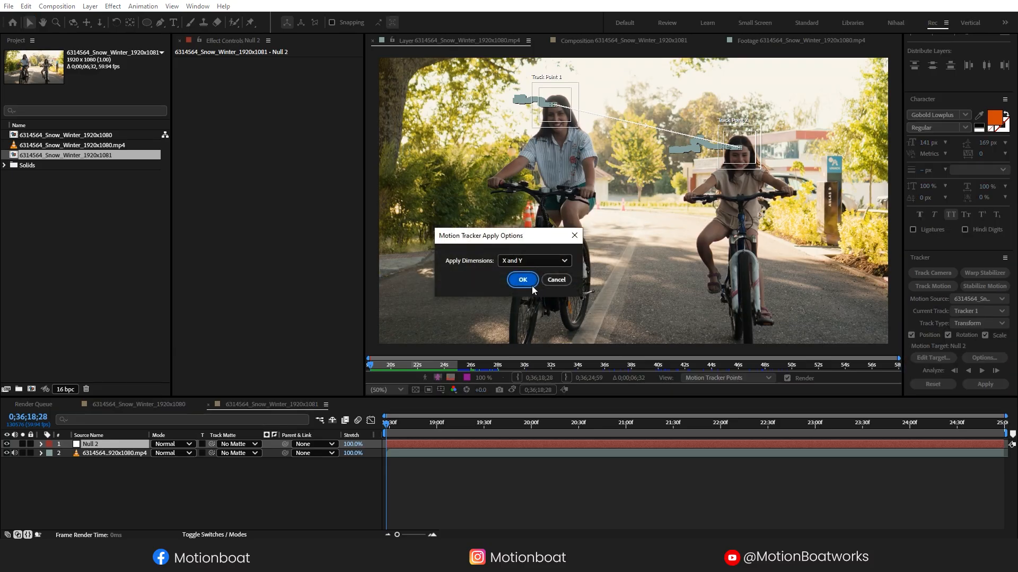
left_click(530, 284)
left_click_drag(390, 426, 89, 433)
left_click(43, 446)
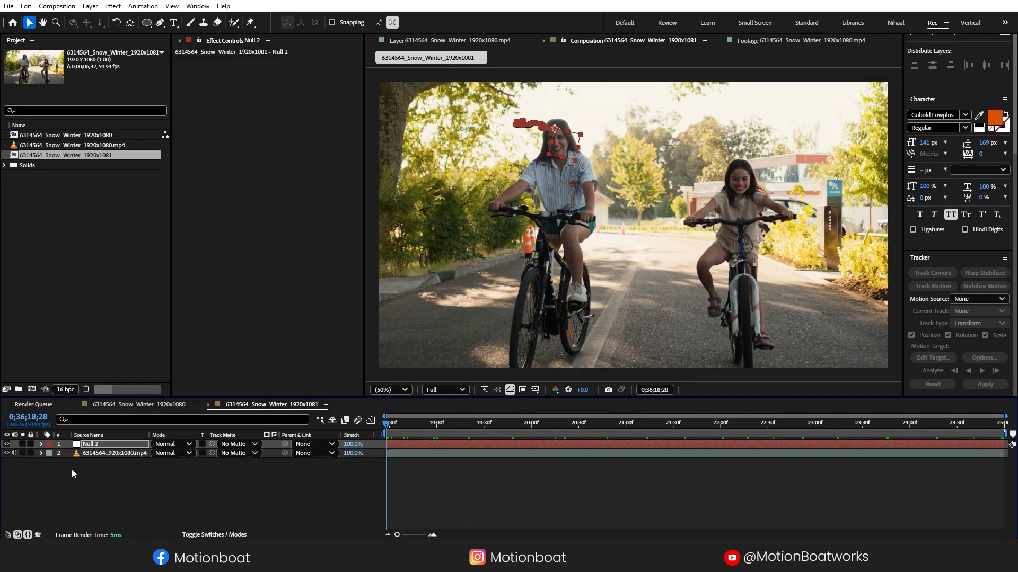
left_click(72, 469)
- Draw a straight Pen line from the woman's head to the girl's head
left_click(160, 24)
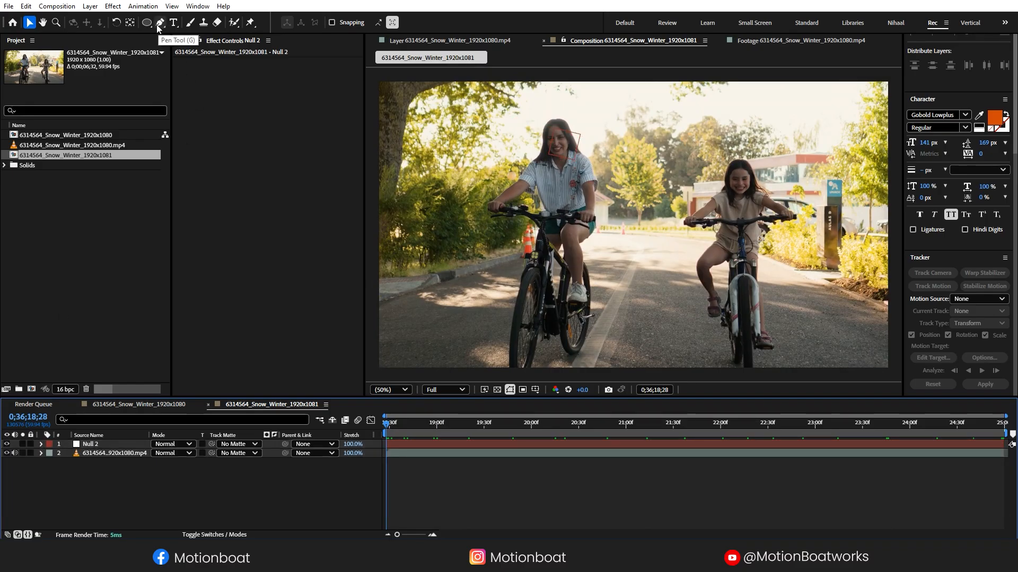
left_click(565, 127)
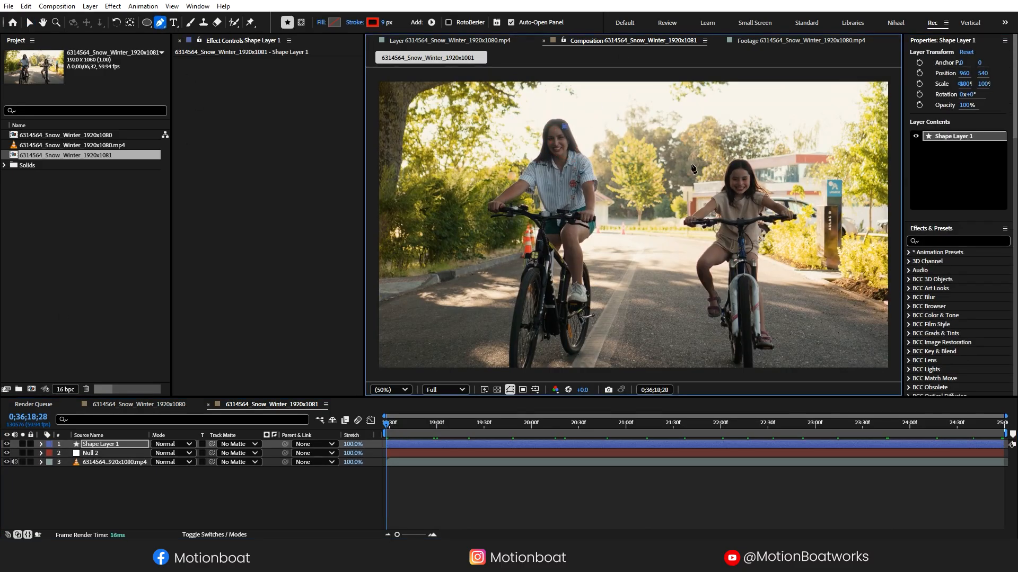
left_click(732, 166)
left_click(209, 472)
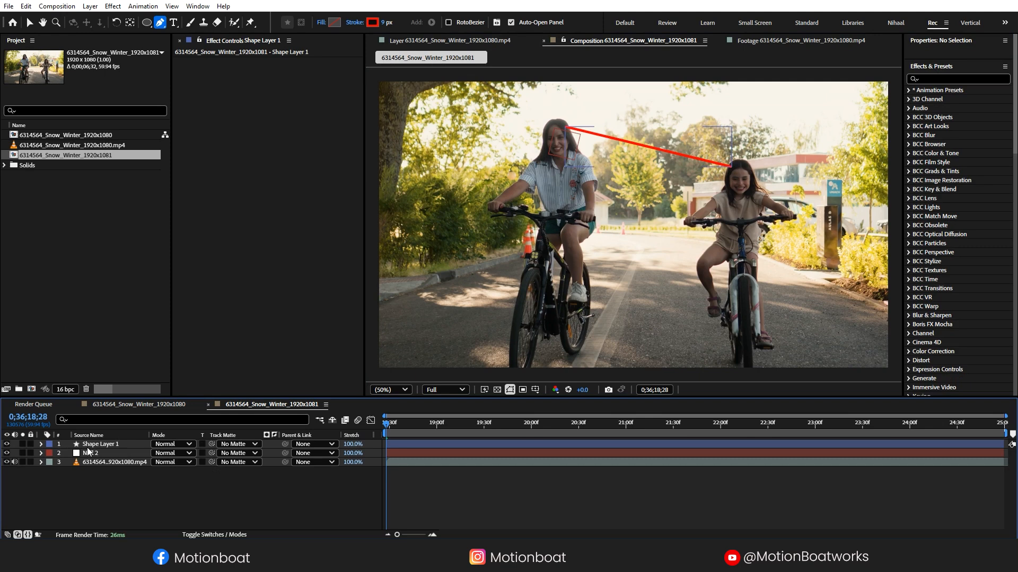
- Add Dashes to the line's Stroke 1 with Dash 34, Gap 10 and Offset -8
left_click(41, 444)
left_click(51, 454)
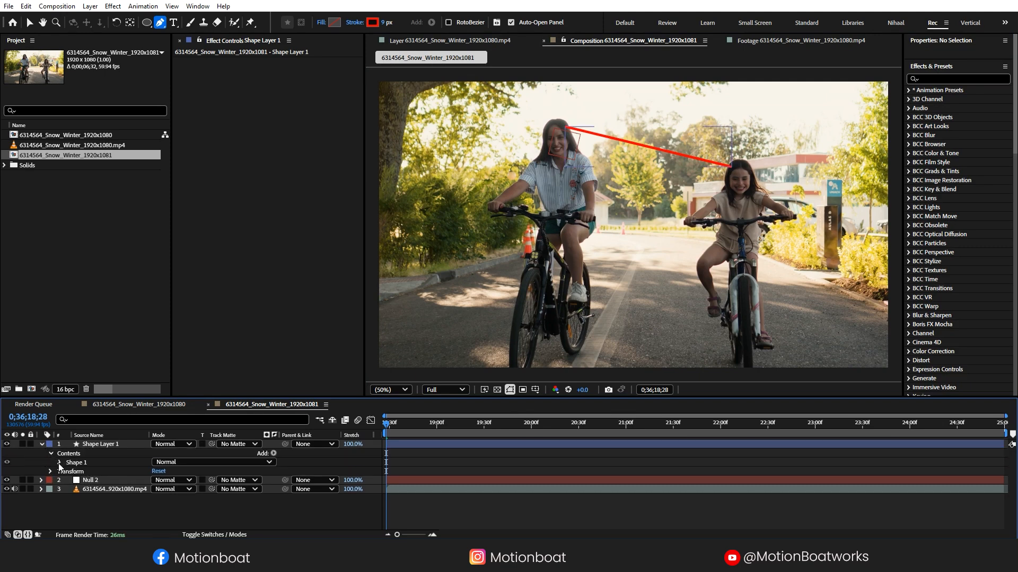
left_click(60, 463)
left_click(68, 481)
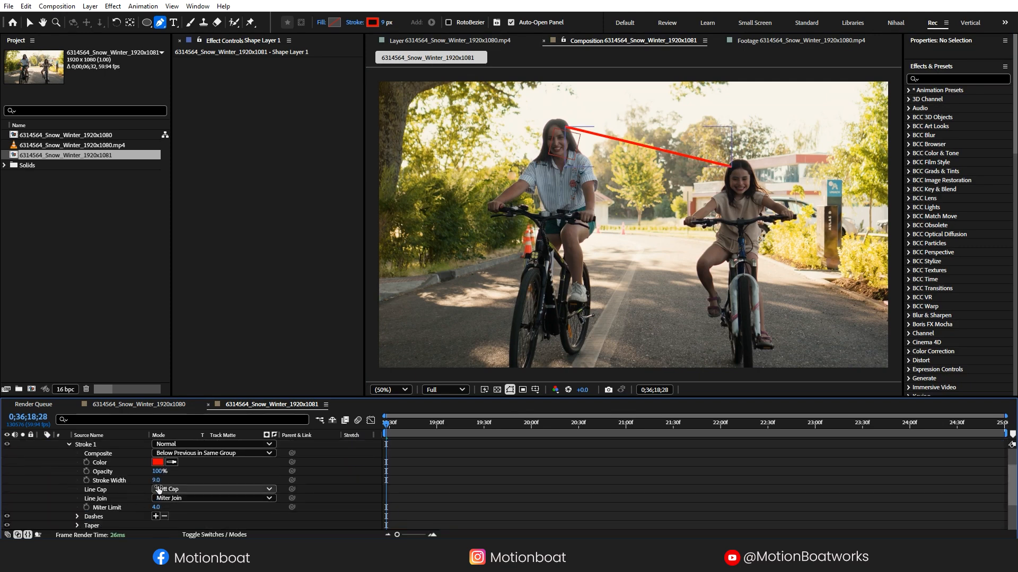
left_click(154, 517)
mouse_move(155, 491)
left_mouse_down()
mouse_move(190, 498)
mouse_move(161, 489)
left_mouse_up()
left_click(165, 481)
left_click(155, 480)
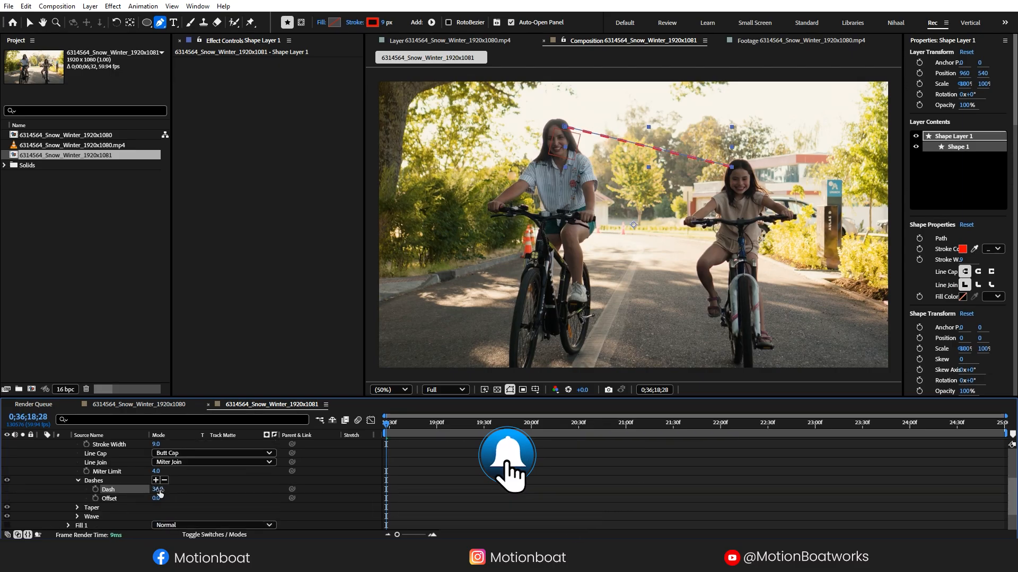
left_click(156, 481)
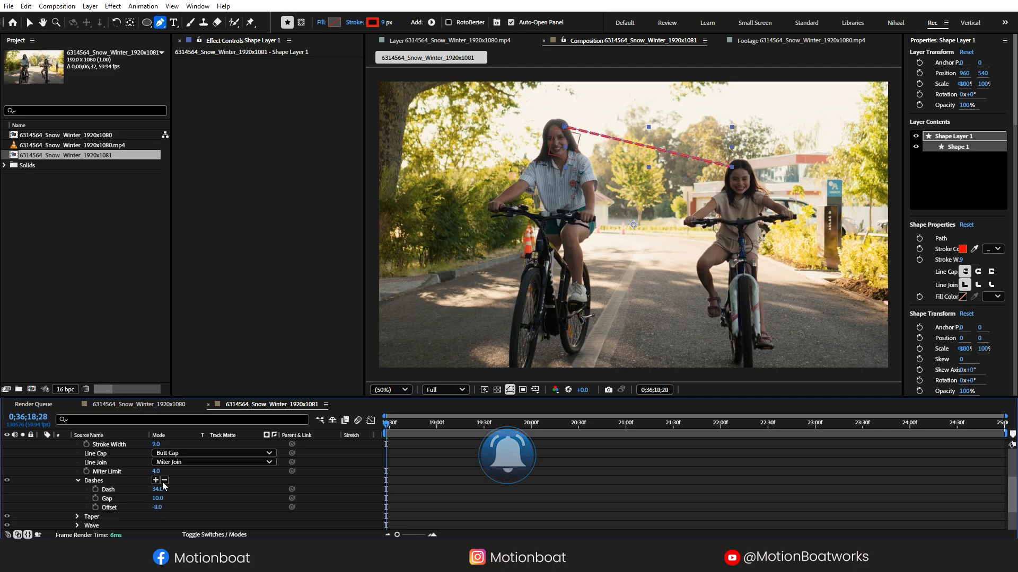
key("ctrl+shift+a")
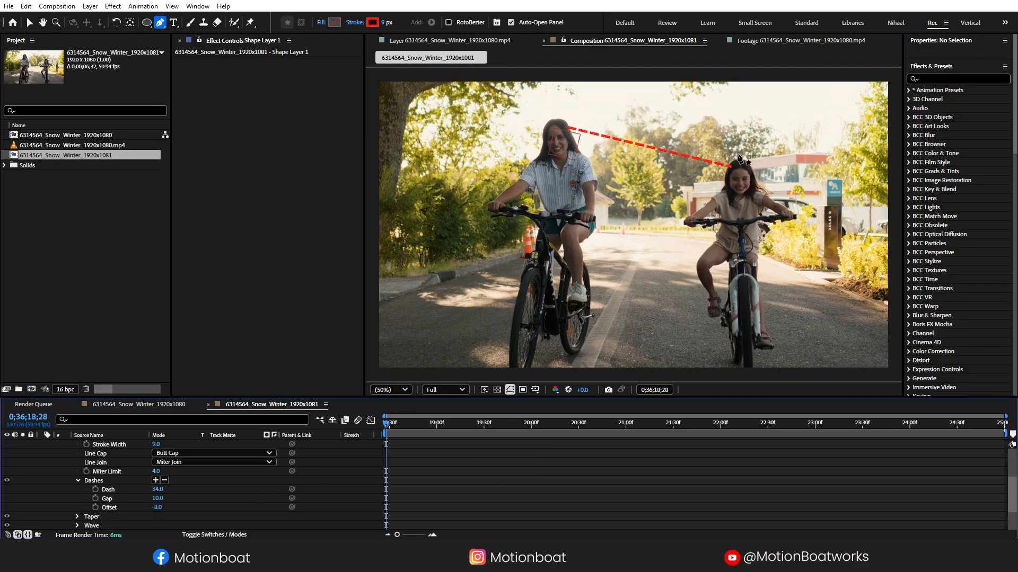
scroll(739, 158, "up", 4)
- Draw two small red circles capping each end of the dashed line
key("h")
left_click_drag(809, 118, 605, 253)
left_click(147, 23)
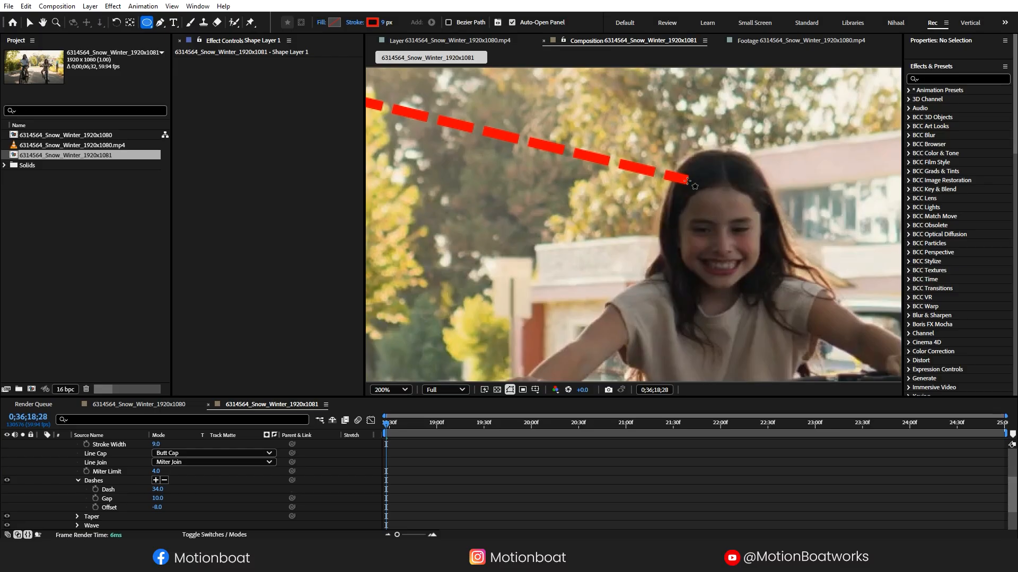
left_click_drag(688, 182, 692, 186)
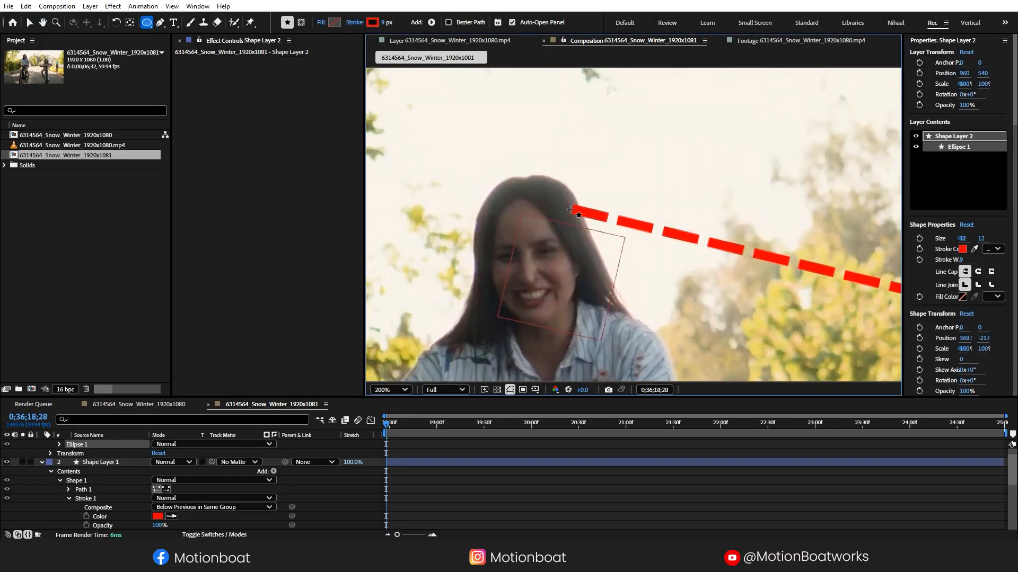
left_click_drag(566, 202, 577, 215)
- Collapse both shape layers and parent them together to Null 2
left_click(28, 24)
left_click_drag(726, 201, 297, 90)
left_click_drag(568, 131, 624, 73)
scroll(613, 189, "down", 1)
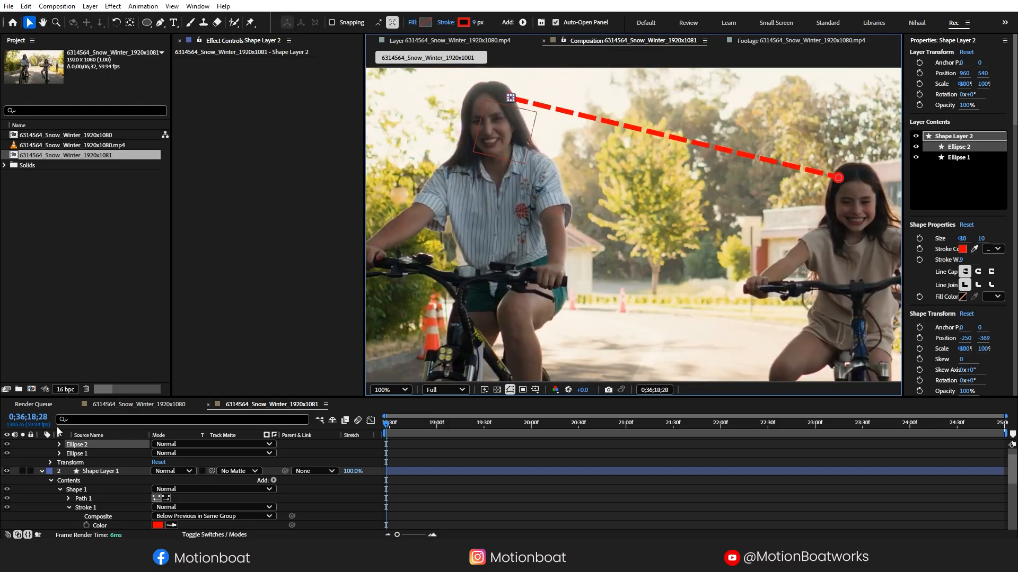
left_click(42, 453)
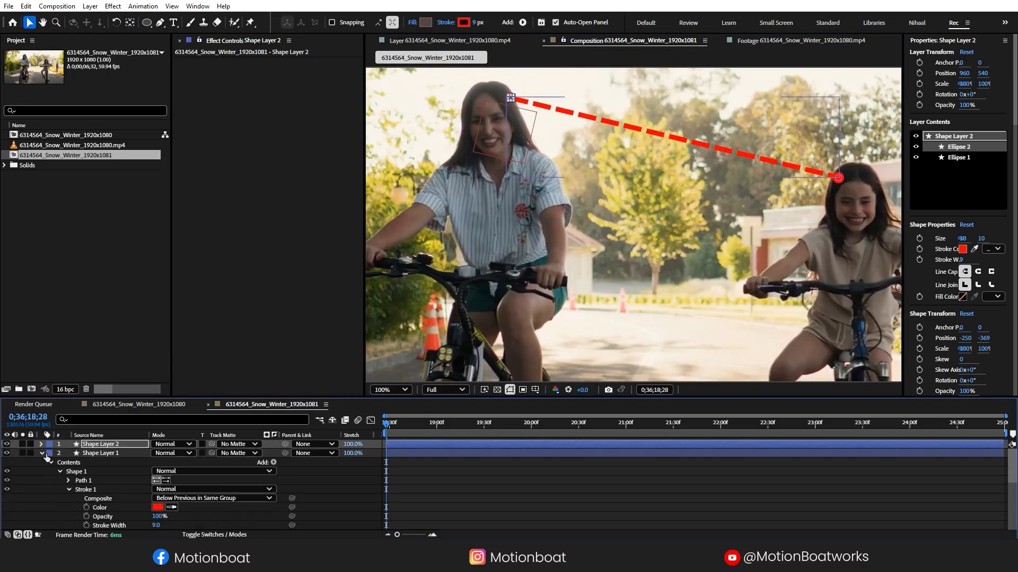
left_click(43, 453)
left_click(132, 454, "shift")
left_click_drag(284, 454, 127, 465)
- Set the viewer magnification to 50% and play the preview to check the tracked line
left_click(390, 389)
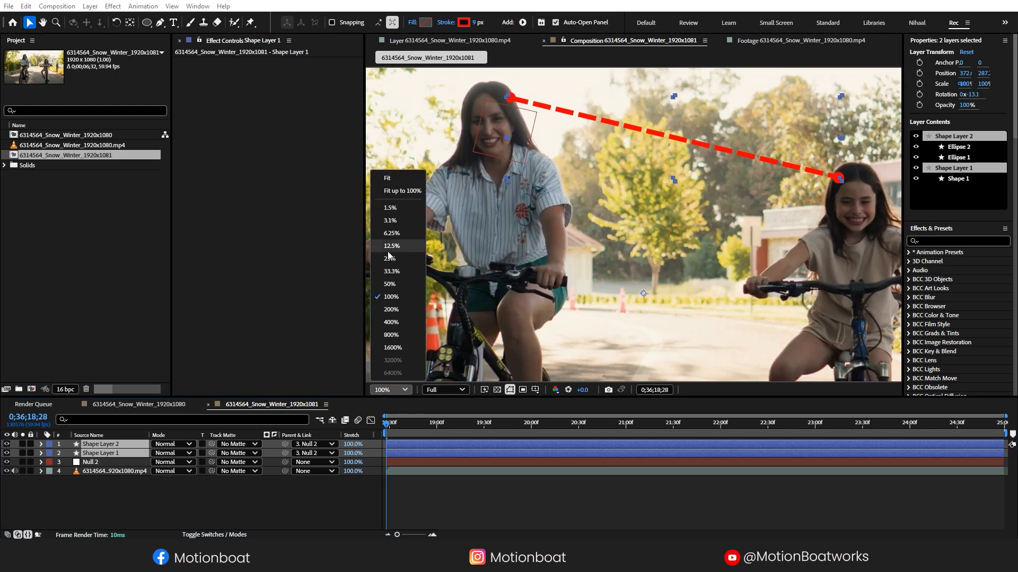
left_click(389, 179)
key("space")
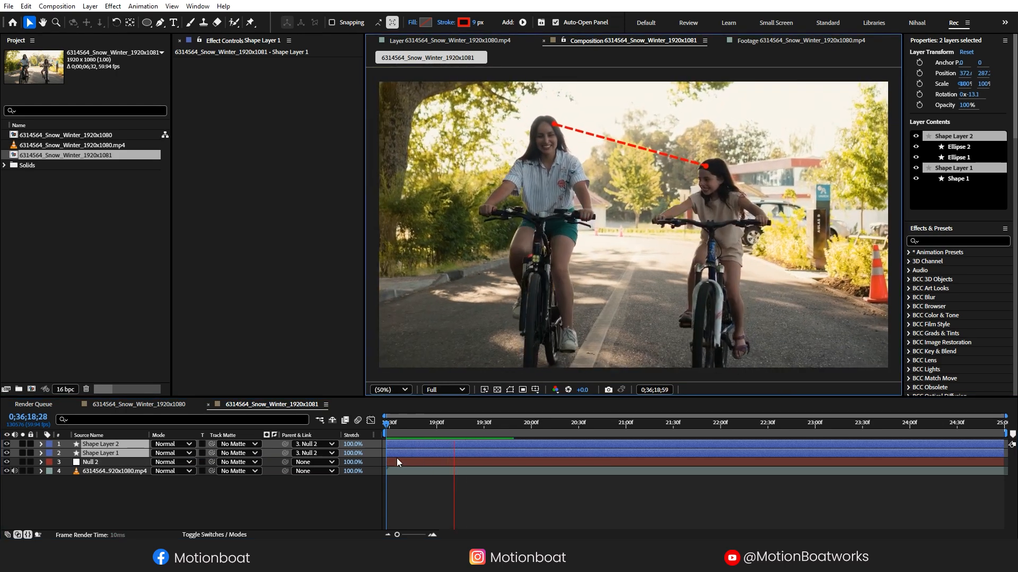